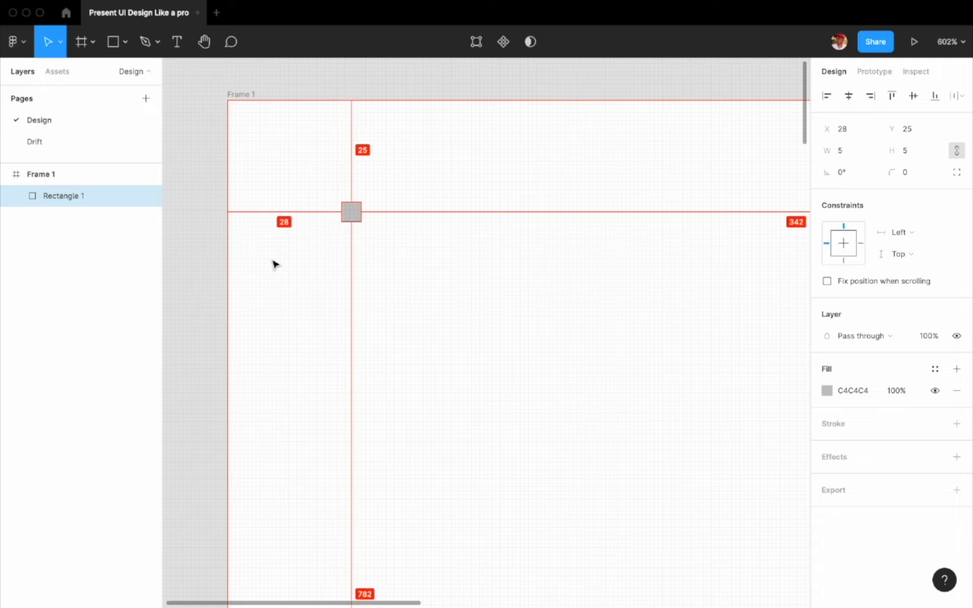
Step: Move the small 5 by 5 square to X 30 inside the frame
key(Right)
key(Right)
key(Right)
scroll(315, 230, up, 3)
scroll(315, 230, right, 2)
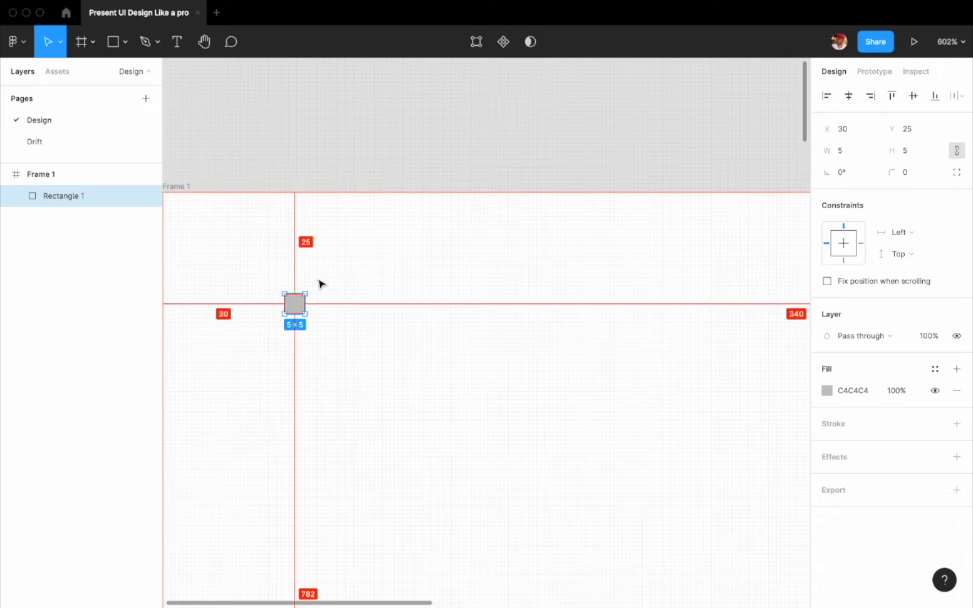
Step: Duplicate the small square into a two-by-two grid with 10 px horizontal and vertical gaps
shift+click(298, 313)
drag(298, 313, 301, 337)
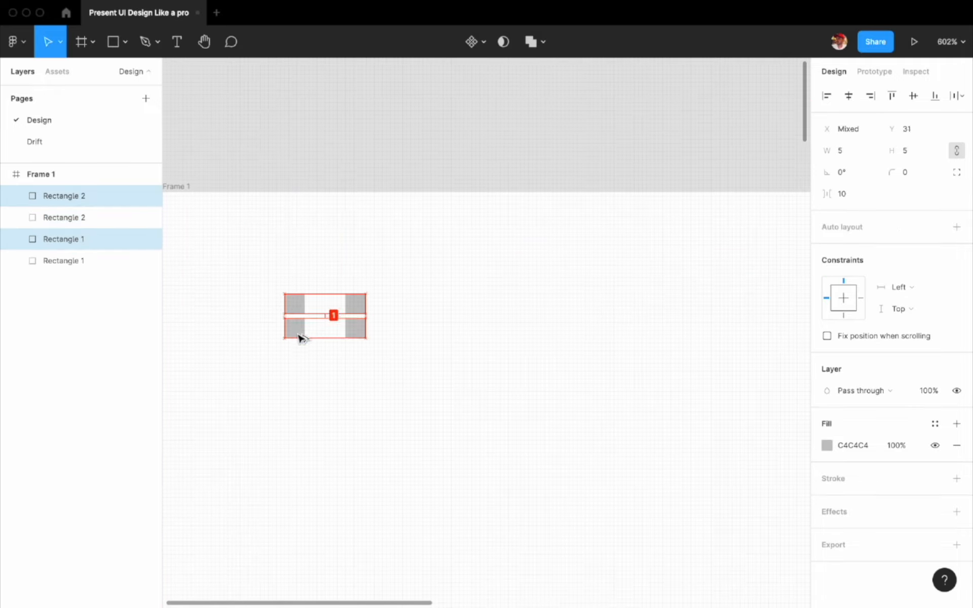
shift+click(294, 304)
shift+click(349, 306)
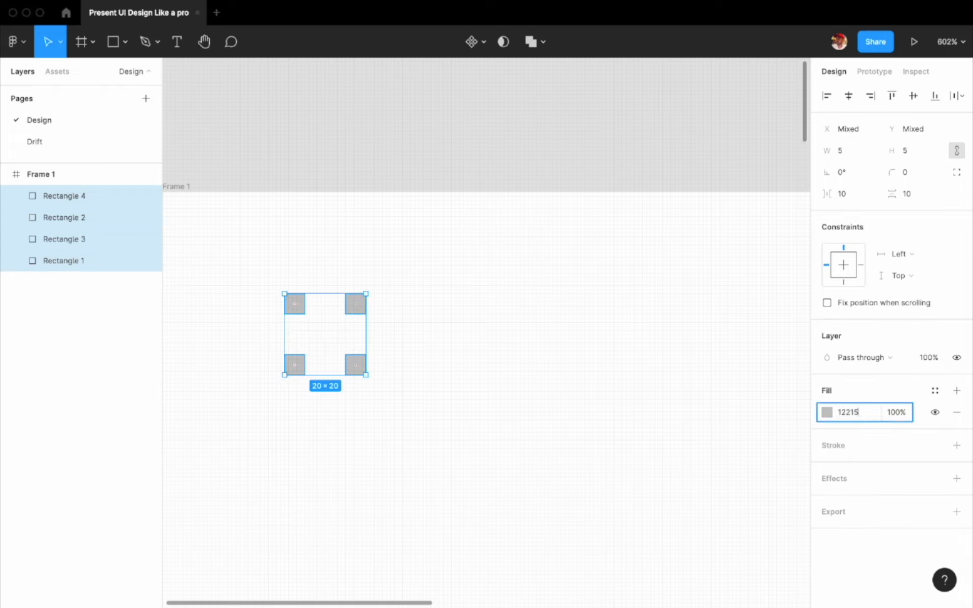
Step: Style the four squares with fill 12215C and corner radius 2, and group them
text(C)
key(Return)
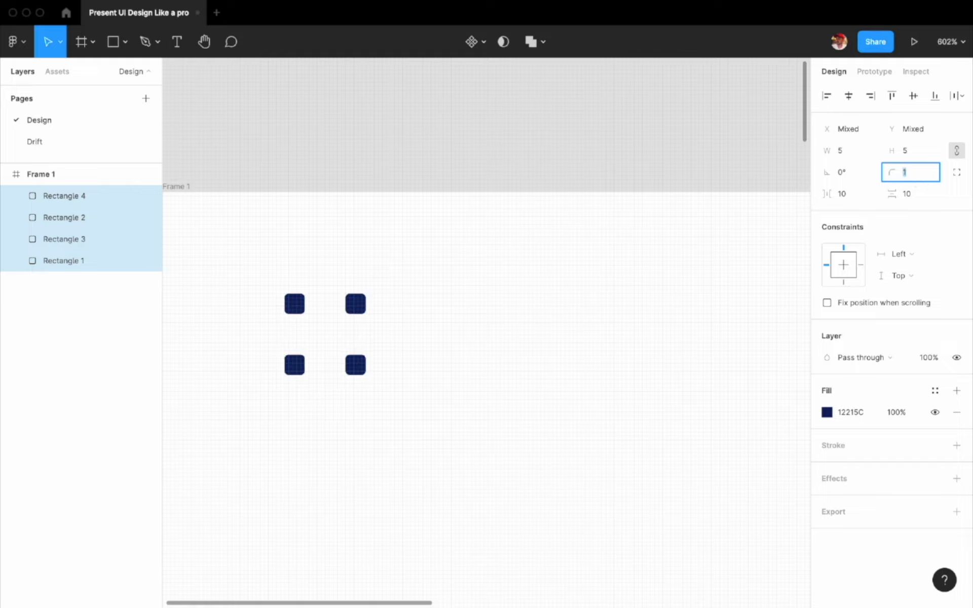
scroll(492, 299, down, 5)
key(super+g)
click(459, 306)
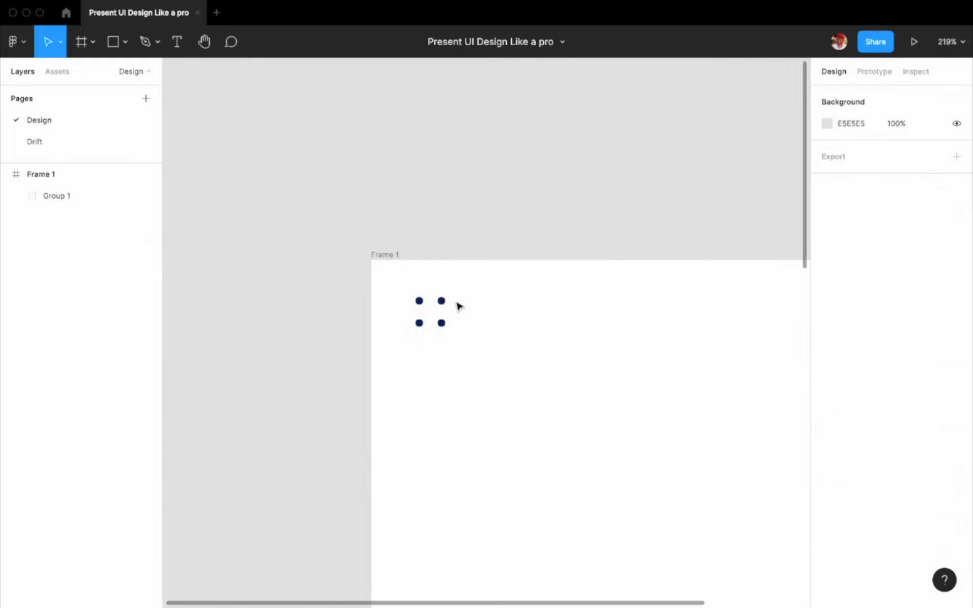
Step: Move the group of four dots down to Y 50 in the frame
click(441, 302)
key(alt)
key(shift+Down)
key(Down)
key(Down)
key(Down)
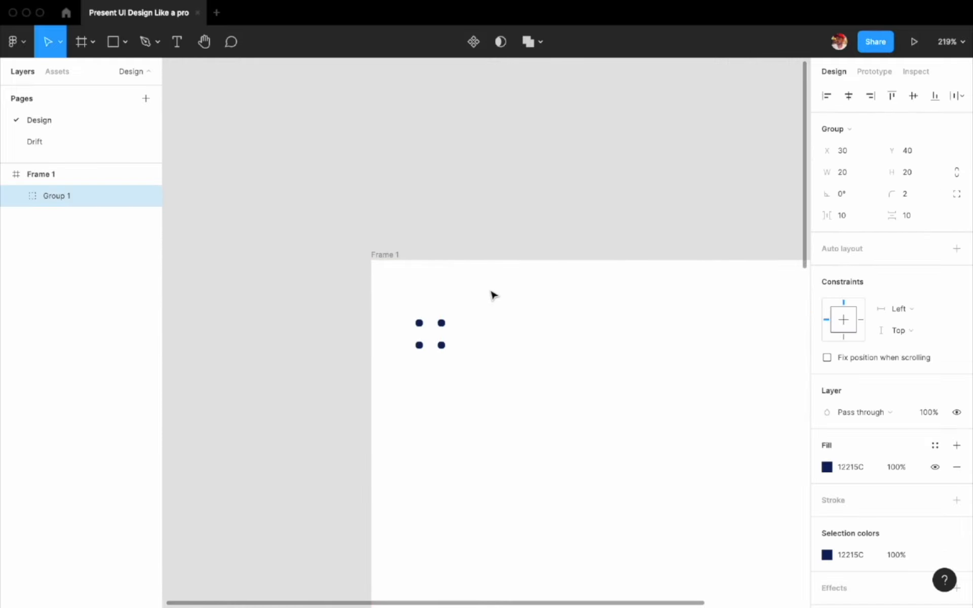
key(Down)
key(Down)
key(Down)
key(shift+Down)
key(Up)
Step: Add a 46 by 46 square to the right of the dot group at X 200, Y 38
scroll(491, 292, right, 5)
scroll(491, 291, down, 3)
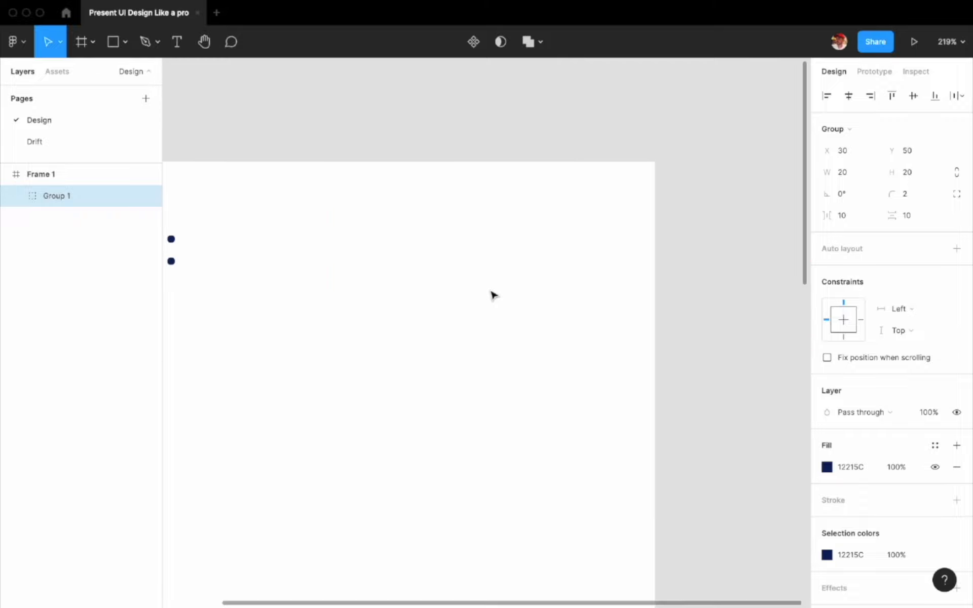
scroll(491, 292, left, 3)
key(r)
click(465, 286)
scroll(467, 291, right, 4)
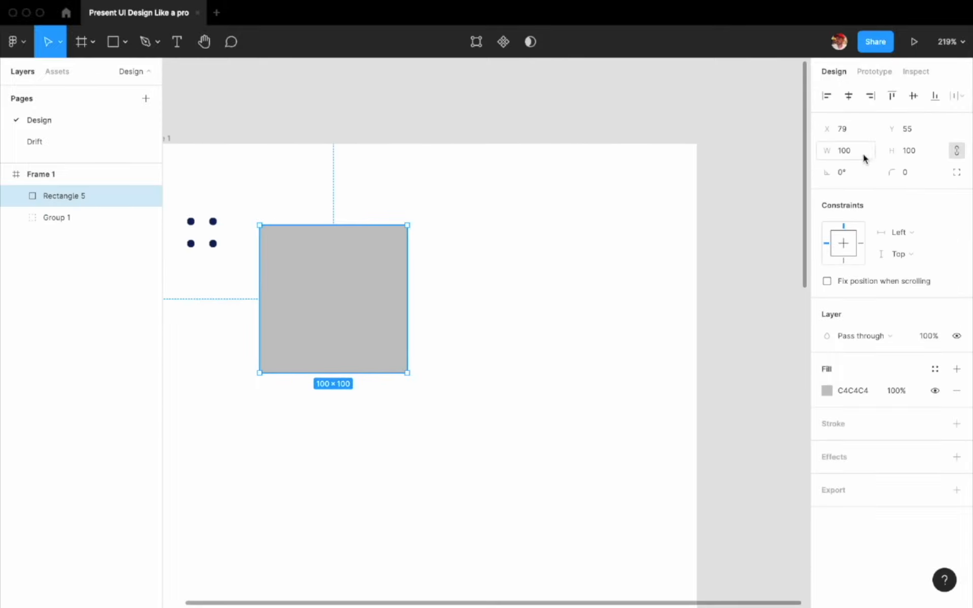
text(58)
key(Return)
drag(326, 278, 508, 270)
click(525, 319)
click(482, 237)
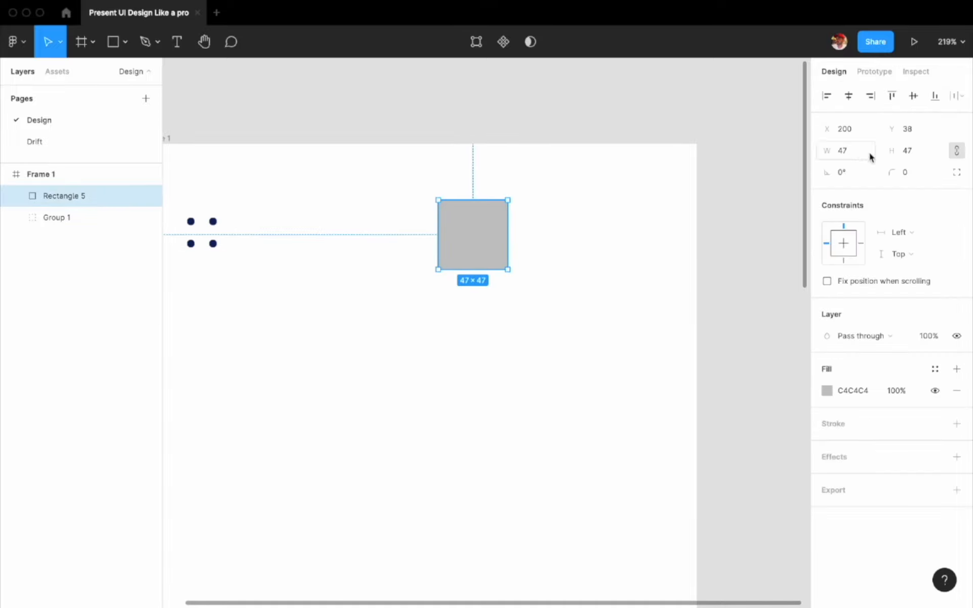
Step: Set the new square's corner radius to 14
click(917, 177)
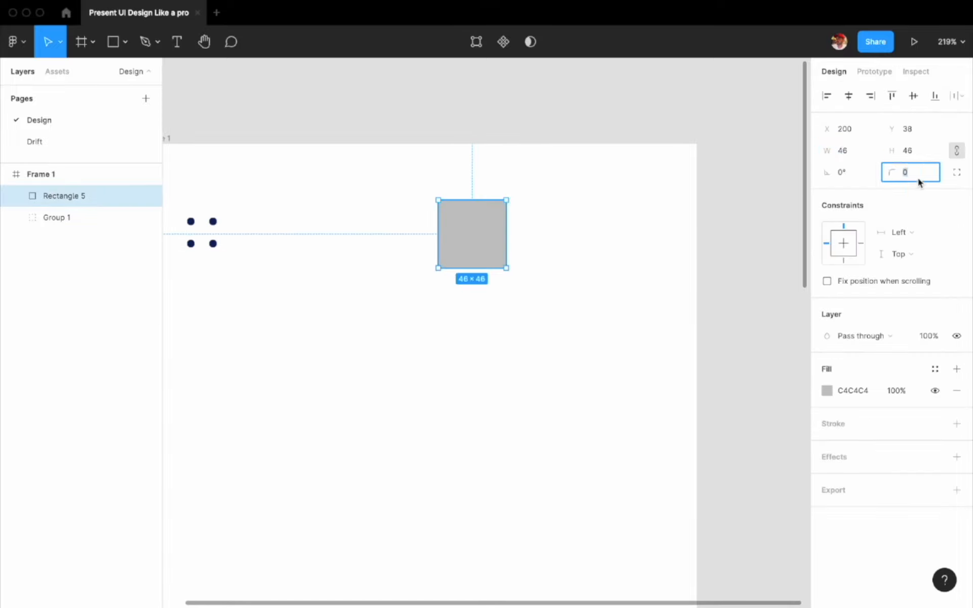
text(5)
key(Return)
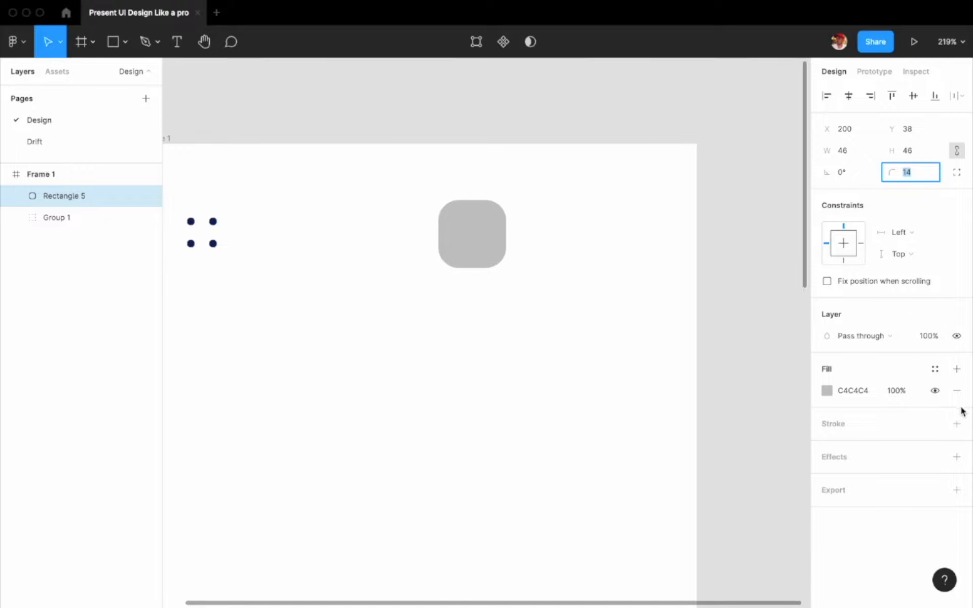
Step: Hide the rounded square's fill and give it a 1 px inside stroke in 12215C
click(957, 424)
click(935, 392)
scroll(614, 278, left, 3)
scroll(614, 278, up, 2)
key(i)
click(353, 303)
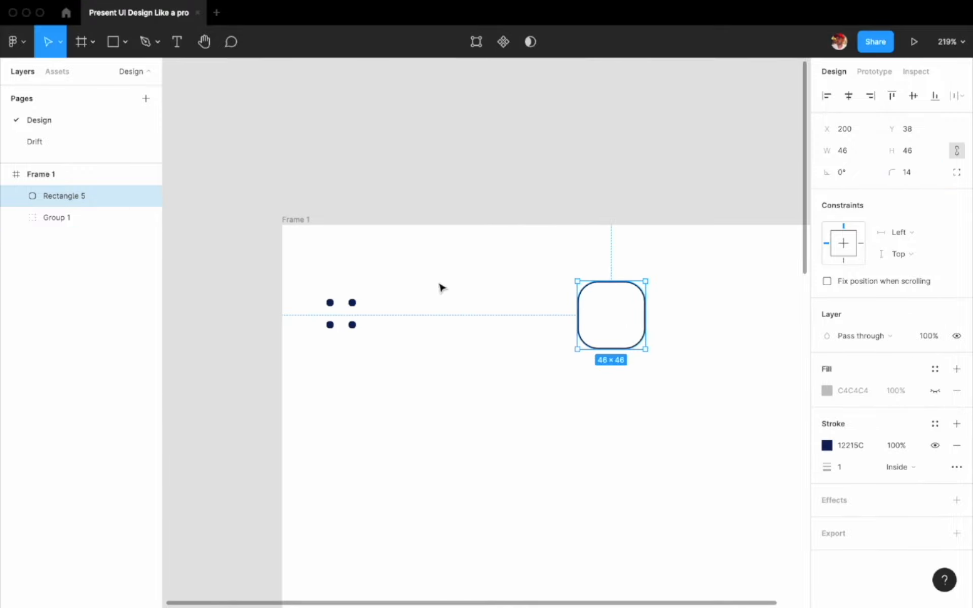
Step: Paste the copied search icon and place it inside the outlined rounded square
click(440, 288)
scroll(439, 288, right, 2)
key(super+v)
drag(549, 317, 544, 316)
scroll(544, 310, up, 5)
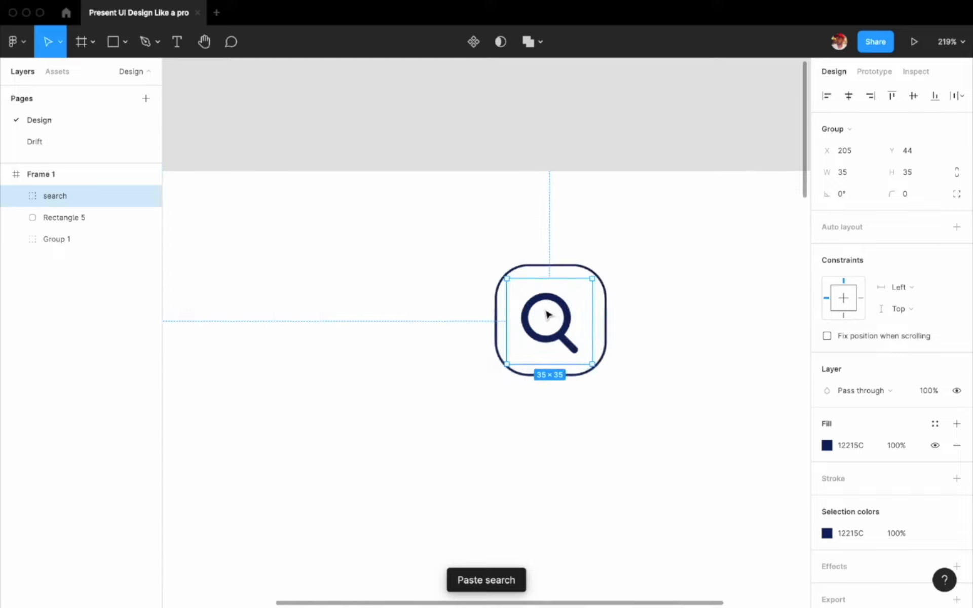
Step: Scale the search icon down to 27 by 27 and centre it inside the rounded outline
key(k)
drag(604, 375, 592, 367)
shift+click(621, 334)
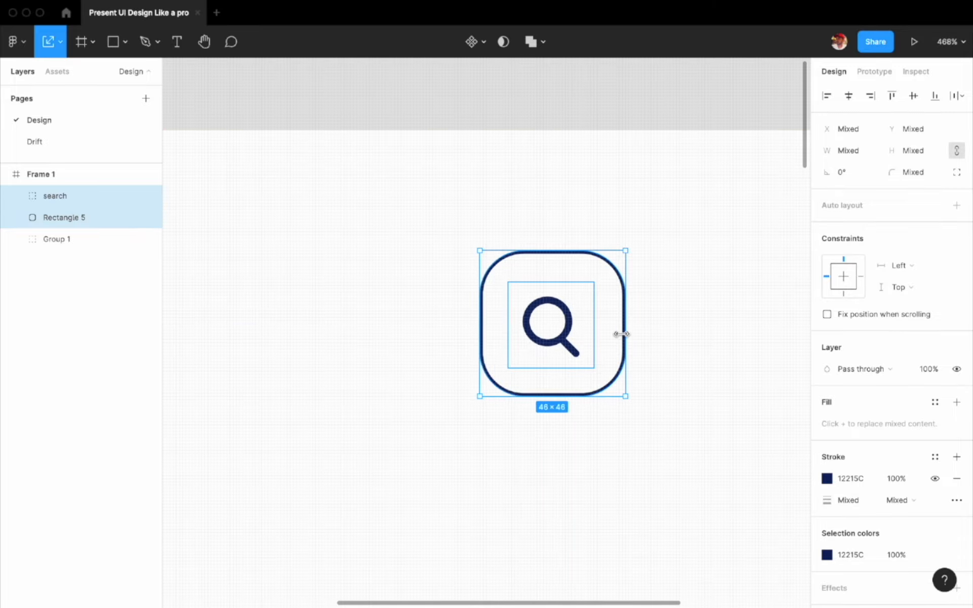
key(alt+v)
scroll(621, 332, down, 5)
click(597, 338)
scroll(598, 342, up, 5)
key(Right)
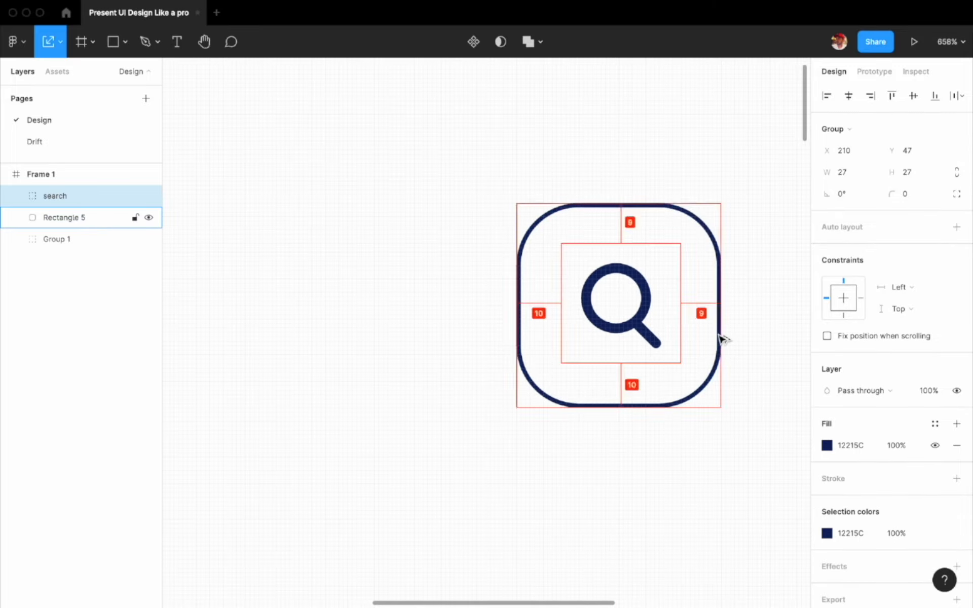
Step: Group the search icon with its outline and align the dots vertically with this button's centre
scroll(661, 345, down, 3)
shift+click(599, 340)
key(ctrl+g)
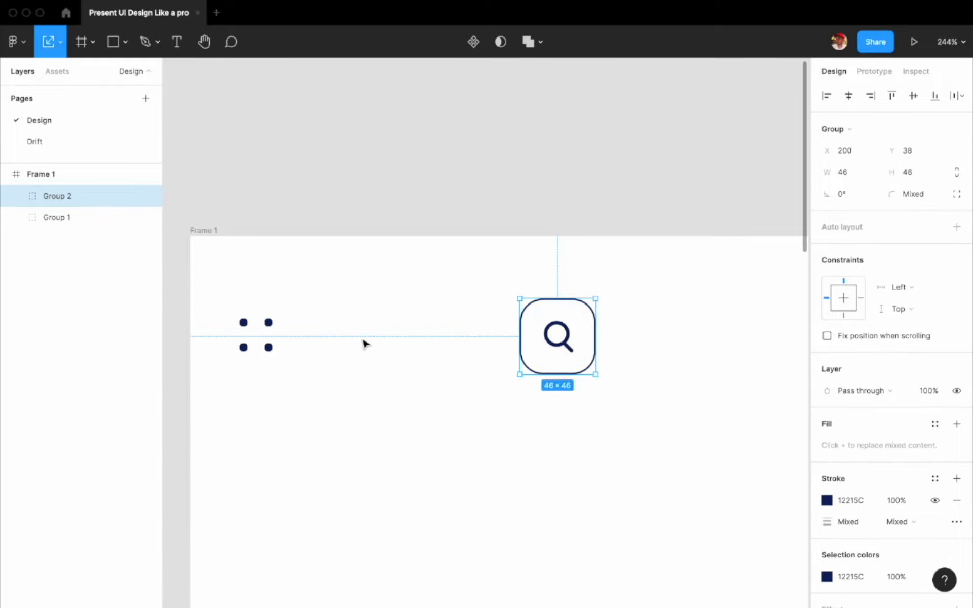
shift+click(269, 324)
click(417, 250)
scroll(415, 243, down, 3)
scroll(388, 313, right, 3)
click(388, 313)
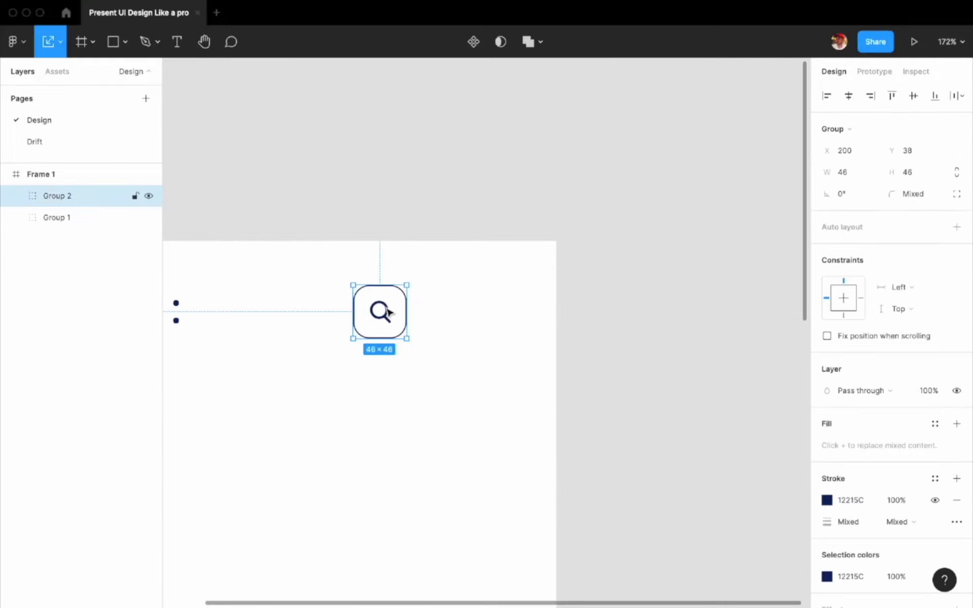
Step: Add a rectangle 100 wide and 34 high, level with the search button's upper edge
click(462, 315)
scroll(496, 317, left, 3)
key(r)
scroll(532, 317, up, 2)
click(466, 249)
drag(547, 388, 519, 328)
scroll(519, 328, up, 5)
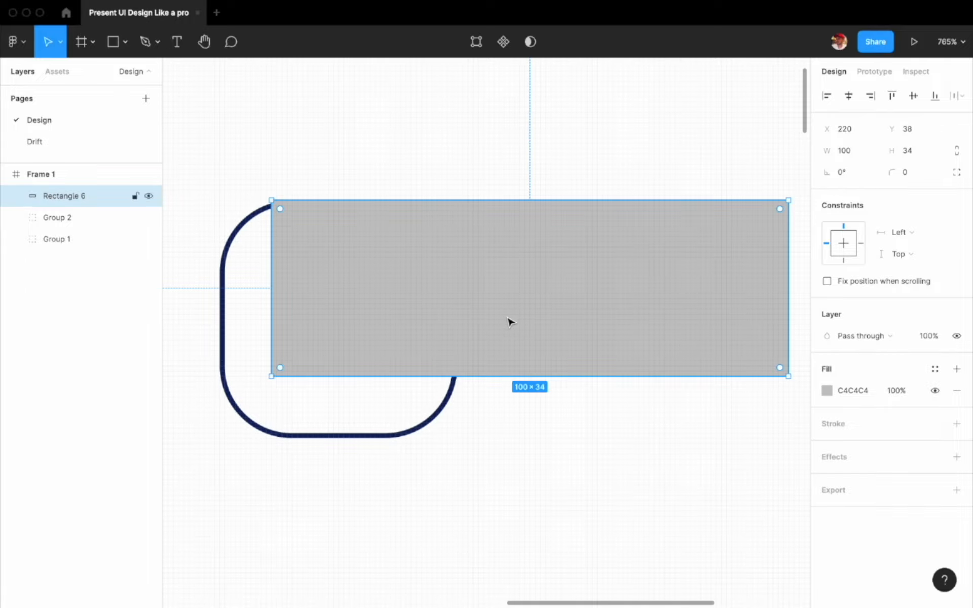
Step: Place the rectangle beside the search button at a height of 46 and fill it with D9F0FF
drag(508, 376, 580, 422)
scroll(509, 440, down, 5)
click(780, 326)
click(507, 378)
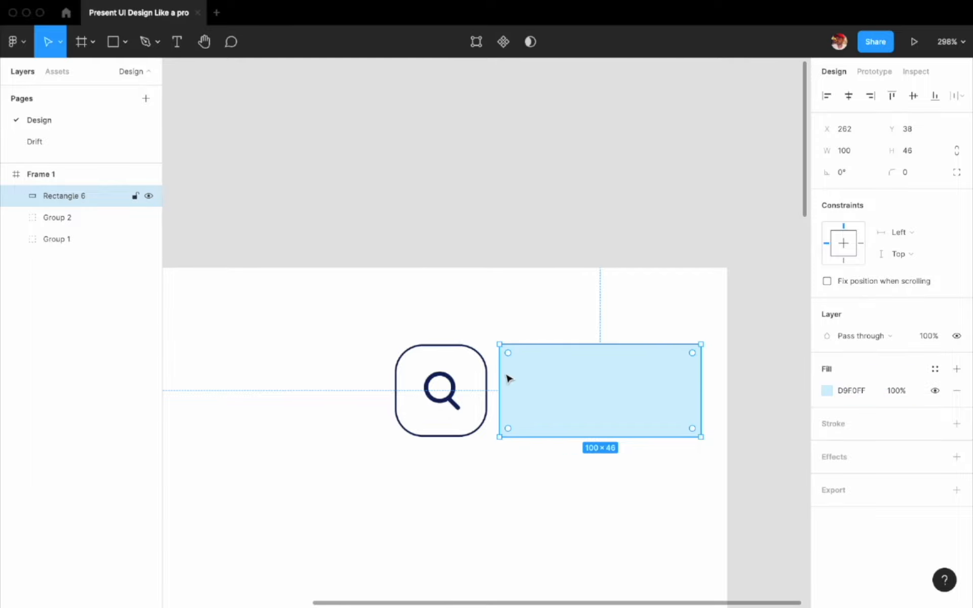
Step: Move the search button and light blue rectangle together to 30 px from the frame's right edge
shift+click(481, 375)
key(shift+Left)
key(shift+Left)
key(shift+Left)
scroll(639, 286, down, 2)
key(Right)
key(Right)
key(Right)
key(Right)
key(Right)
key(Right)
key(Right)
key(Right)
key(Right)
key(Right)
key(Right)
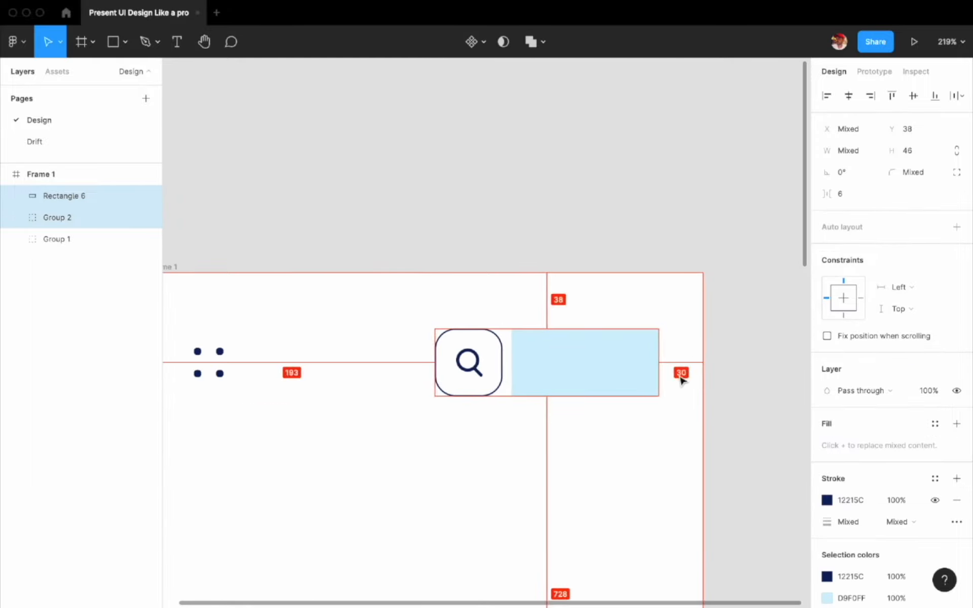
Step: Set the gap between the search button and rectangle to 10 and restore their 30 px right margin
click(840, 198)
key(Up)
key(Up)
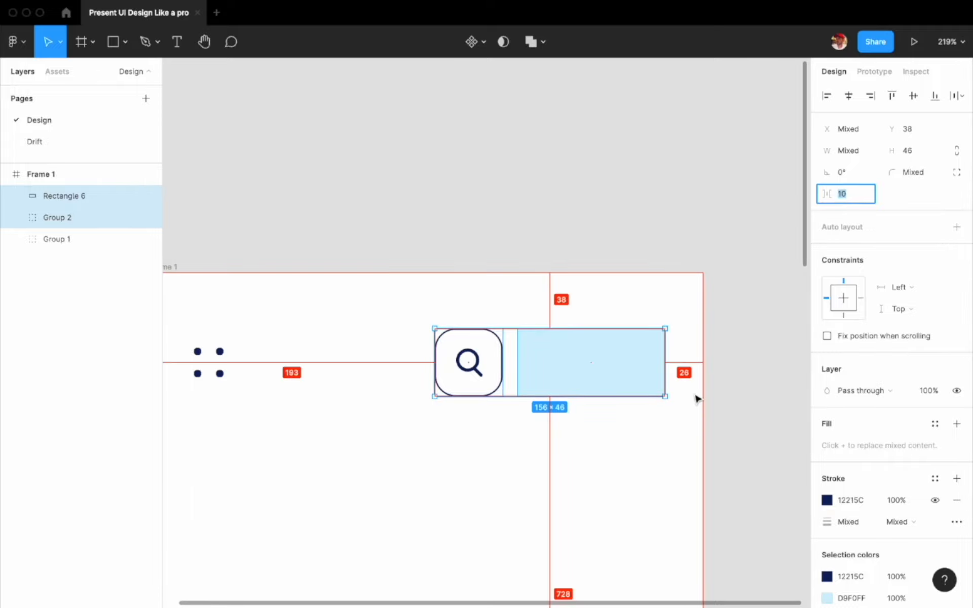
drag(682, 404, 475, 362)
key(Left)
key(Left)
key(Left)
key(Left)
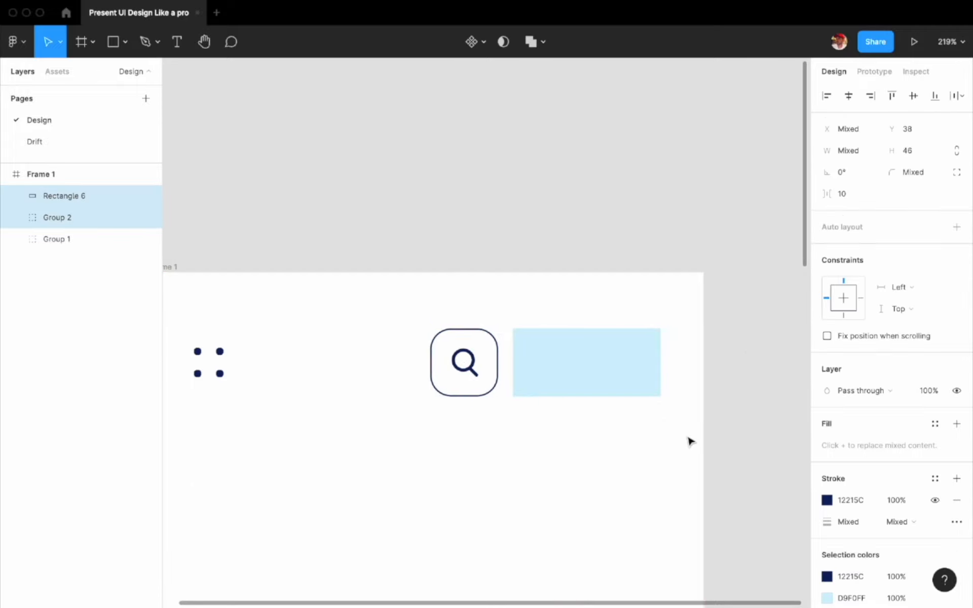
Step: Give the light blue rectangle a corner radius of 14, matching the search button's outline
click(688, 438)
click(650, 381)
click(908, 178)
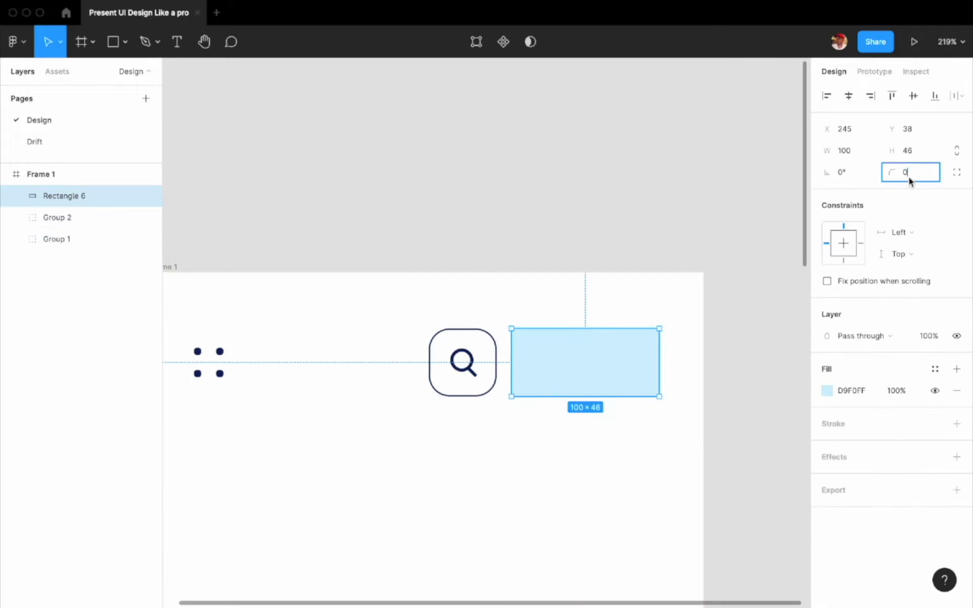
super+click(446, 341)
click(609, 350)
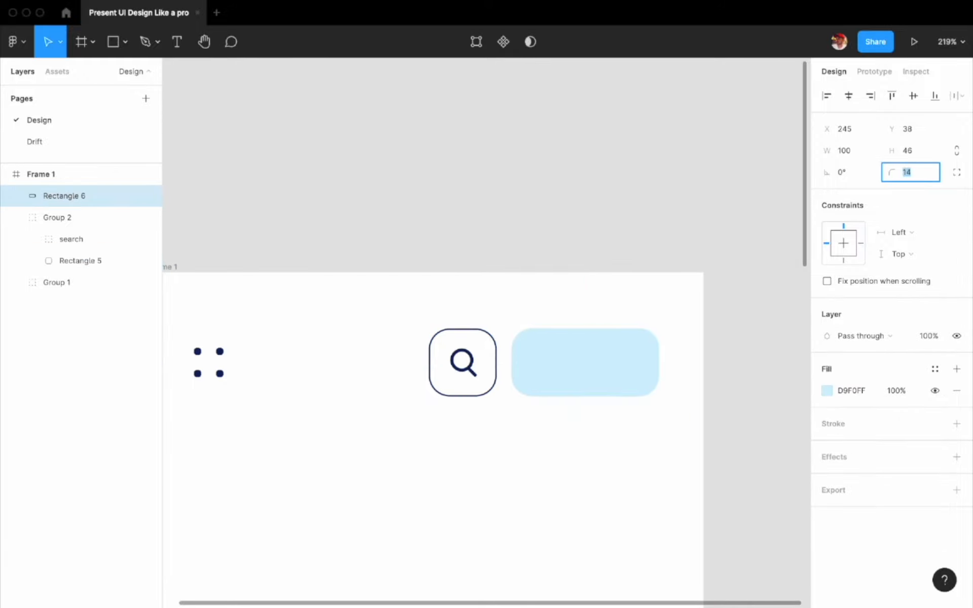
click(738, 282)
Step: Add a 24 by 24 square near the right end of the light blue rectangle, centred vertically
scroll(738, 282, left, 2)
click(686, 336)
key(r)
click(697, 341)
scroll(699, 344, right, 1)
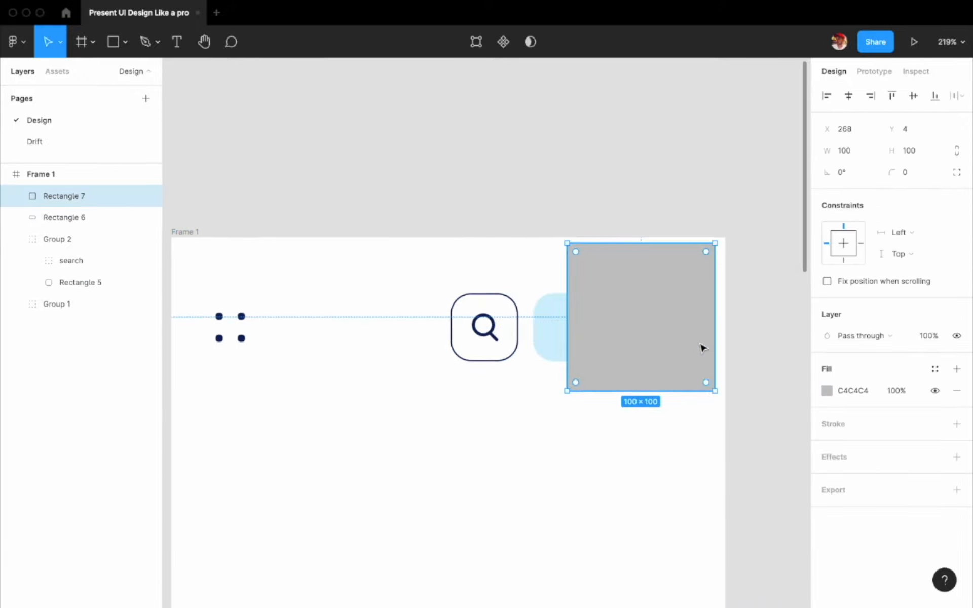
drag(714, 391, 646, 321)
scroll(641, 314, up, 3)
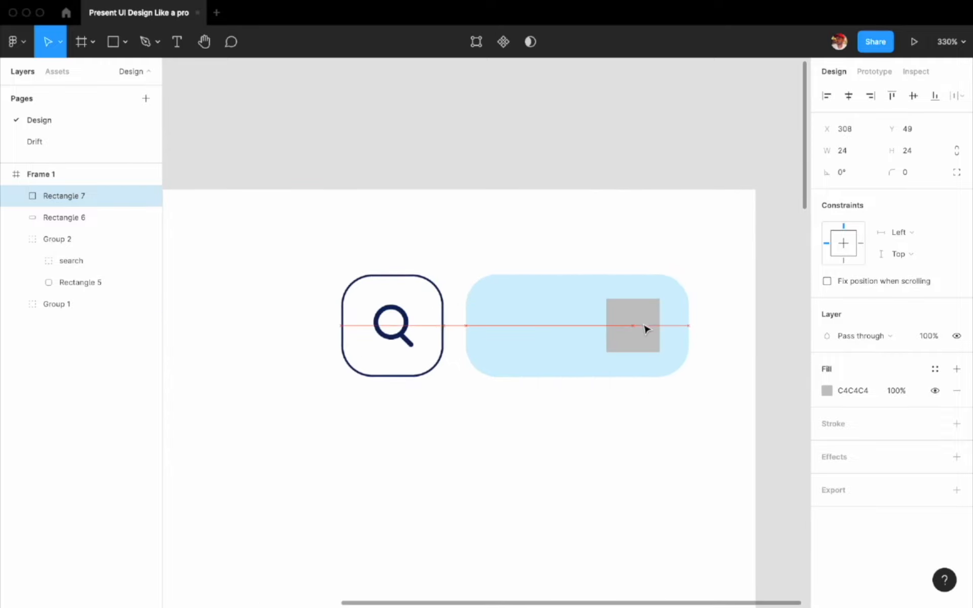
Step: Resize the grey square to 30 by 30 with 8 px margins inside the light blue rectangle
scroll(646, 328, up, 5)
drag(695, 411, 710, 430)
shift+click(674, 219)
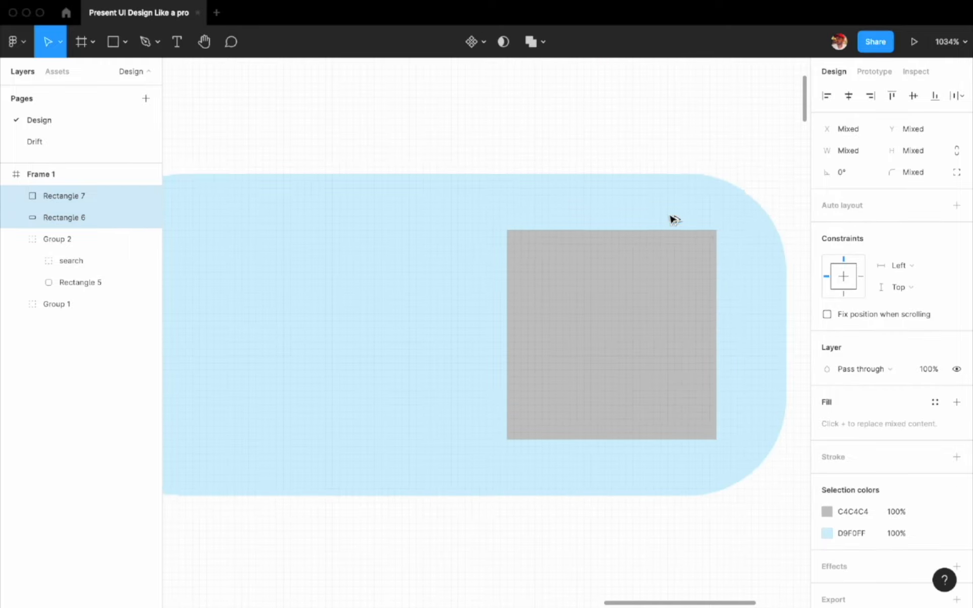
scroll(674, 219, down, 3)
click(645, 317)
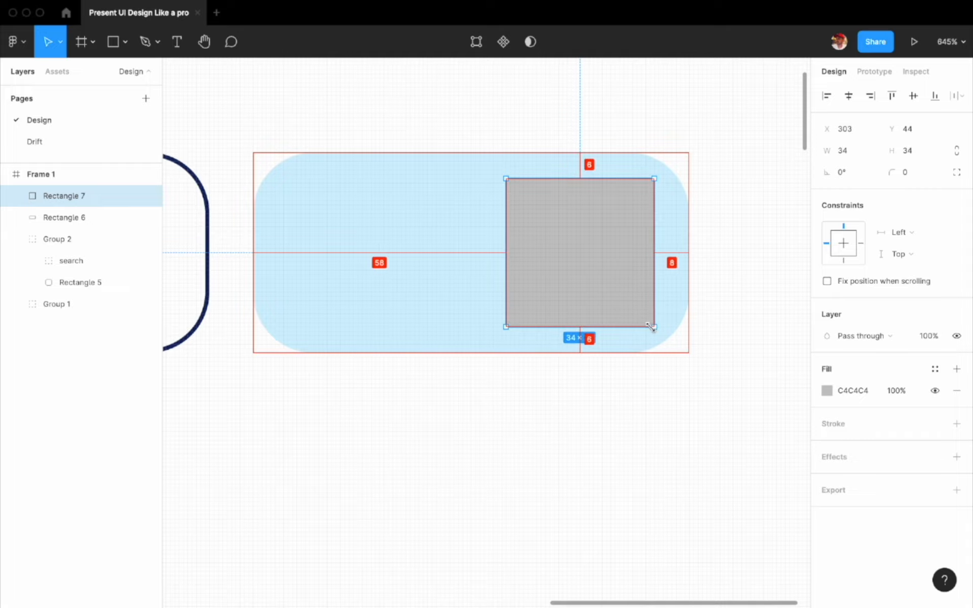
drag(650, 325, 647, 322)
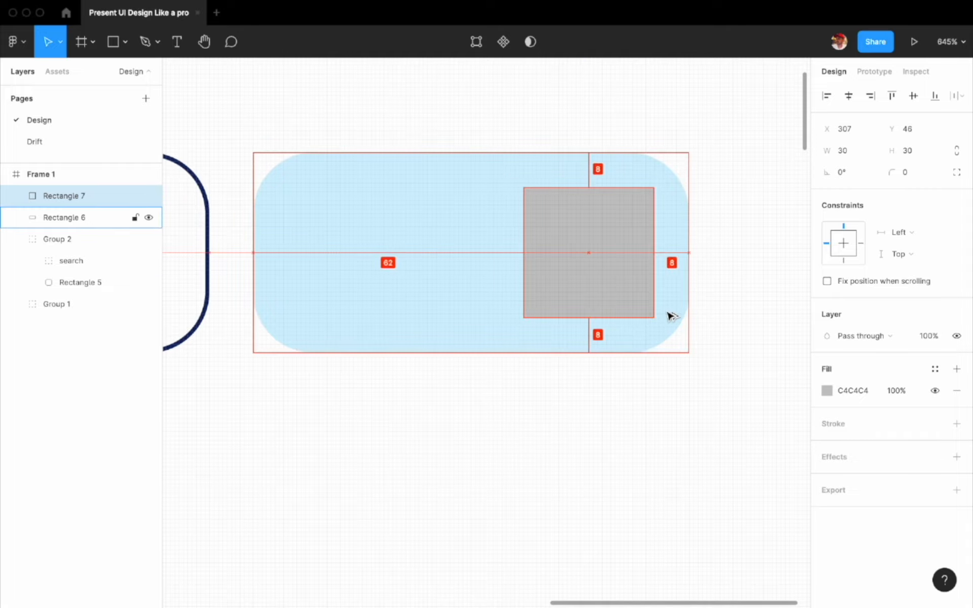
Step: Fill the 30 by 30 square with 12215C and round its corners
click(827, 390)
click(668, 457)
scroll(419, 333, down, 6)
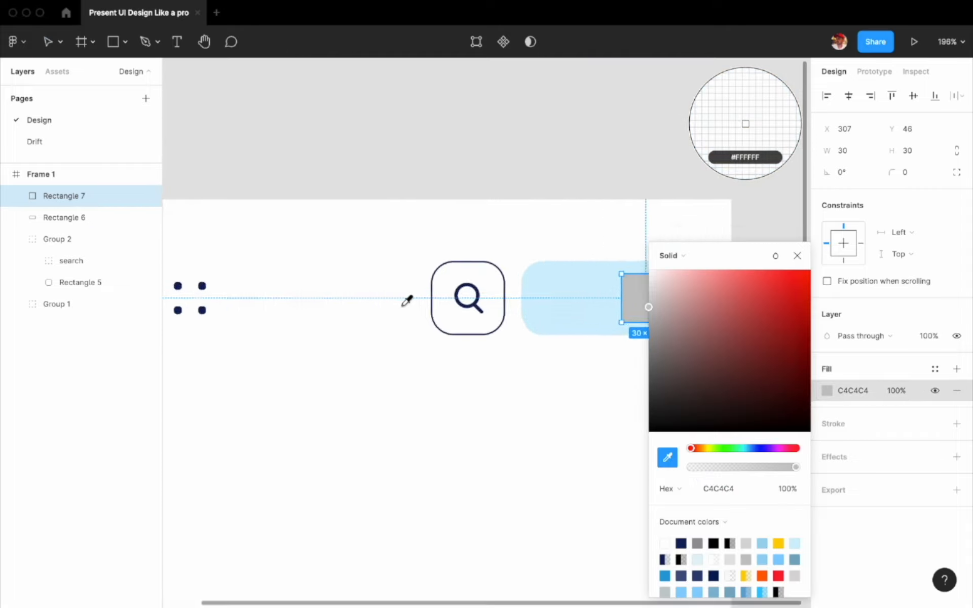
scroll(407, 300, up, 6)
click(595, 248)
scroll(595, 249, right, 10)
scroll(595, 249, left, 3)
click(925, 180)
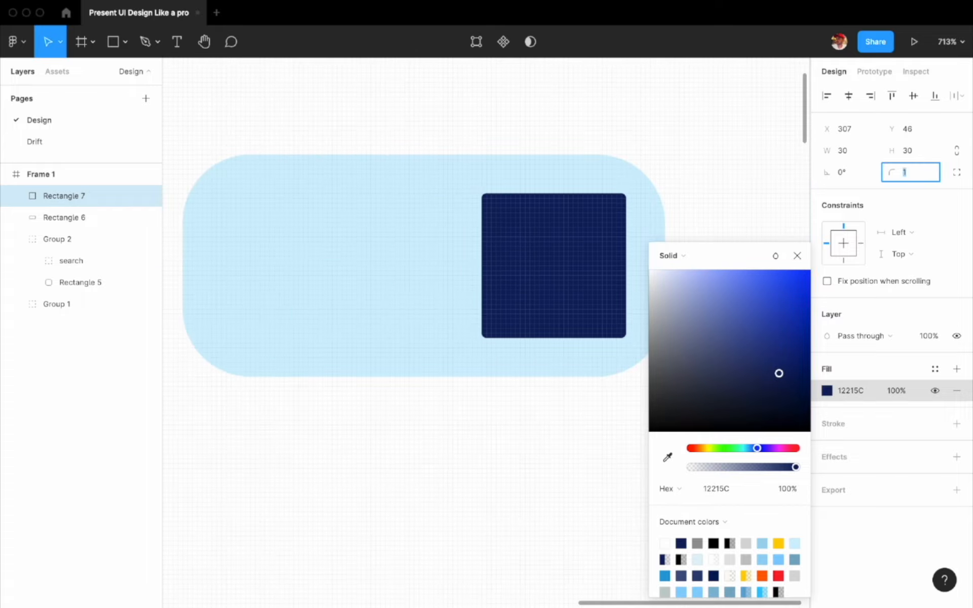
click(697, 180)
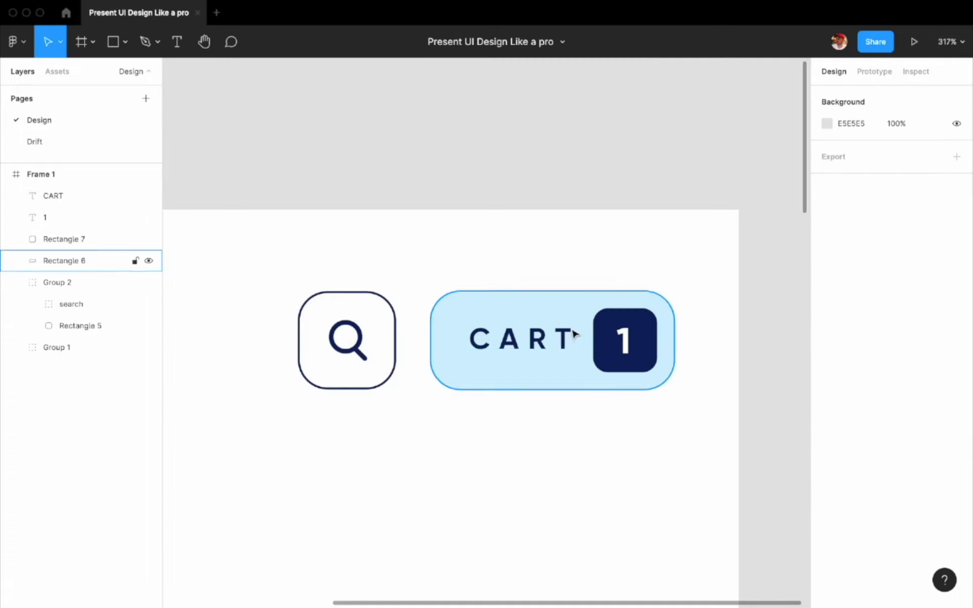
Step: Group the CART label, the number badge and their light blue background into one cart button
click(560, 306)
key(Escape)
drag(466, 297, 664, 425)
key(ctrl+g)
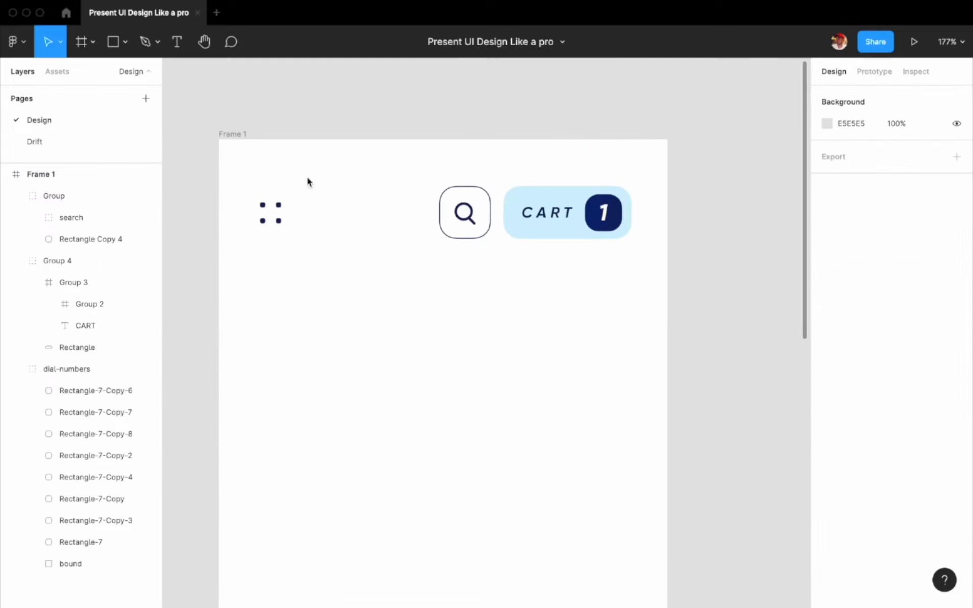
Step: Group the dots, search button and cart button into a single header group
drag(240, 173, 632, 268)
key(super+g)
click(395, 113)
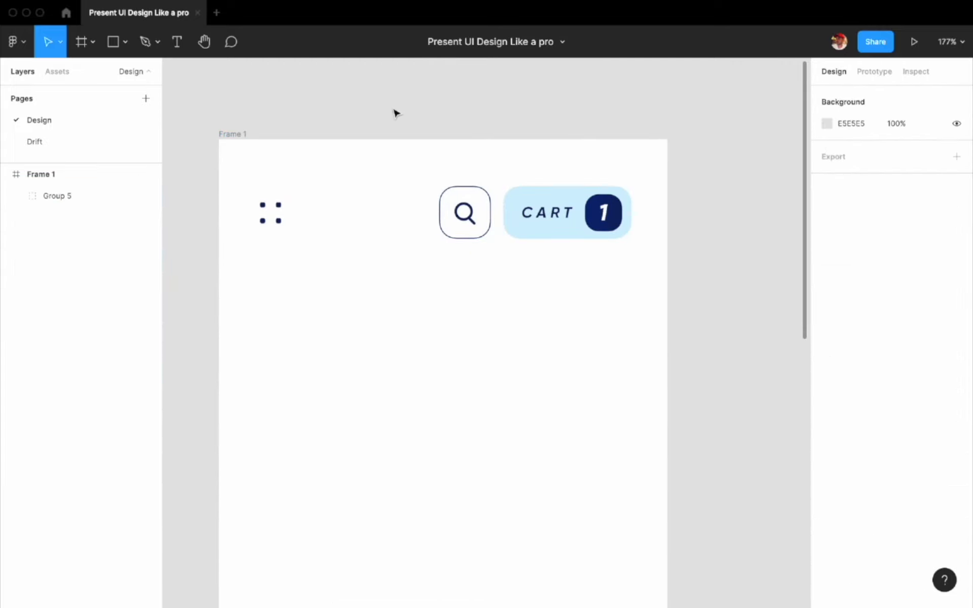
Step: Add the two-line title text "United Football kit" below the header
super+click(396, 362)
text(United Football kit)
click(401, 400)
Step: Draw a rectangle 315 wide and about 48 high below the title, centred horizontally in the frame
scroll(402, 400, down, 3)
scroll(402, 400, down, 1)
key(r)
click(400, 344)
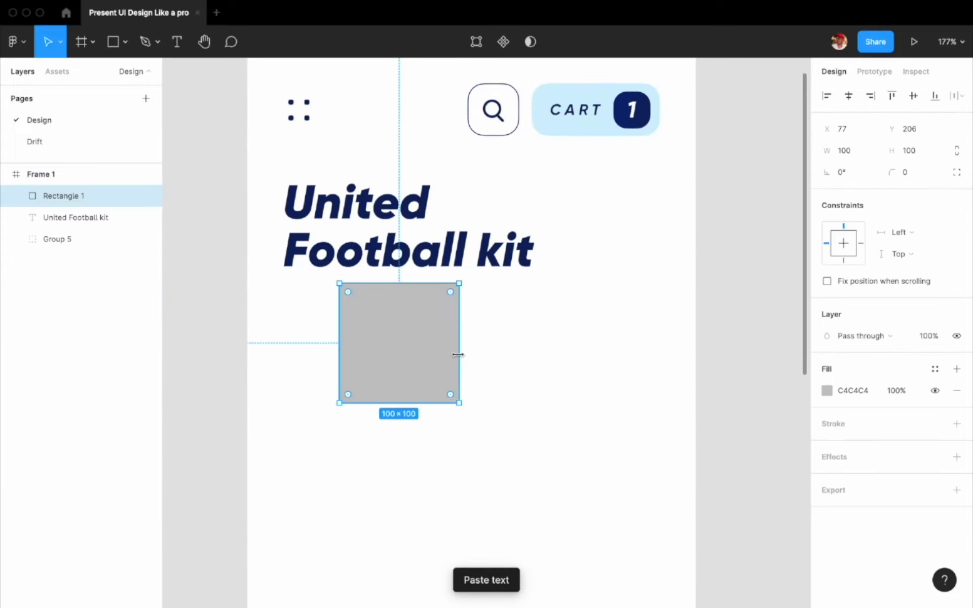
drag(459, 354, 578, 349)
click(848, 96)
drag(542, 403, 568, 363)
text(315)
key(Return)
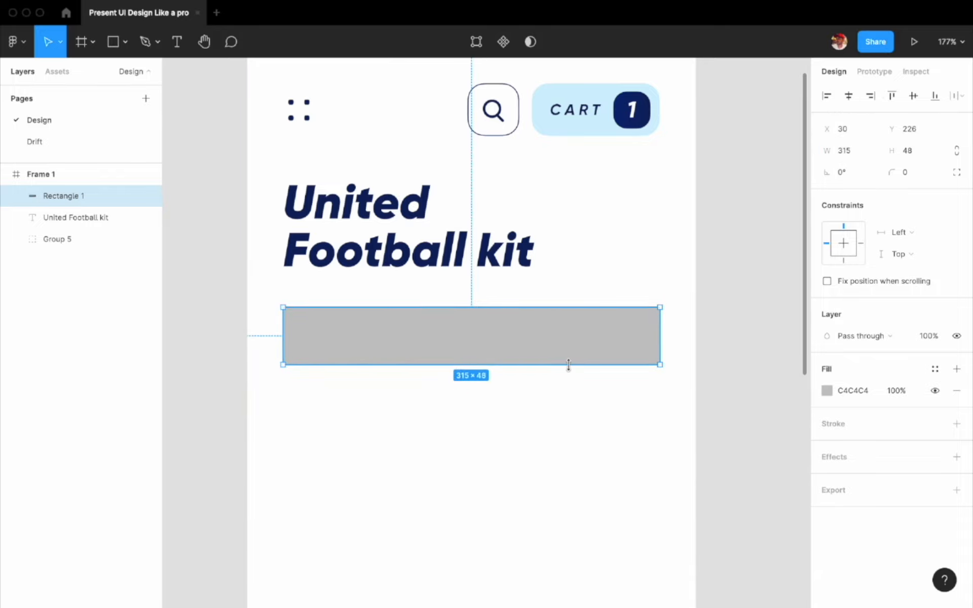
Step: Set the bar's height to 50 and round its corners with a radius of 16
click(910, 172)
text(10)
key(Return)
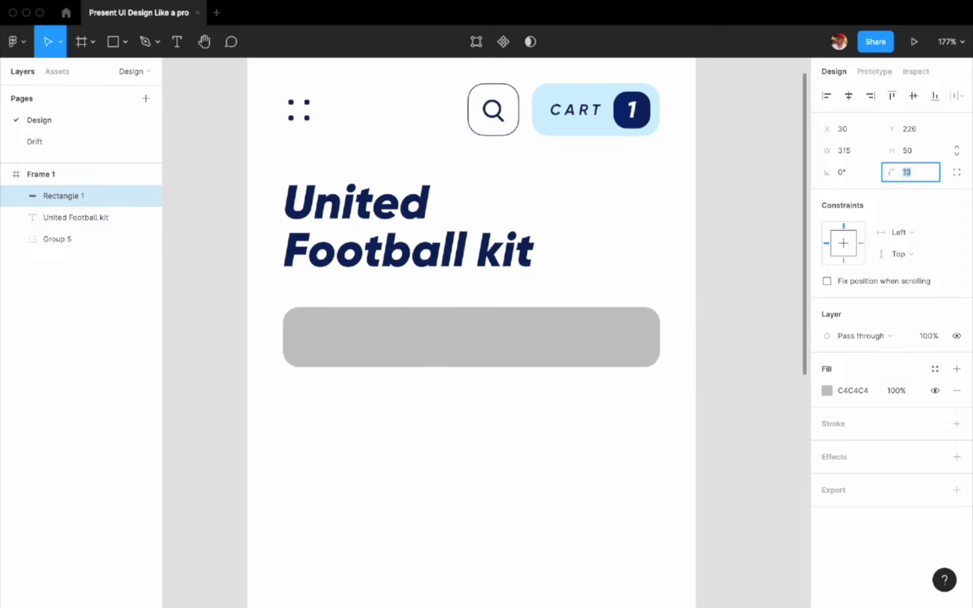
Step: Fill the bar with the navy 132364 sampled from the cart badge and nudge it up toward the title
click(632, 345)
key(i)
click(631, 126)
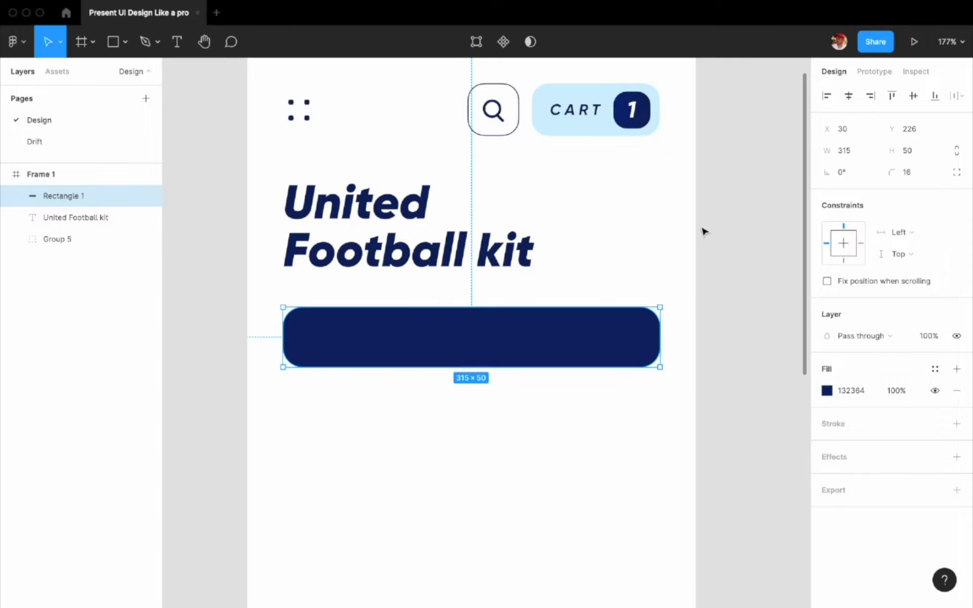
key(Up)
key(Up)
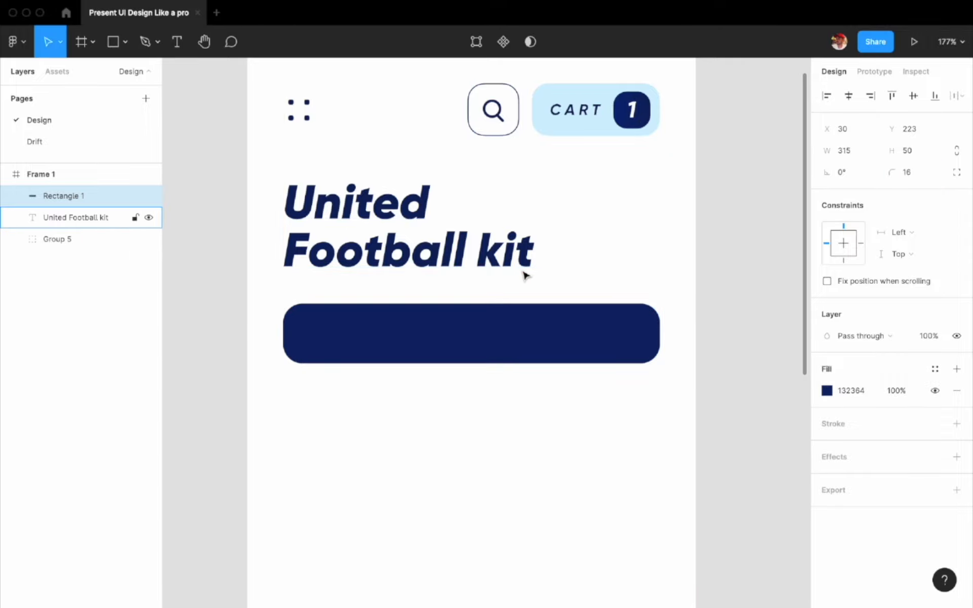
Step: Add a white "Jersey" label in Barlow Bold Italic, size 20, near the left end of the bar
key(Escape)
key(t)
click(340, 333)
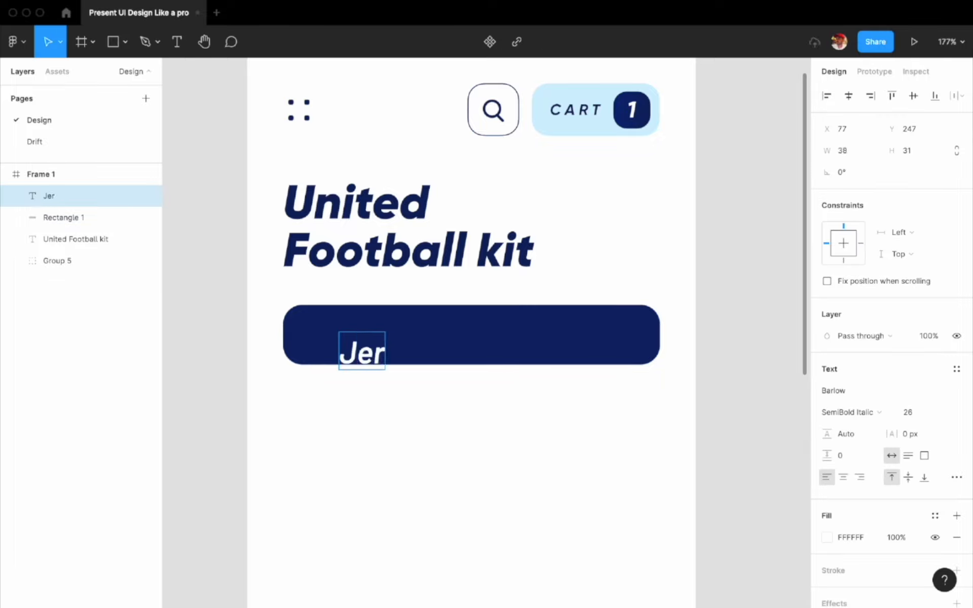
drag(372, 364, 348, 343)
text(22)
key(Return)
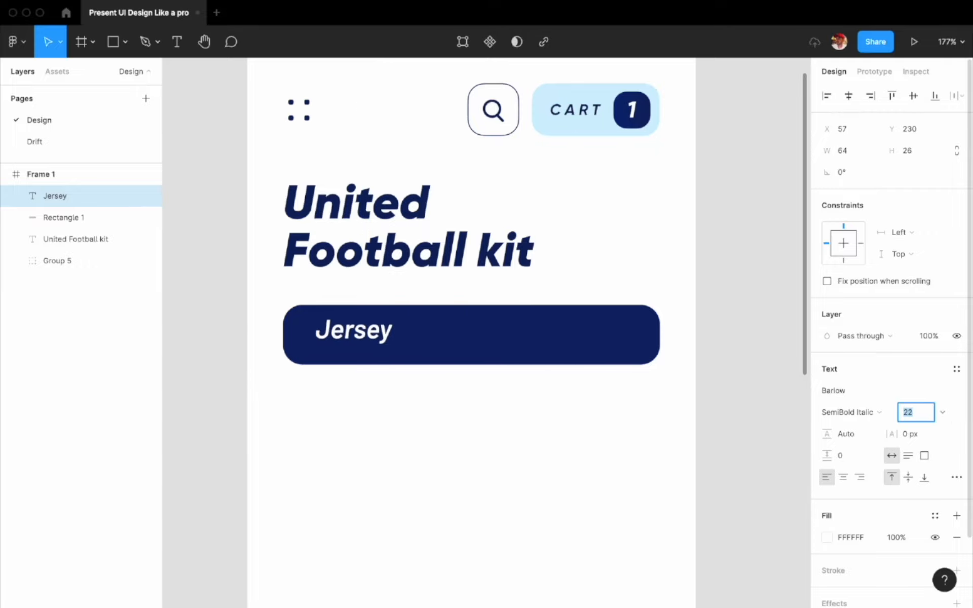
drag(380, 331, 378, 339)
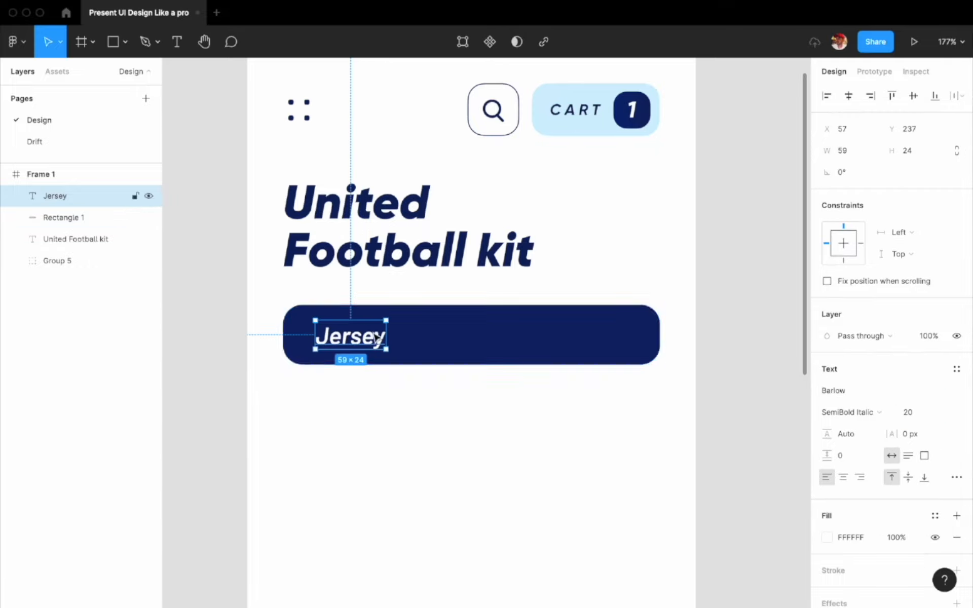
click(861, 412)
click(857, 428)
scroll(386, 312, up, 1)
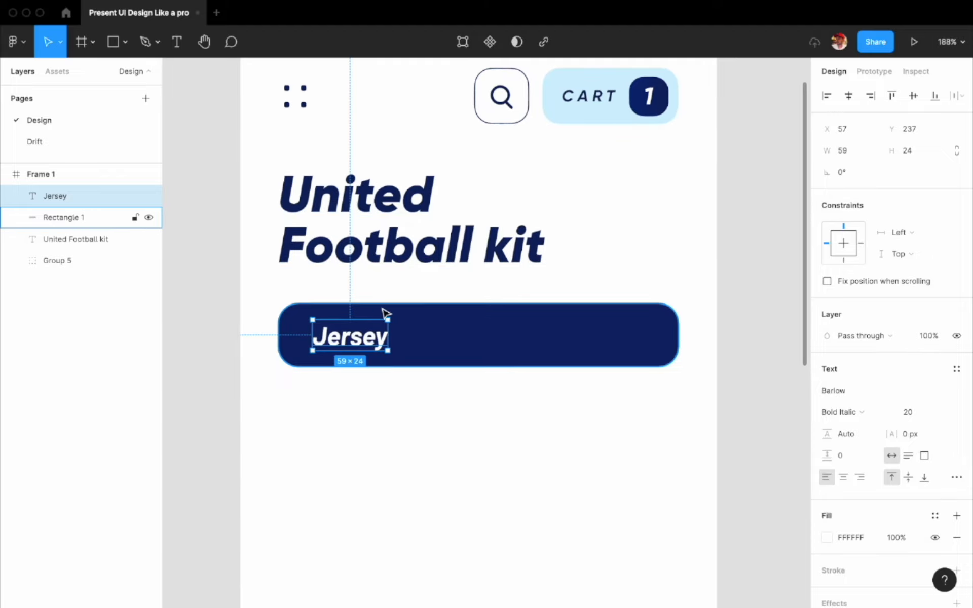
Step: Duplicate the Jersey label twice along the bar and change the copies to "Helmet" and "Shoes"
alt+drag(381, 314, 438, 339)
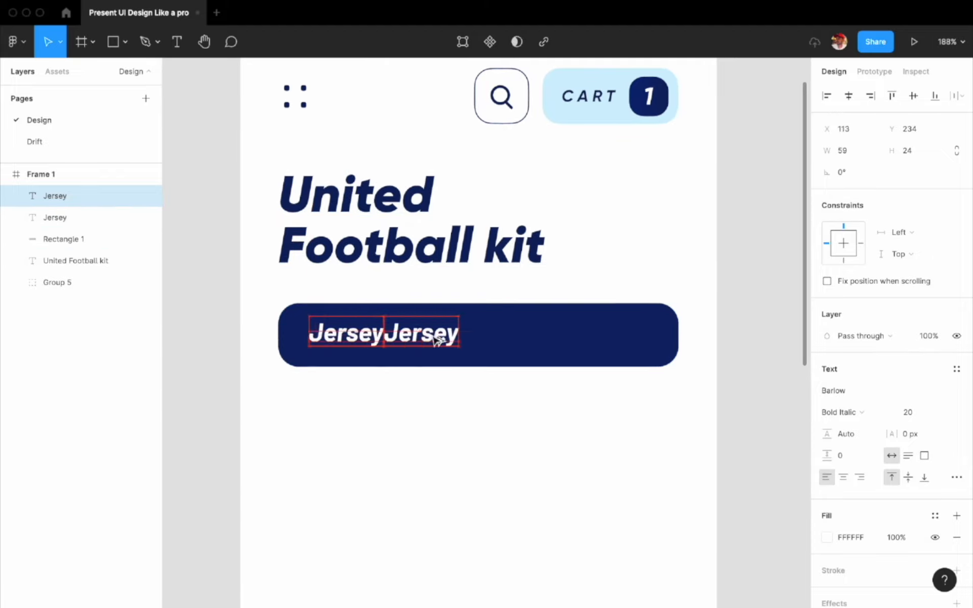
key(super+d)
double_click(500, 330)
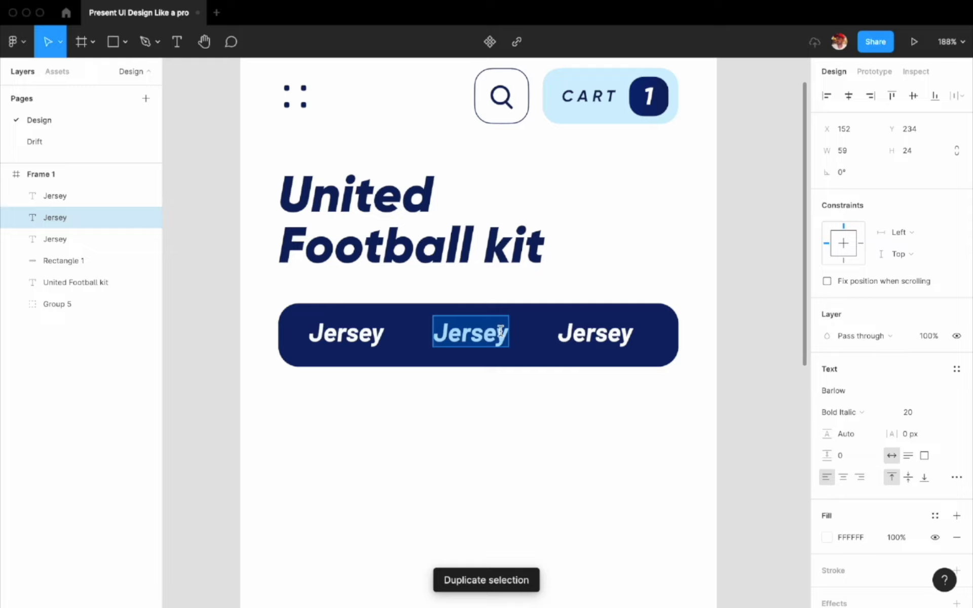
text(Helmet)
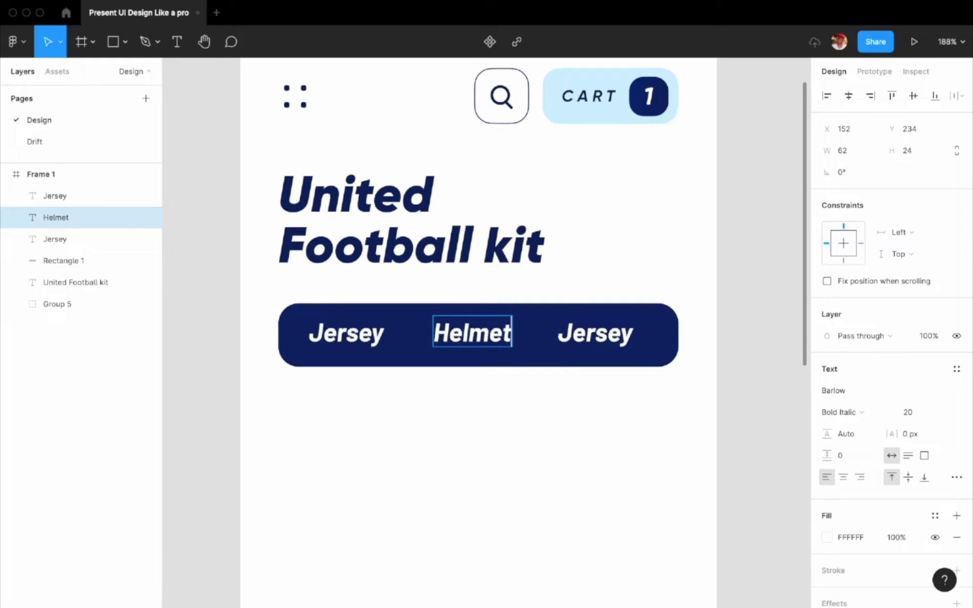
key(Escape)
double_click(607, 348)
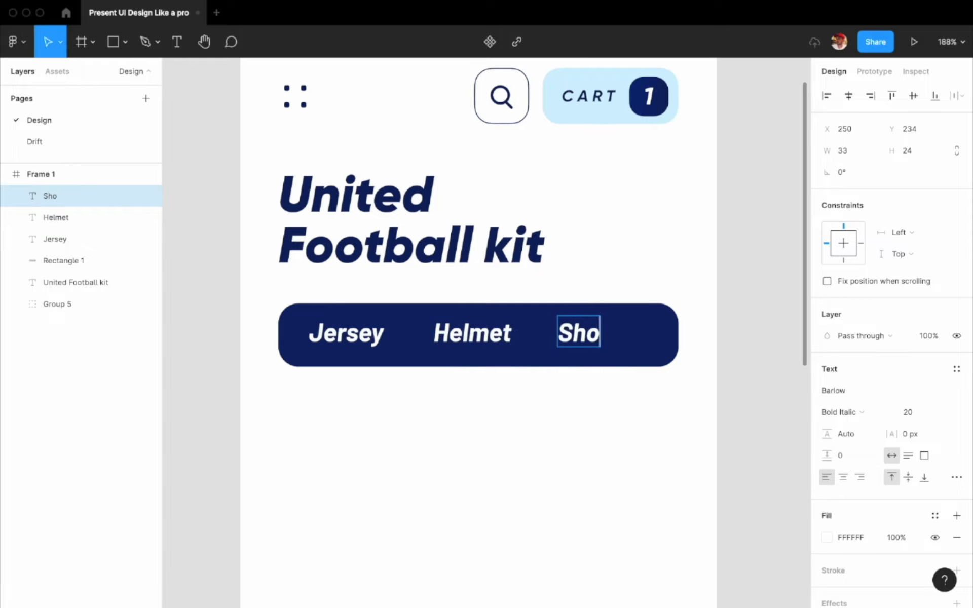
Step: Move the Shoes label right along the bar to X 261
key(Right)
key(Right)
key(Right)
key(Right)
key(Right)
key(Right)
key(Right)
key(Right)
key(Right)
key(Right)
key(Right)
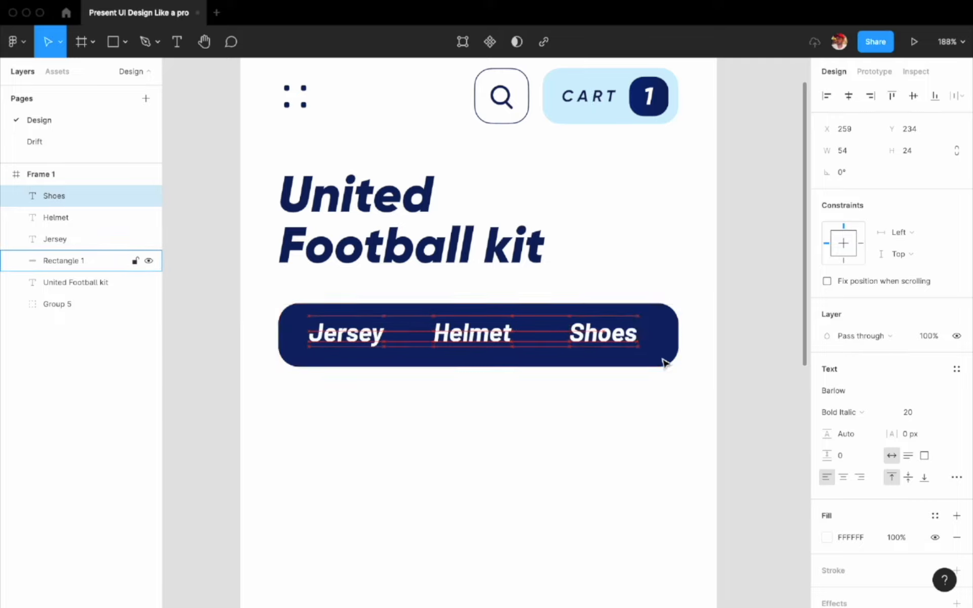
Step: Nudge the Jersey label a few pixels to the right, further in from the bar's left edge
click(346, 335)
key(Right)
key(Right)
key(Right)
key(Right)
key(Right)
key(Right)
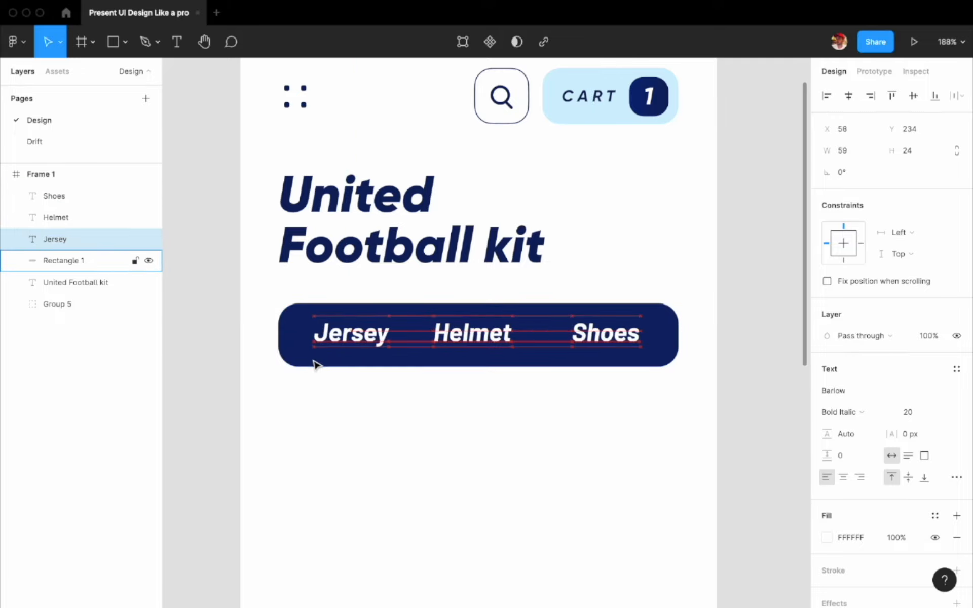
Step: Distribute the three labels evenly across and centre them vertically on the navy bar
drag(317, 364, 657, 323)
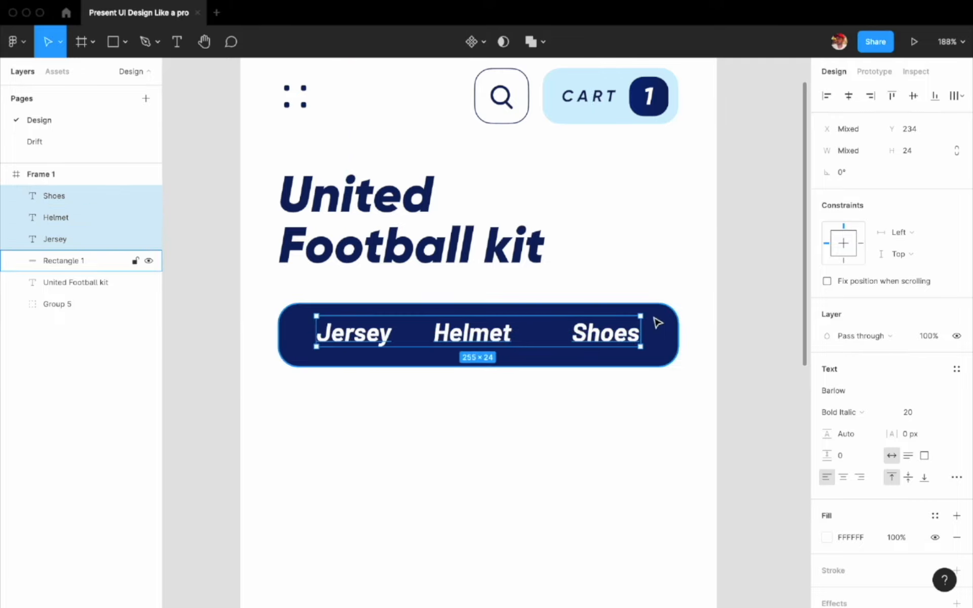
key(ctrl+alt+h)
shift+click(667, 332)
key(alt+v)
key(Escape)
Step: Set the line height of the Jersey, Helmet and Shoes labels to 20
click(608, 340)
shift+click(466, 343)
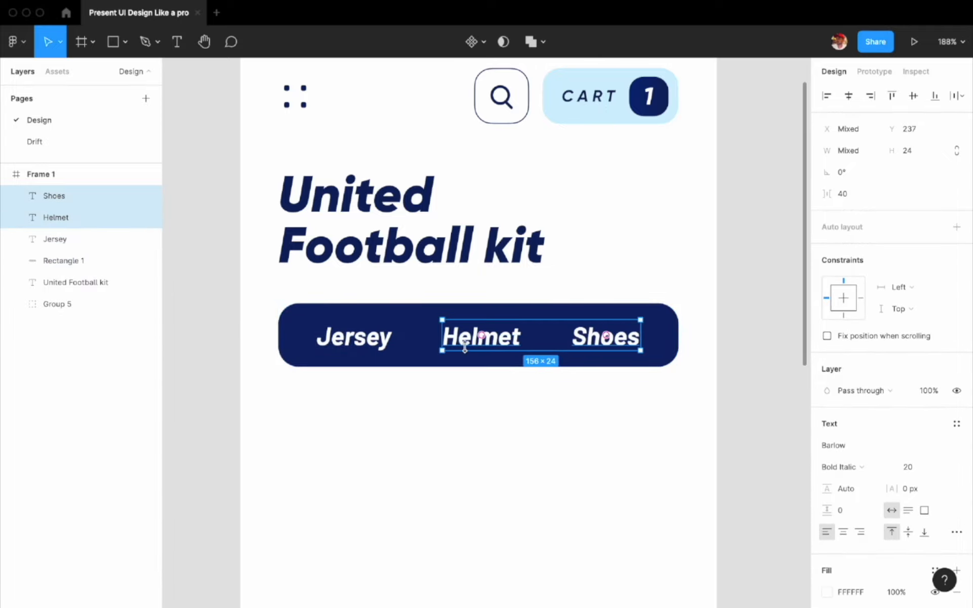
shift+click(355, 338)
text(20)
click(677, 424)
Step: Change the font style of all three bar labels to SemiBold Italic
click(632, 339)
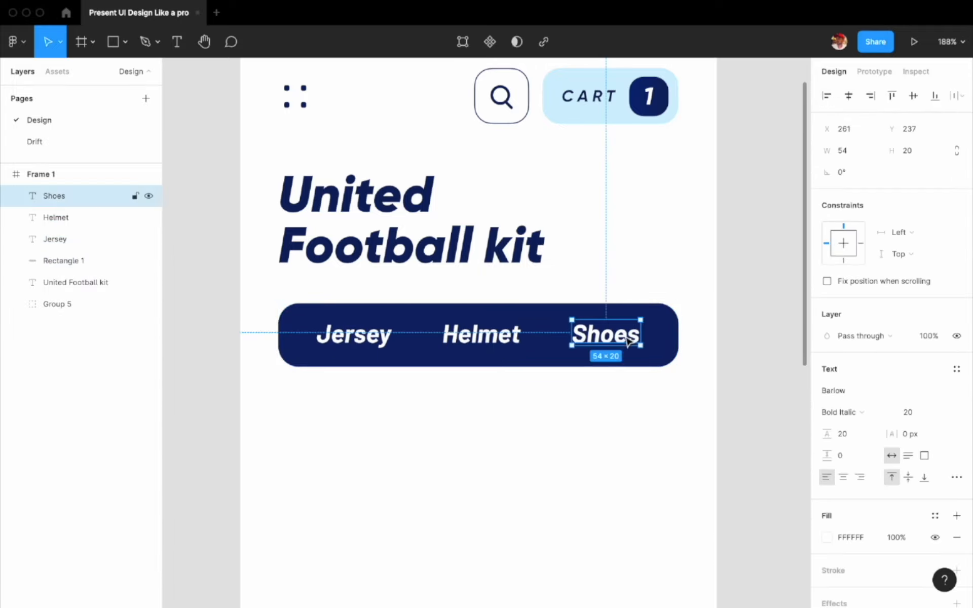
shift+click(481, 336)
shift+click(387, 336)
click(877, 475)
click(869, 448)
click(753, 419)
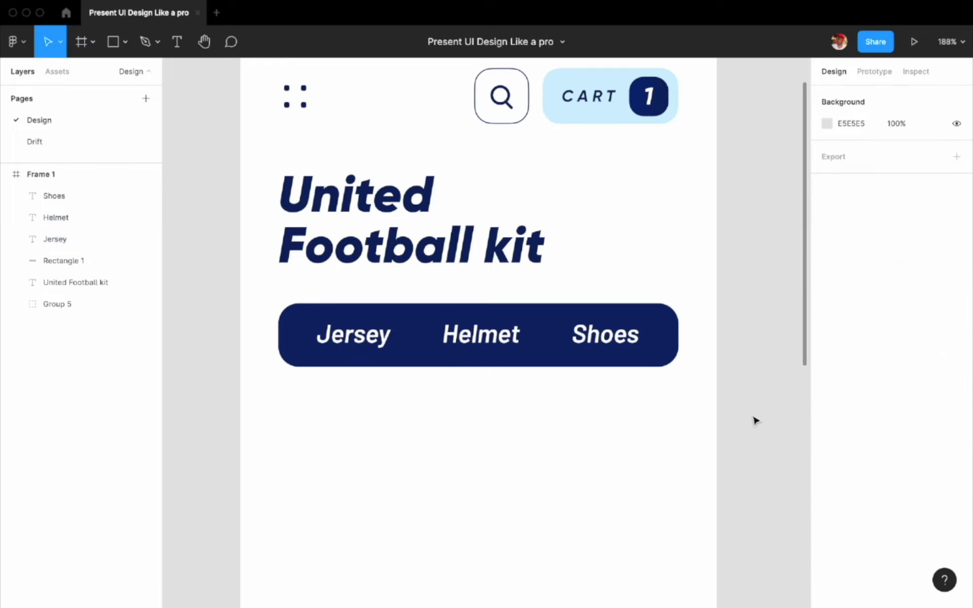
Step: Colour the Jersey and Shoes labels blue with 489dd6, leaving Helmet white as the active tab
click(353, 334)
shift+click(623, 347)
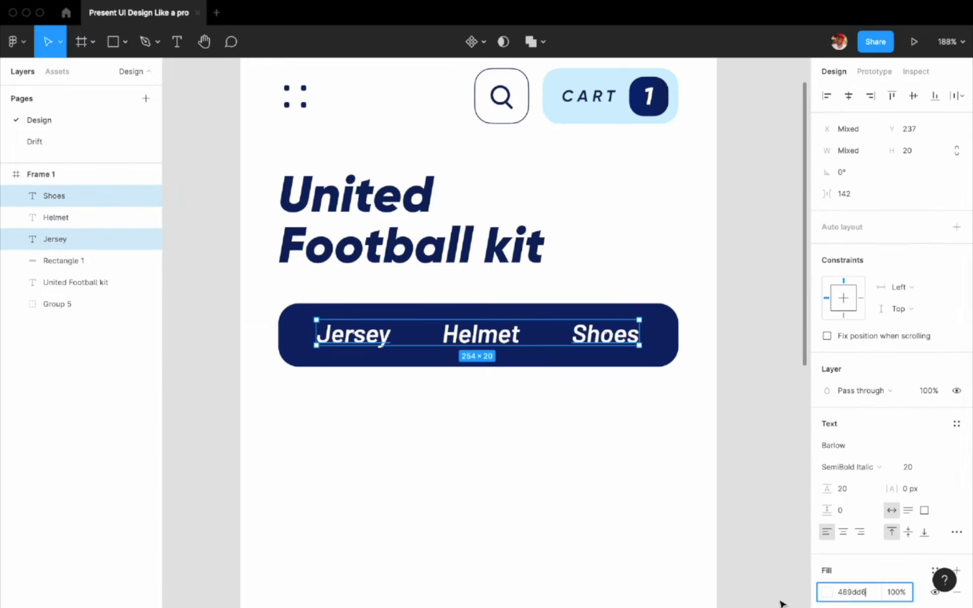
click(728, 494)
Step: Add an inner shadow to the navy bar with colour D9F0FF at 100% opacity and blur 0
click(551, 361)
click(956, 457)
click(826, 478)
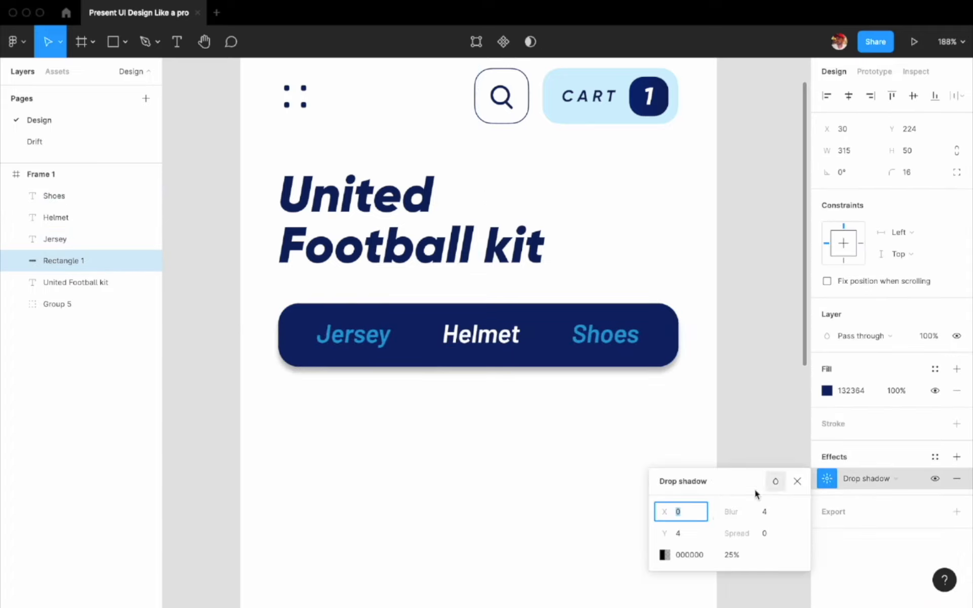
click(866, 476)
click(867, 461)
click(586, 473)
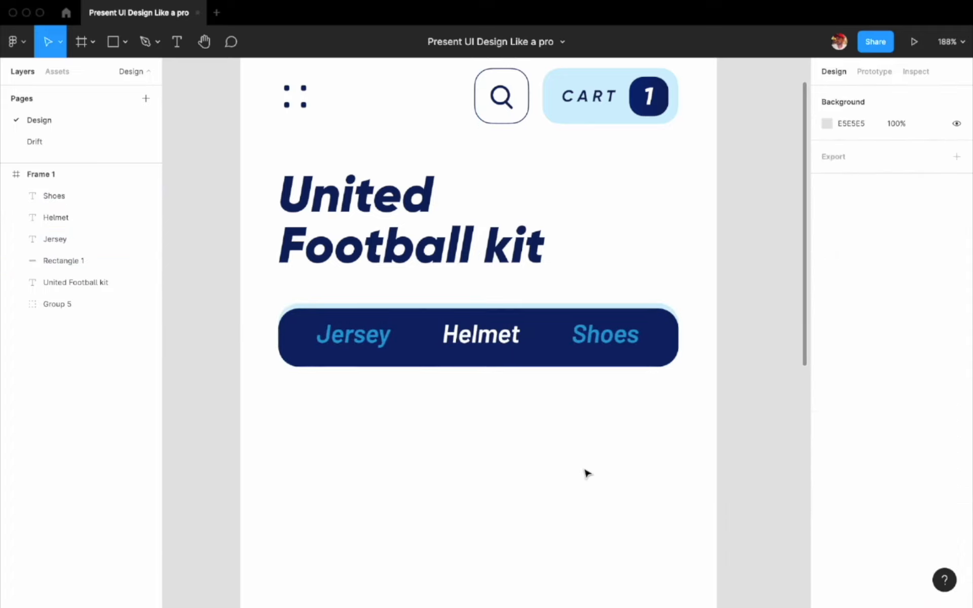
Step: Flip the inner shadow's Y offset to negative so the light blue strip lies along the bar's lower edge
click(558, 357)
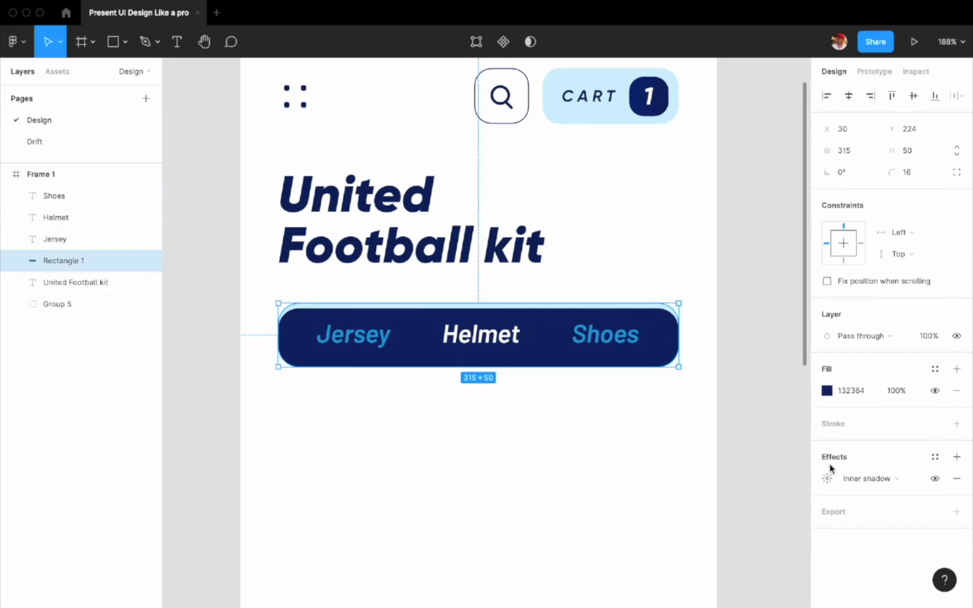
click(826, 479)
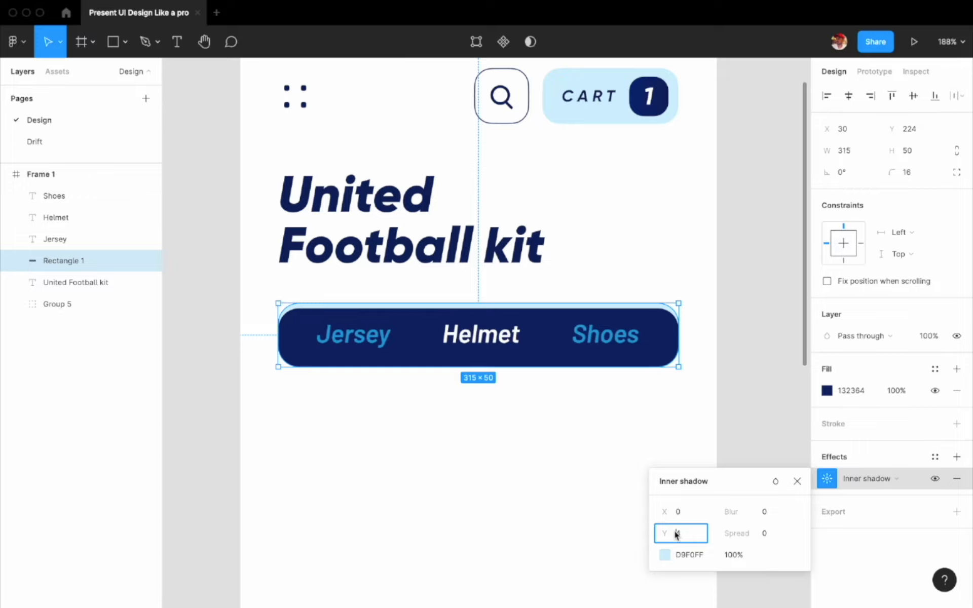
click(616, 499)
Step: Move the Jersey, Helmet and Shoes labels up together to Y 235
click(334, 364)
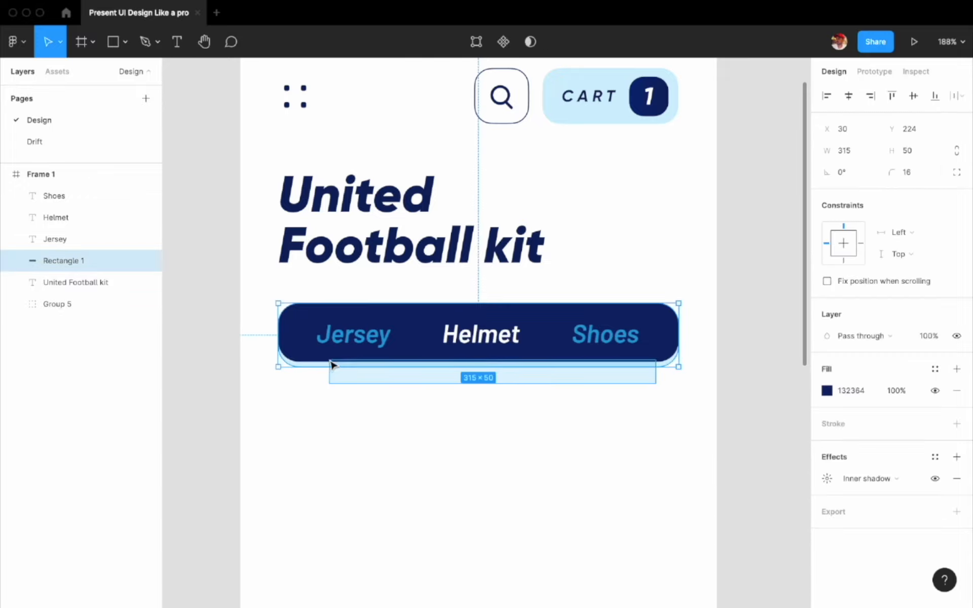
click(353, 332)
shift+click(480, 332)
shift+click(606, 332)
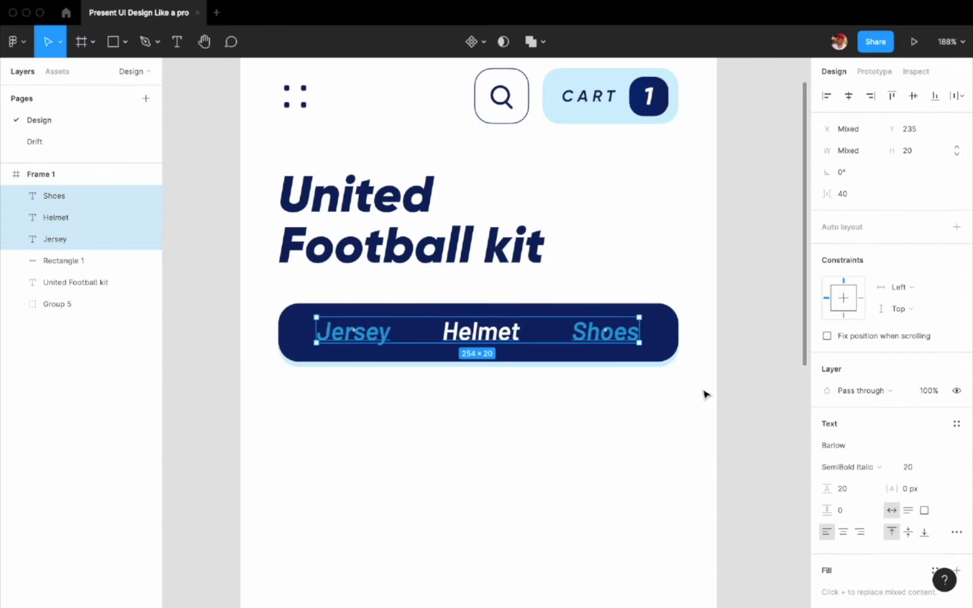
Step: Group the three labels with their navy bar into one tab bar
shift+click(304, 332)
key(ctrl+g)
click(446, 421)
Step: Add a "Popular" heading below the tab bar in Bold Italic, size 20, filled with navy 132364
click(177, 42)
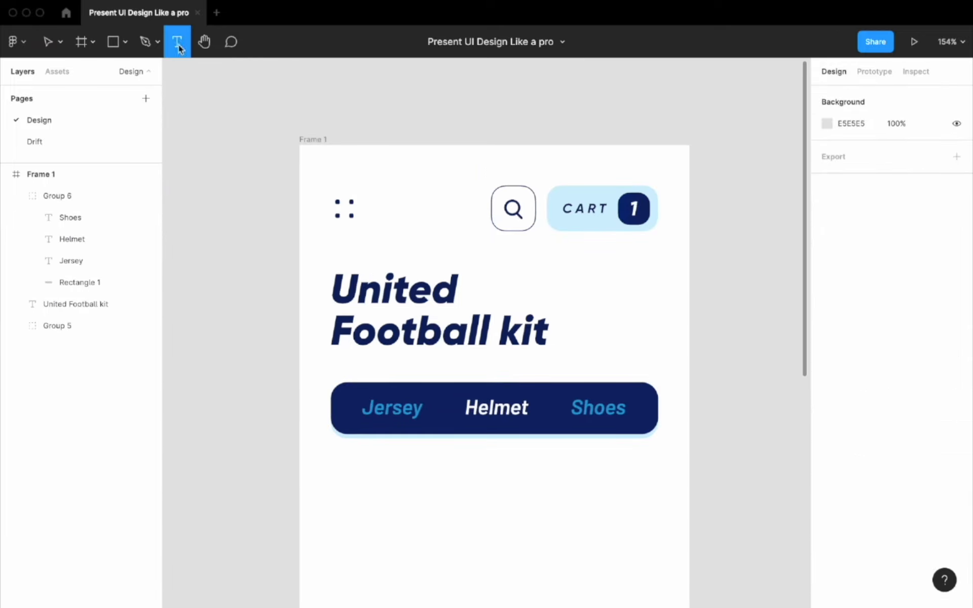
scroll(295, 336, down, 4)
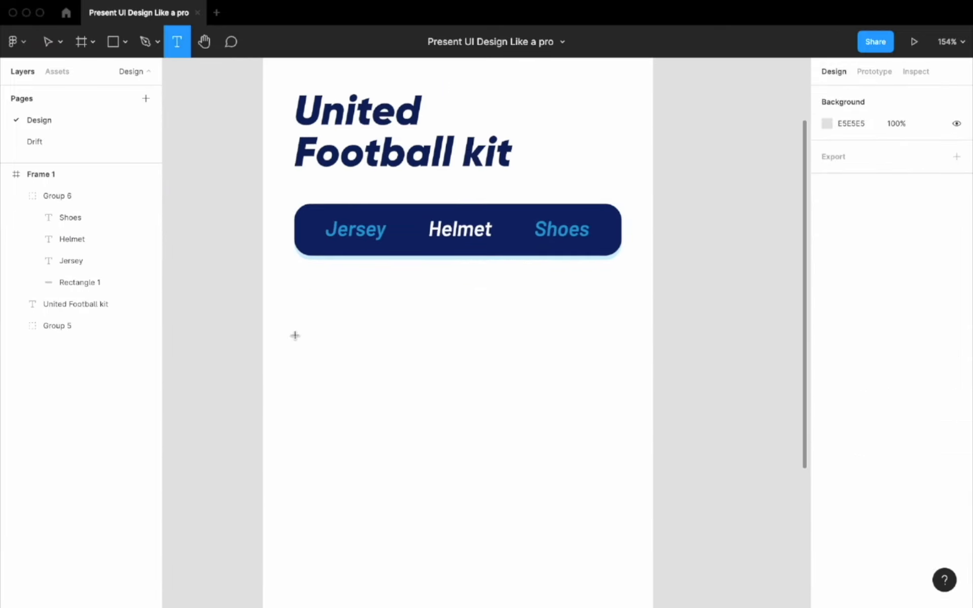
click(310, 297)
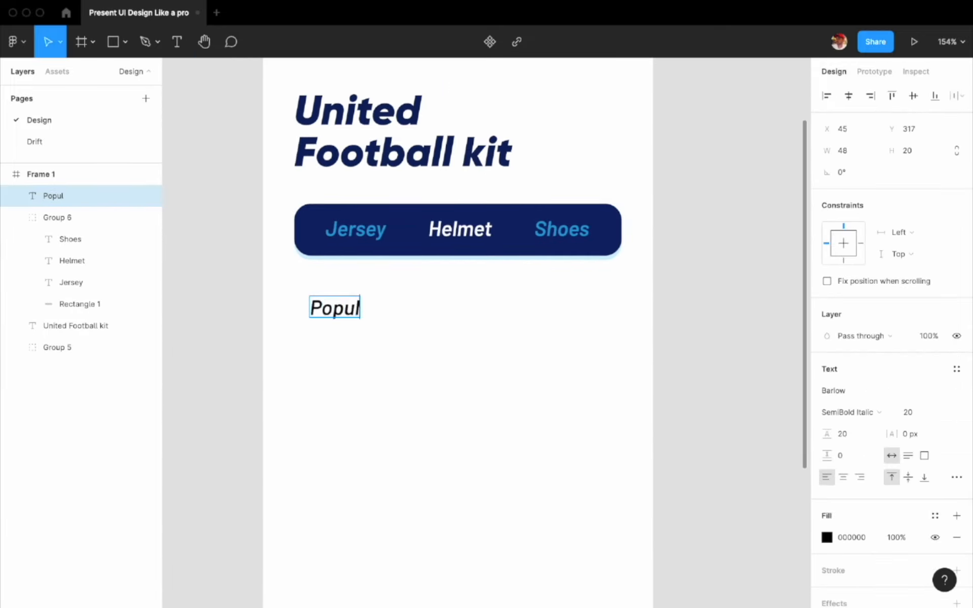
click(826, 537)
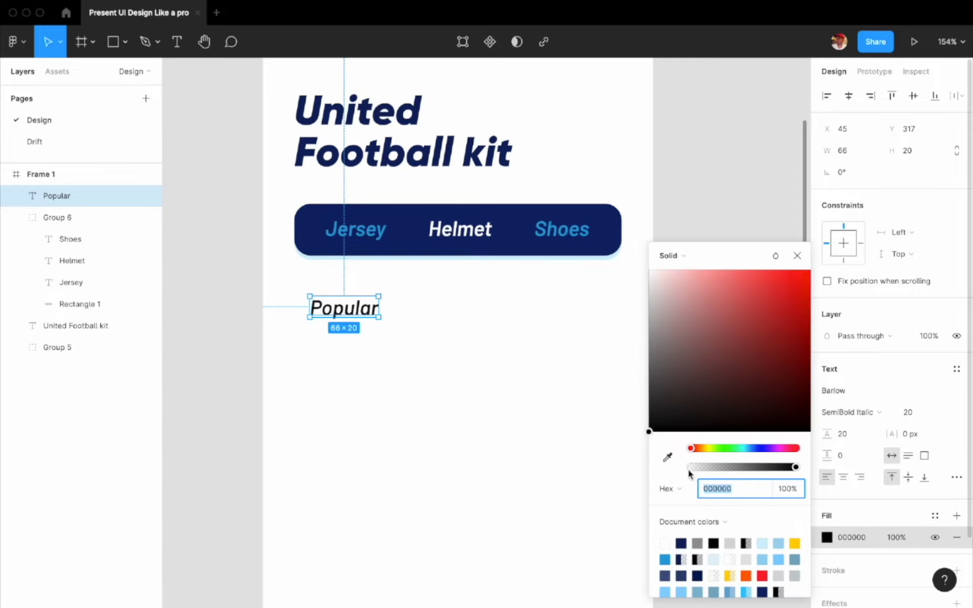
click(667, 458)
click(603, 243)
click(856, 412)
click(865, 427)
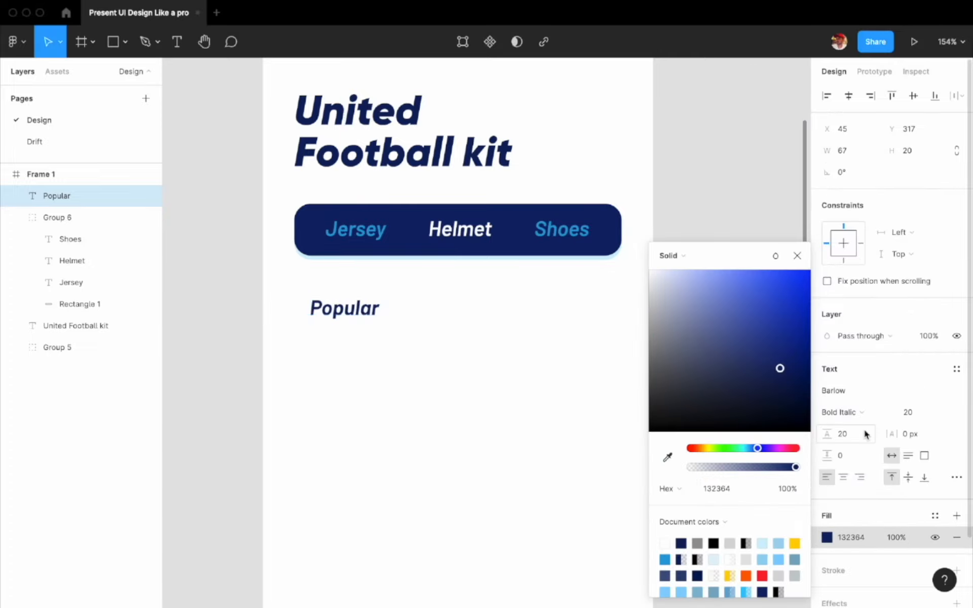
click(557, 354)
Step: Align the Popular heading with the tab bar's left edge and move it up to Y 302
click(342, 309)
shift+click(307, 235)
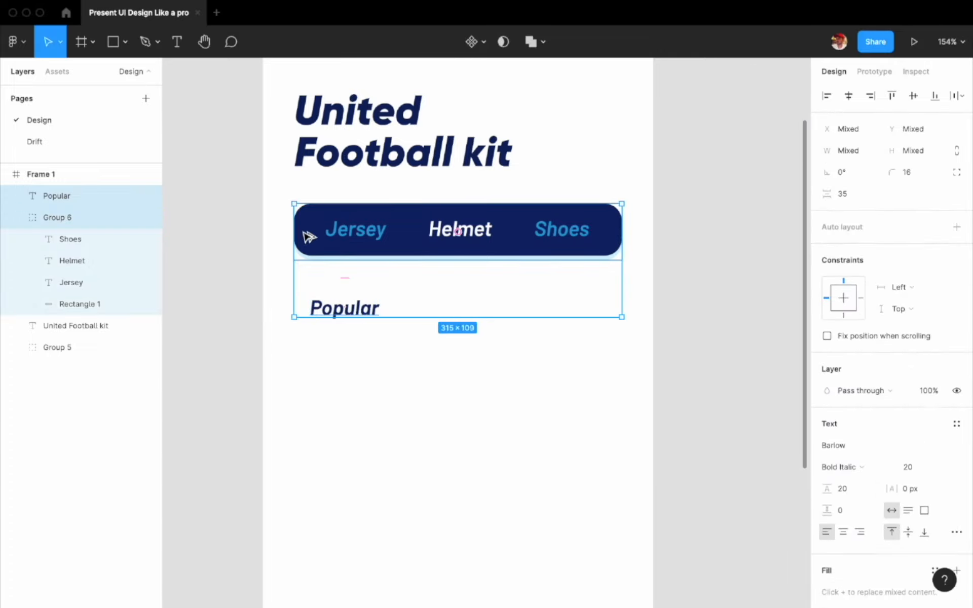
key(alt+a)
click(344, 313)
key(Up)
key(Up)
key(Up)
key(Up)
key(Up)
key(Up)
key(Up)
key(Up)
key(Up)
key(Up)
key(Up)
key(Up)
key(Up)
key(Up)
key(Up)
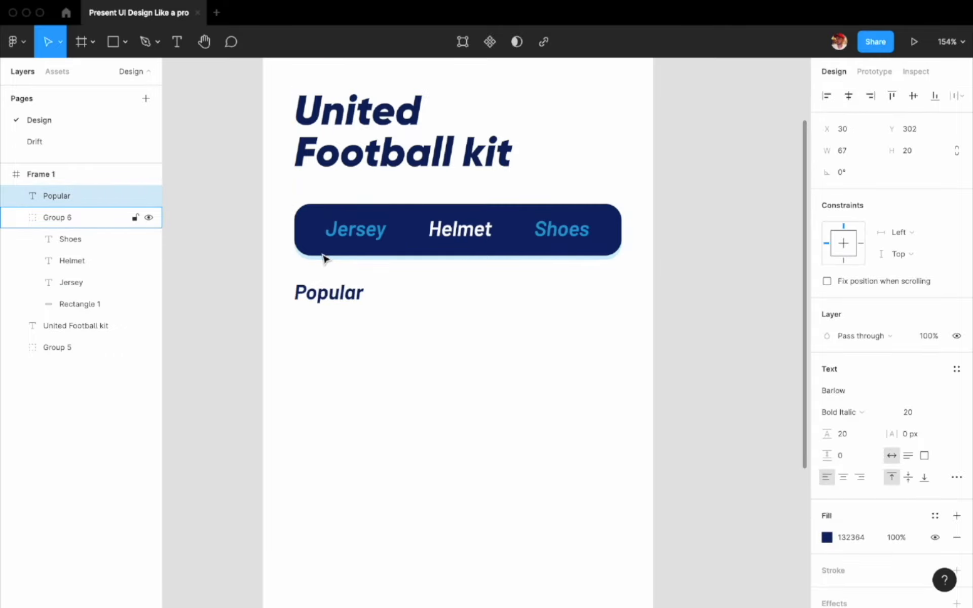
key(Down)
key(Down)
key(Down)
click(439, 321)
Step: Draw a rectangle beside the Popular heading and flatten it to 100 × 8
key(r)
click(472, 291)
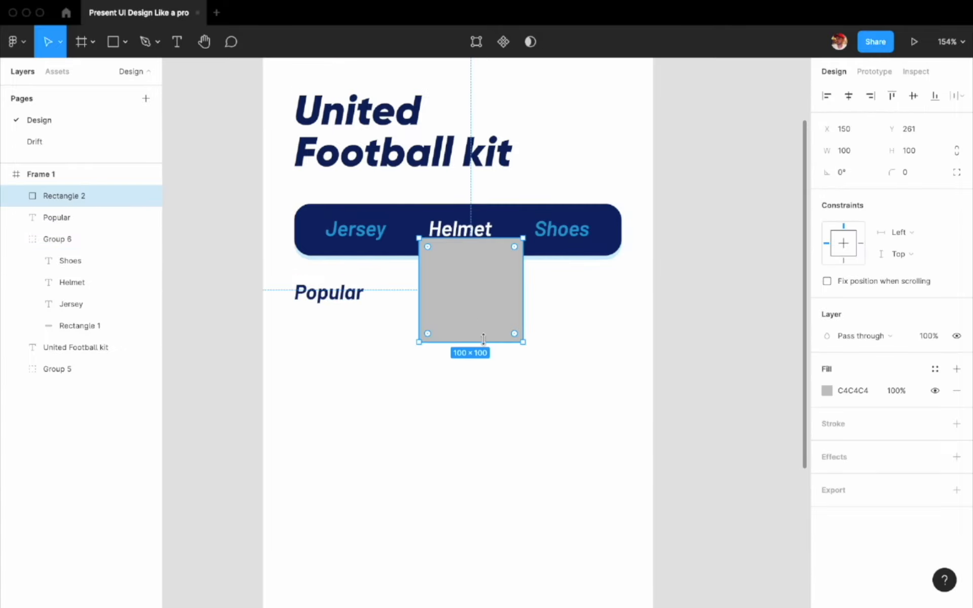
drag(483, 343, 477, 295)
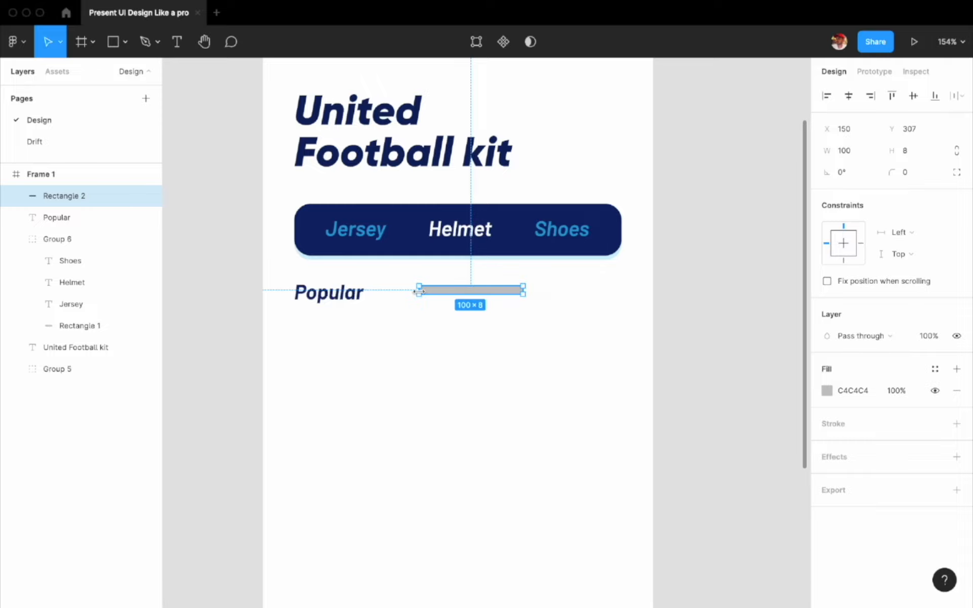
Step: Align the 60 × 8 bar with the tab bar's right edge and centre it vertically on the Popular heading
shift+click(618, 239)
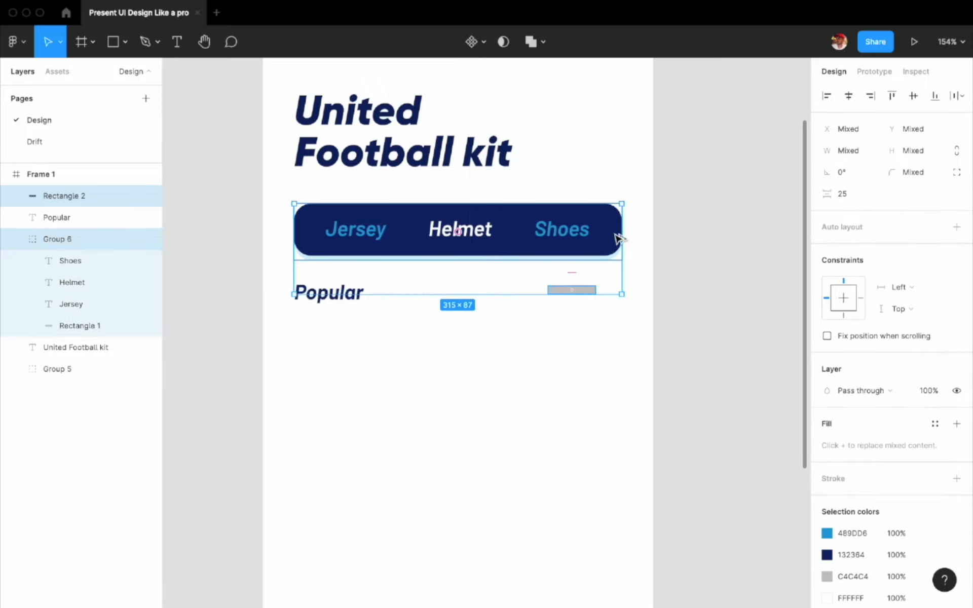
key(alt+d)
click(620, 279)
click(621, 290)
shift+click(318, 293)
key(alt+v)
click(583, 291)
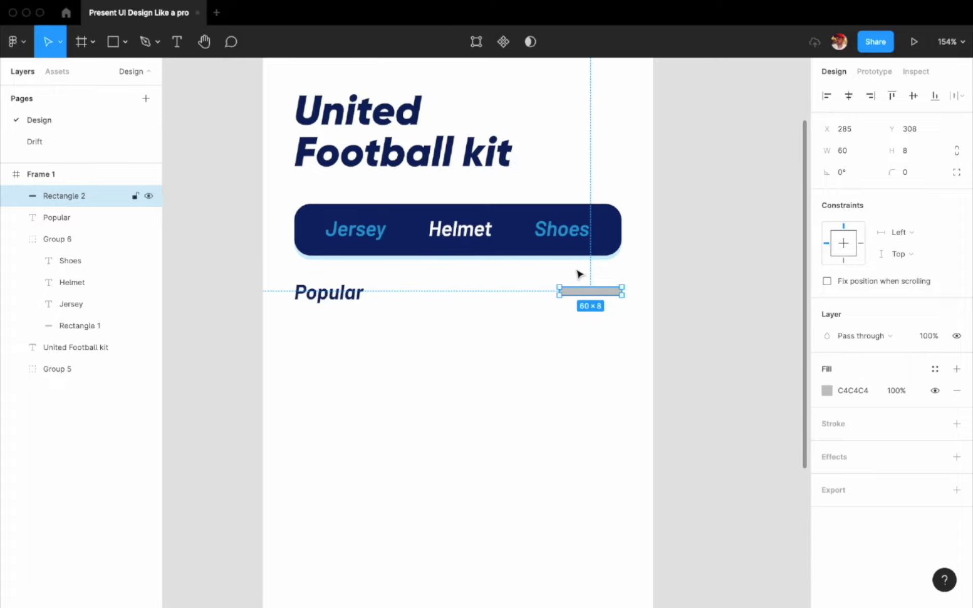
Step: Give the bar a corner radius of 30 and fill it with the tab bar's light-blue shadow color, D9F0FF
click(653, 253)
scroll(653, 253, up, 5)
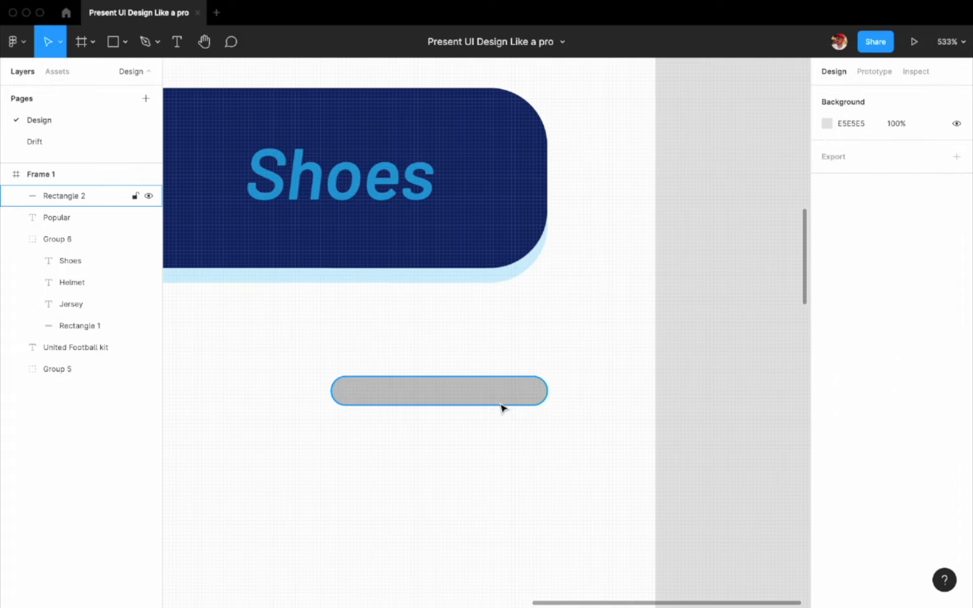
click(500, 403)
key(i)
click(503, 275)
click(563, 337)
scroll(564, 339, left, 3)
click(570, 357)
click(570, 348)
Step: Draw a second rectangle over the light-blue pill and shrink it to a thin inner bar about 32 wide
key(r)
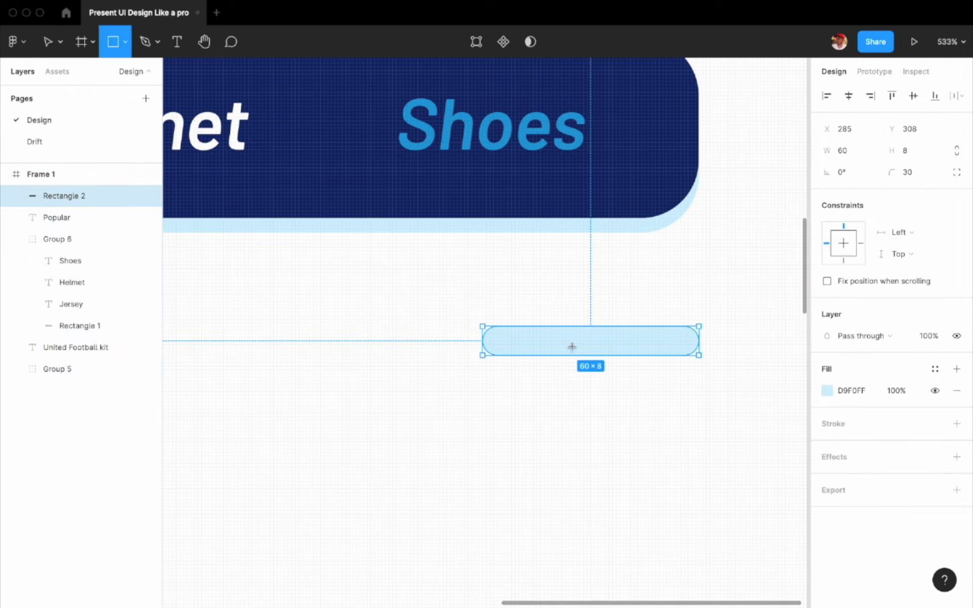
click(571, 345)
drag(583, 524, 584, 354)
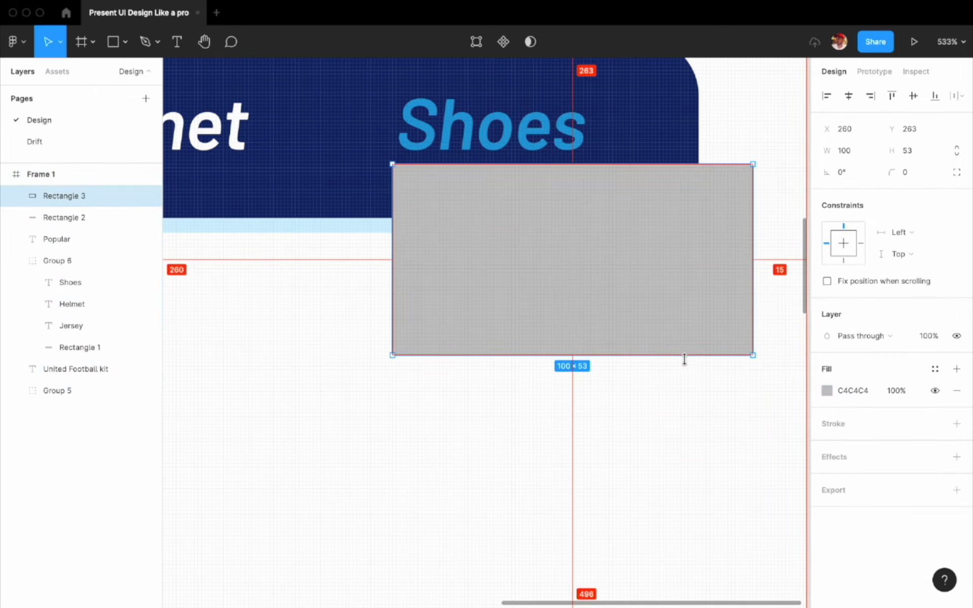
mouse_move(685, 357)
mouse_down()
mouse_move(671, 265)
mouse_move(672, 349)
mouse_up()
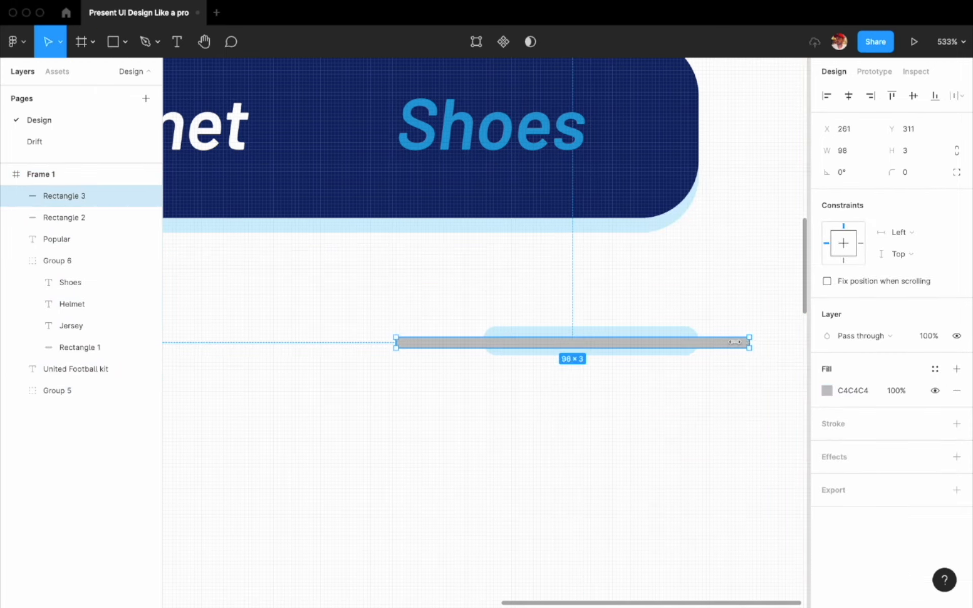
scroll(564, 340, up, 5)
drag(565, 342, 508, 363)
Step: Set the inner bar's height to 6 and centre it vertically on the light-blue pill
shift+click(524, 312)
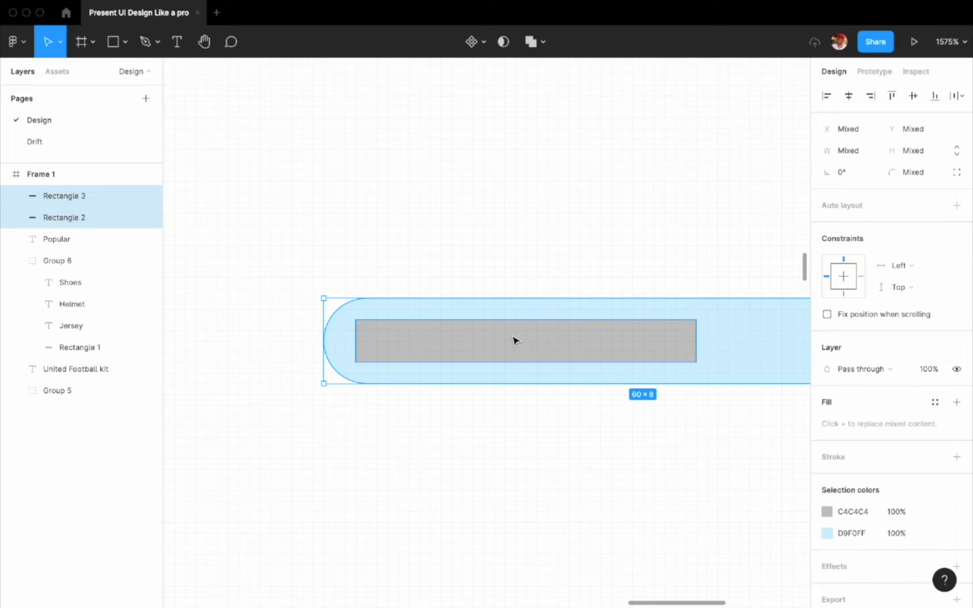
shift+click(515, 340)
click(556, 336)
click(914, 149)
text(6)
key(Return)
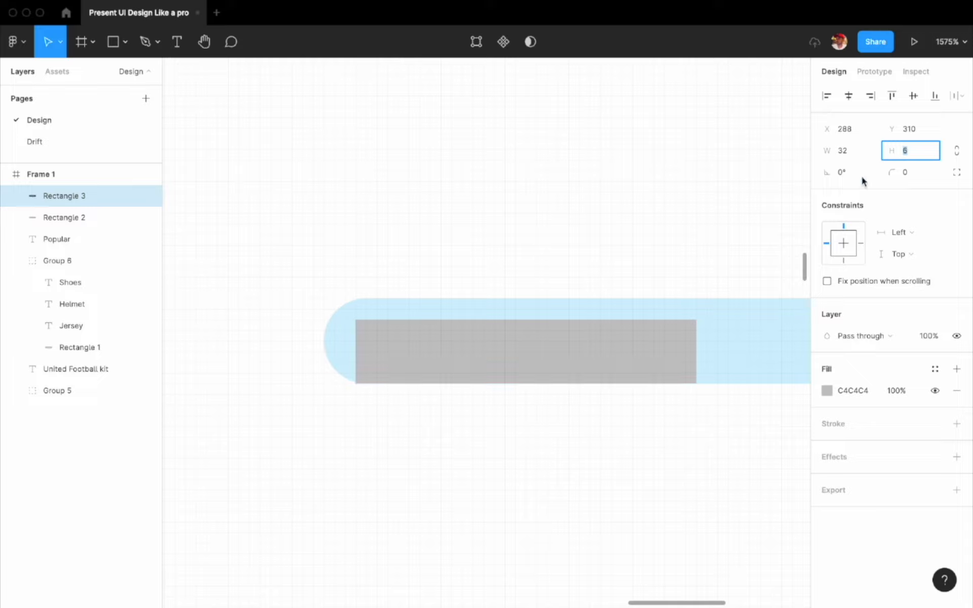
shift+click(730, 304)
key(alt+v)
click(624, 353)
key(alt)
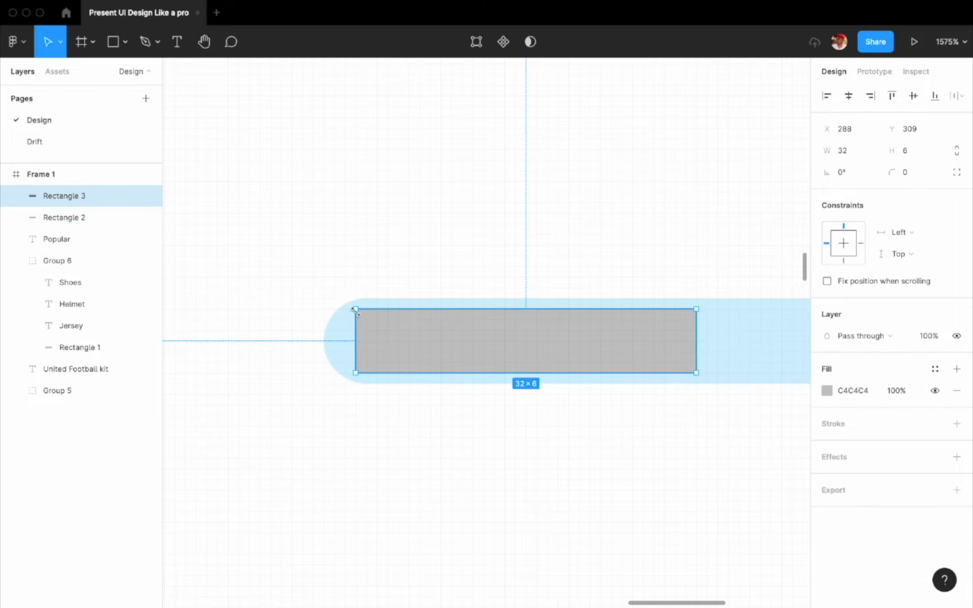
Step: Stretch the inner bar to the pill's full height and left end, making it 35 × 8
drag(437, 313, 439, 300)
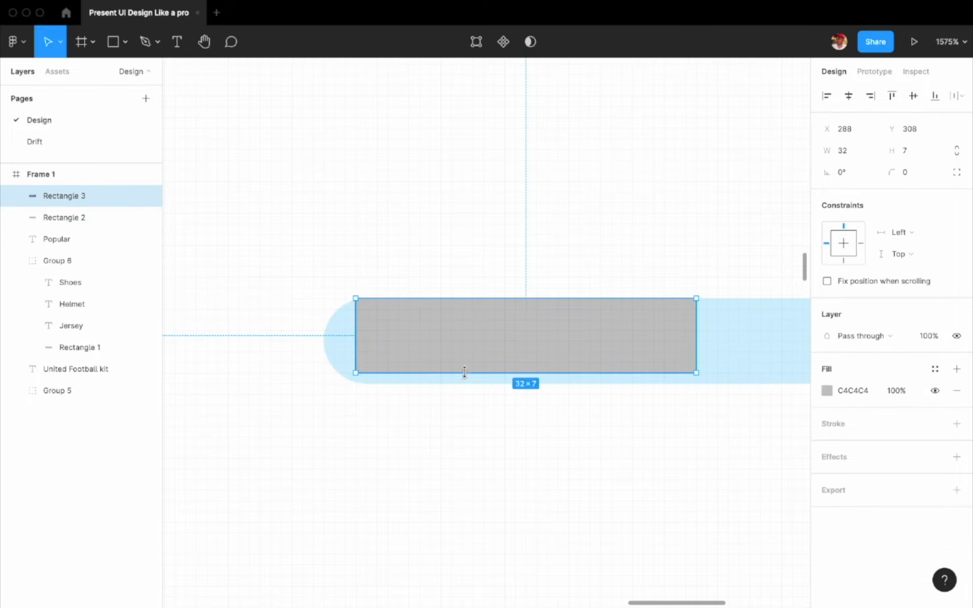
drag(463, 374, 464, 379)
drag(357, 337, 324, 337)
scroll(323, 340, down, 5)
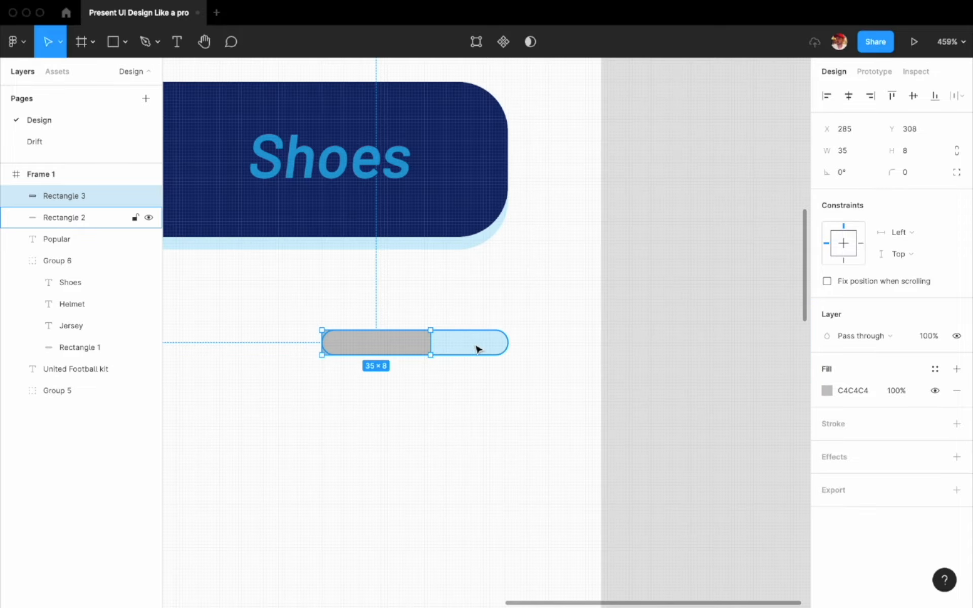
Step: Set the inner bar's corner radius to 30 and fill it with the tab bar's navy
click(917, 178)
text(30)
click(564, 302)
scroll(565, 302, left, 4)
click(621, 333)
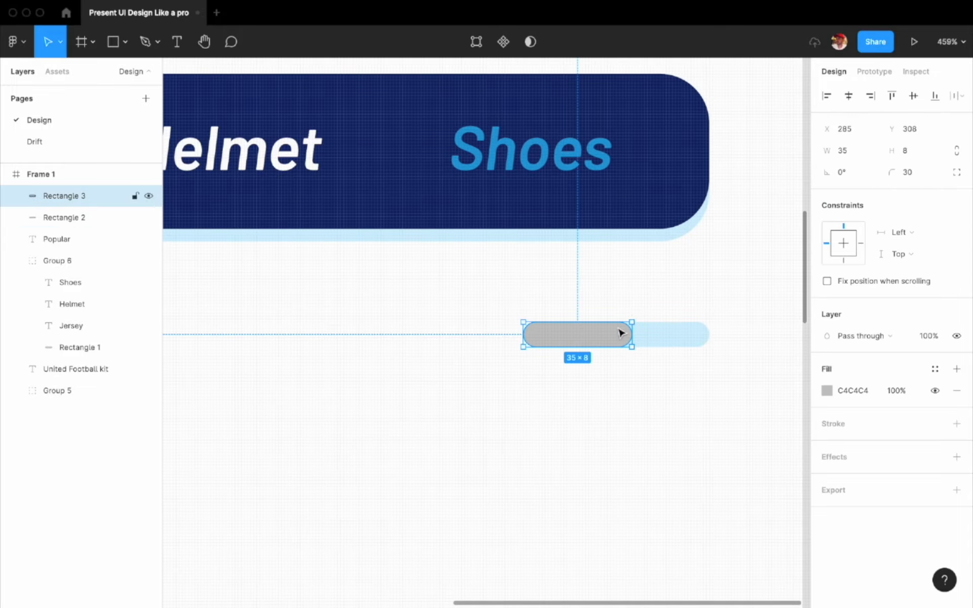
key(i)
click(628, 216)
click(646, 268)
Step: Group the navy bar and the light-blue pill into one progress indicator
scroll(646, 268, down, 3)
drag(679, 341, 578, 296)
key(super+g)
shift+click(274, 302)
click(334, 341)
Step: Draw a card rectangle below the Popular heading at X 30, Y 357, about 201 wide and 321 tall
scroll(380, 373, down, 5)
scroll(375, 373, up, 3)
key(r)
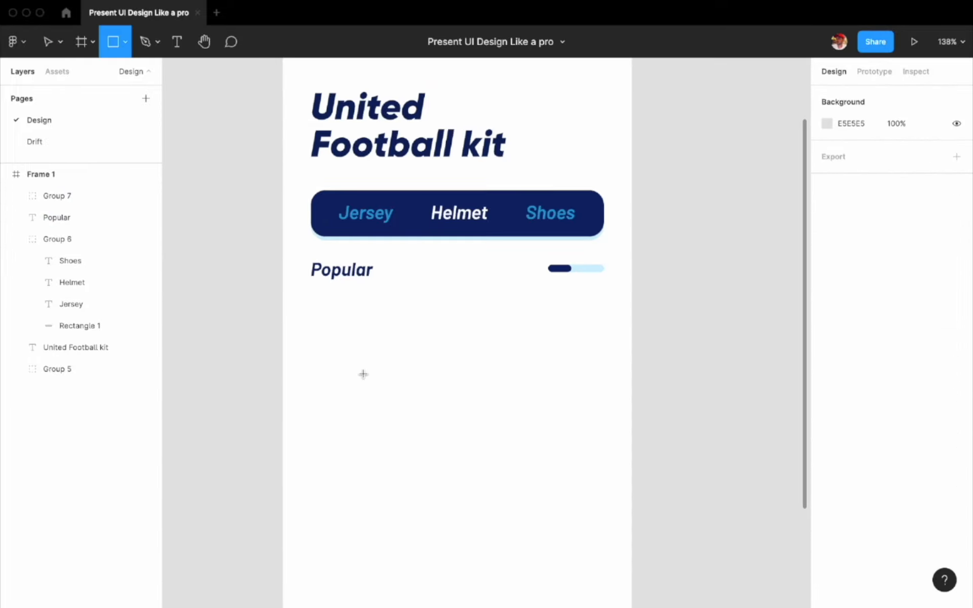
click(363, 374)
scroll(363, 374, down, 2)
drag(363, 378, 358, 367)
scroll(380, 382, down, 3)
drag(384, 306, 386, 451)
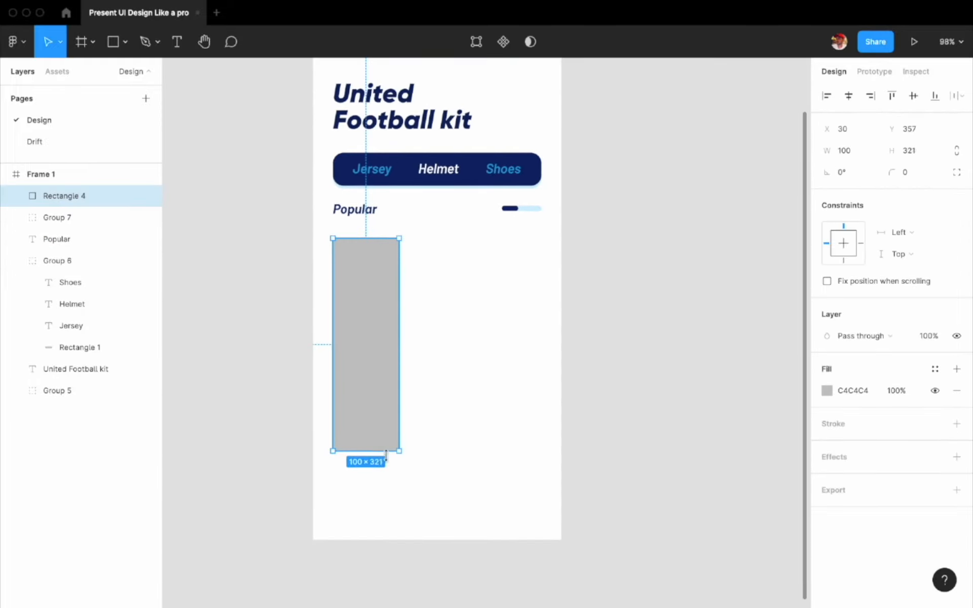
drag(401, 385, 466, 384)
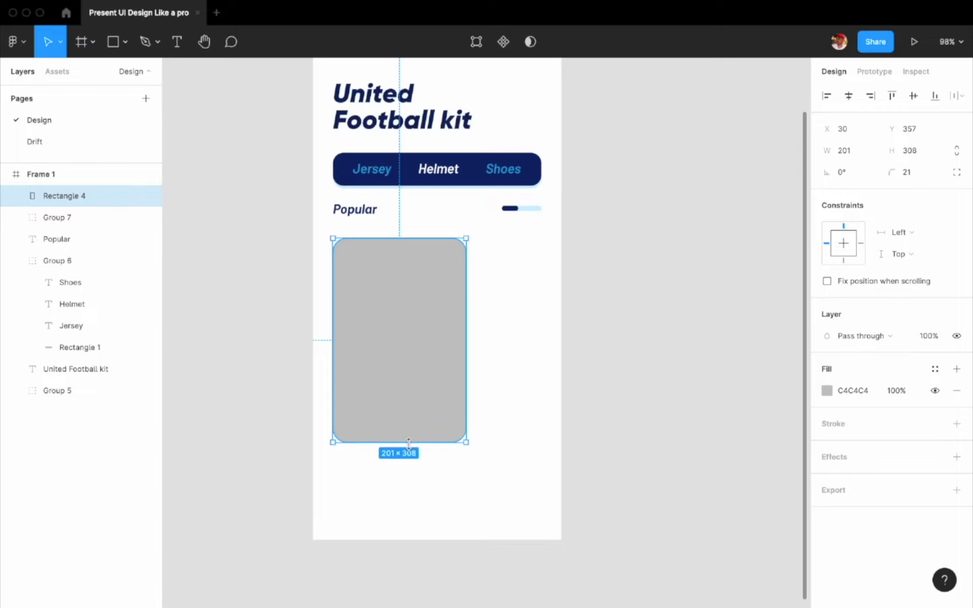
Step: Turn it into a white 201 × 298 card with radius 30, a 0.5 stroke in 12215C at 10% and a drop shadow, placed at Y 352
drag(409, 444, 408, 446)
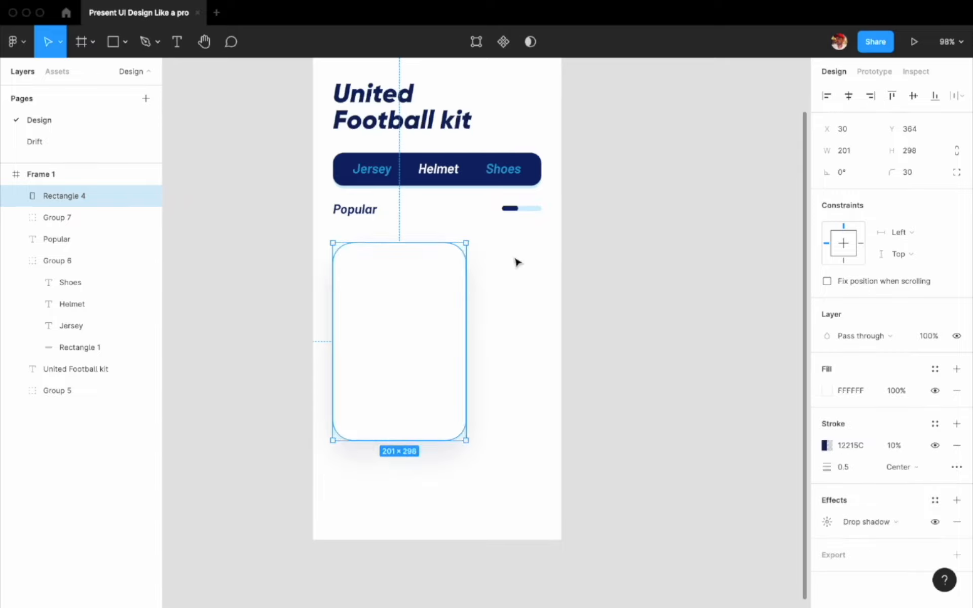
drag(433, 318, 433, 310)
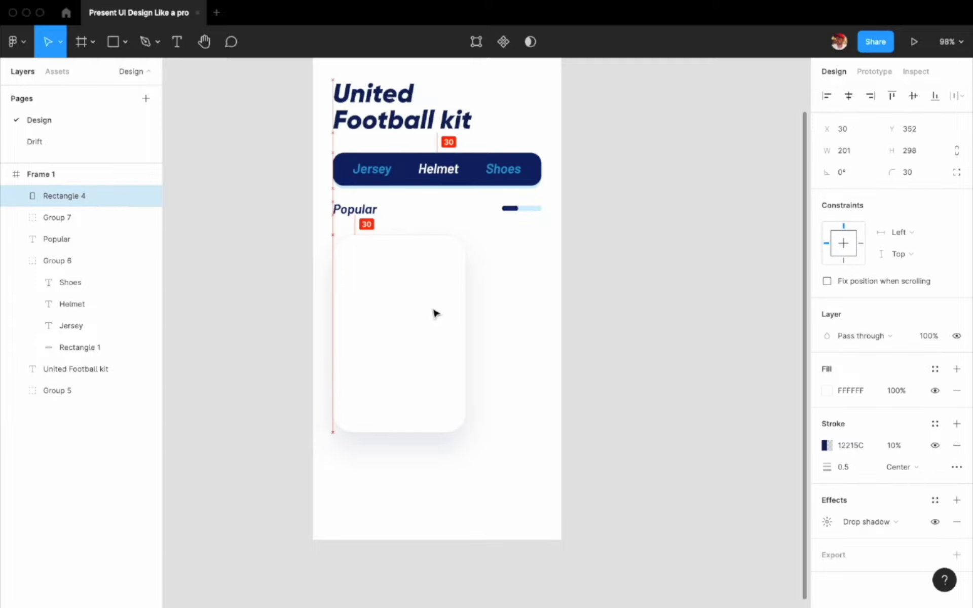
key(alt)
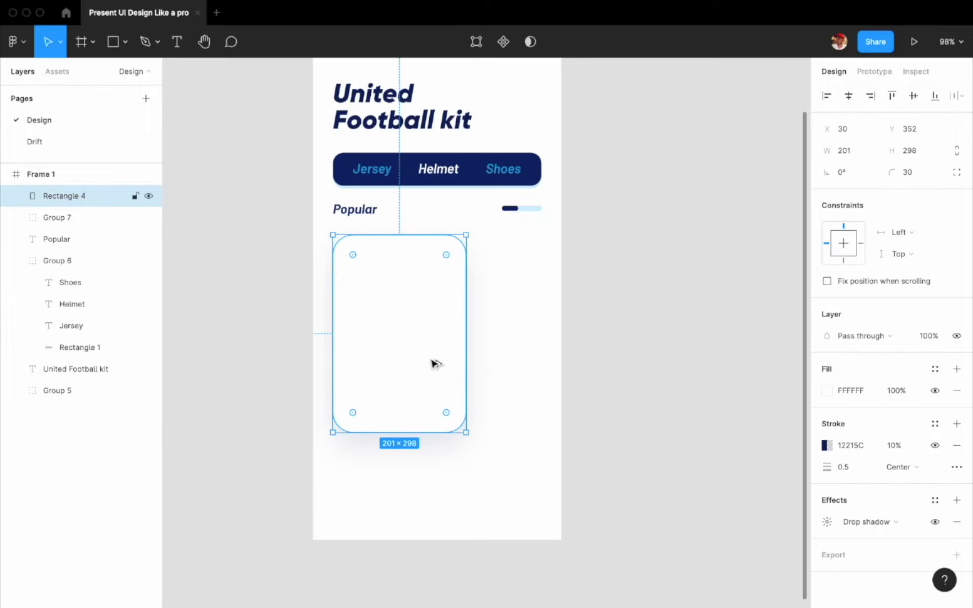
key(Escape)
Step: Paste the Digo Helmet text, £260 price and Add button into the card's lower part and nudge them into place
scroll(434, 363, up, 3)
key(super+v)
drag(380, 413, 383, 412)
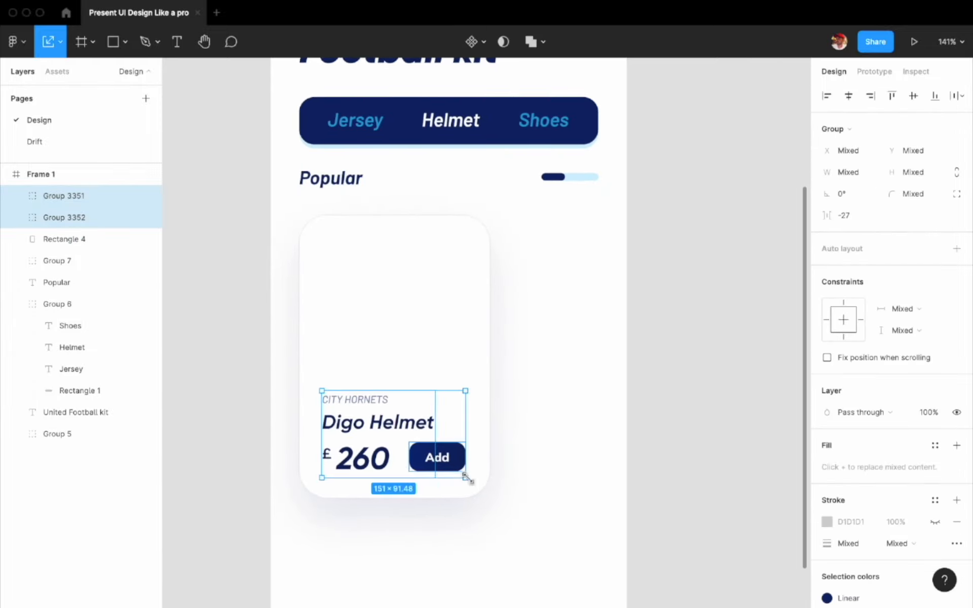
key(alt)
key(Left)
key(Left)
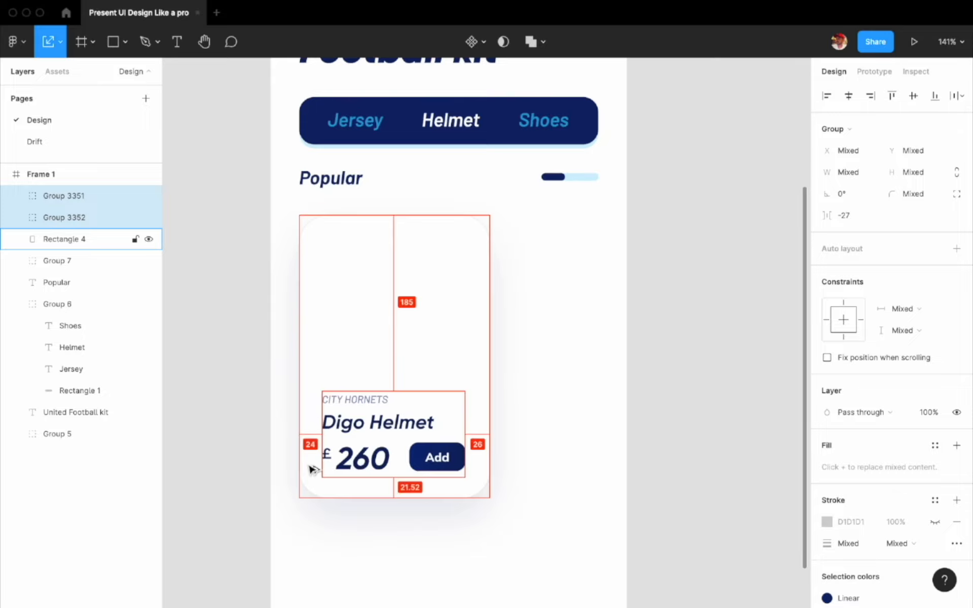
Step: Move the Add button 7 px to the right within the card
click(459, 469)
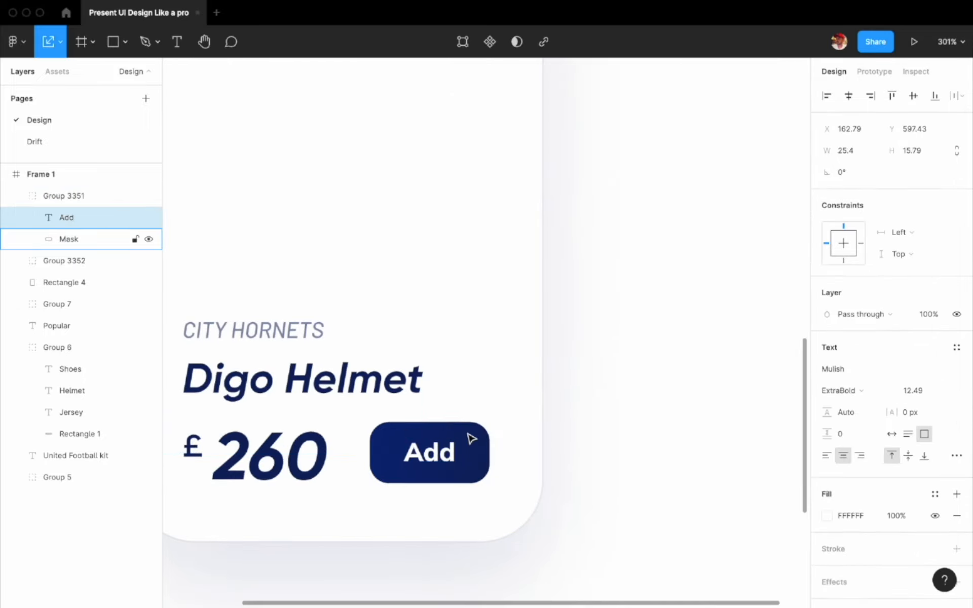
click(572, 413)
scroll(573, 413, down, 4)
click(521, 433)
key(Right)
key(Right)
key(Right)
key(Right)
key(Right)
key(Right)
key(Right)
Step: Group the Add button with the product text and move the group down to Y 538
shift+click(430, 438)
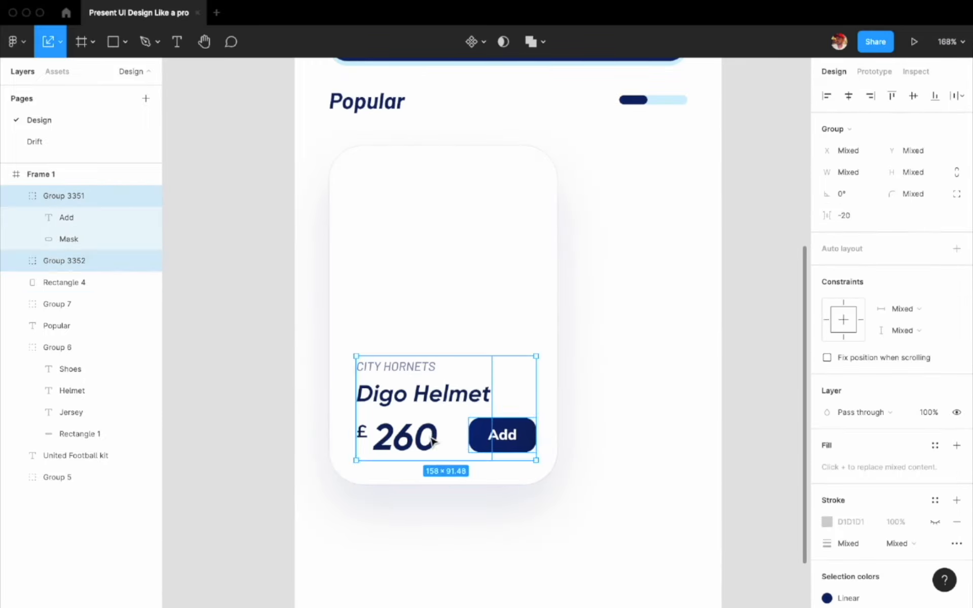
key(ctrl+g)
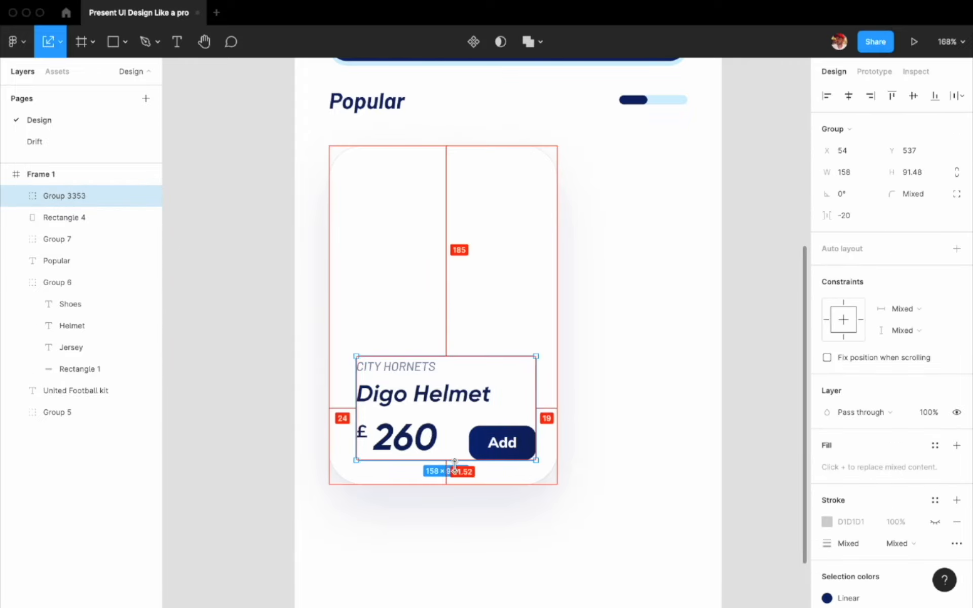
key(Down)
key(Down)
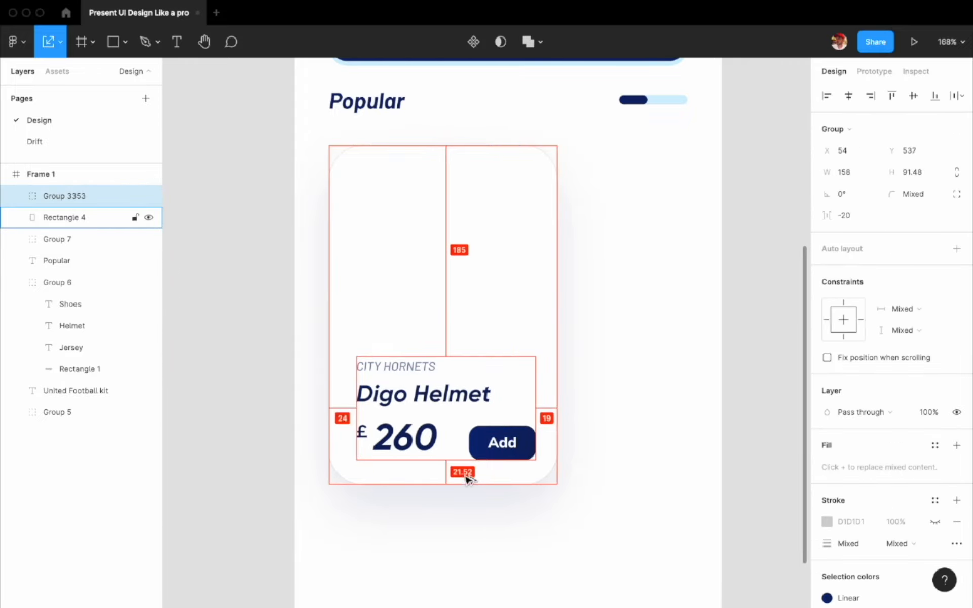
Step: Nudge the Add button 1 px left and the product text 4 px left to even out the card's side margins
double_click(517, 443)
key(Left)
click(617, 348)
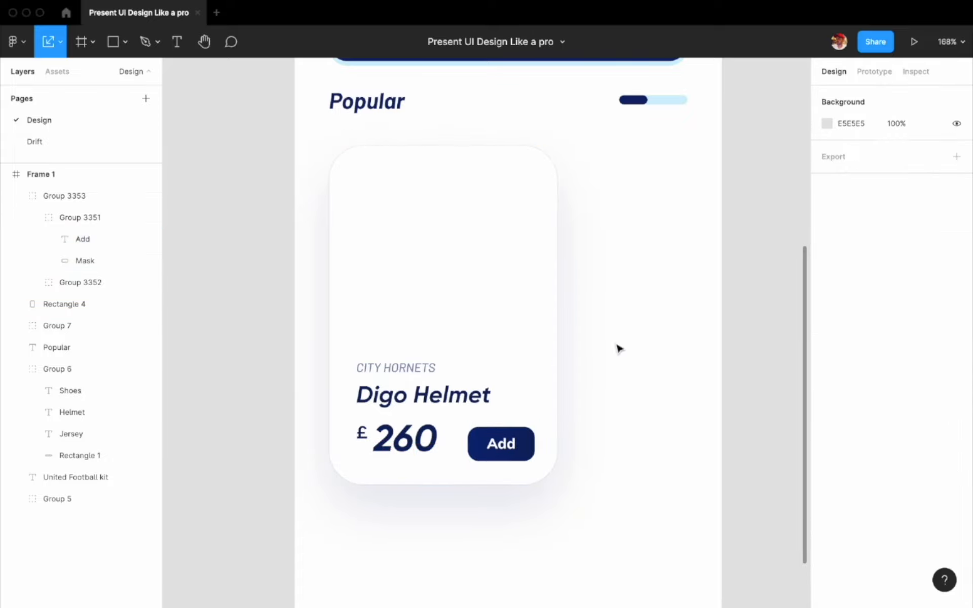
click(430, 389)
double_click(412, 386)
key(Left)
key(Left)
key(Left)
key(Left)
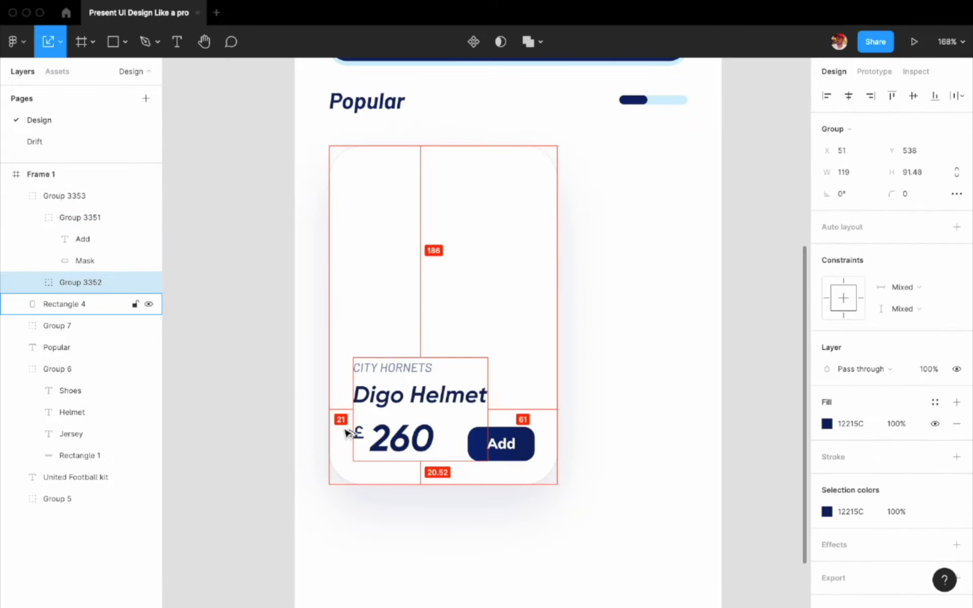
click(595, 393)
Step: Paste the navy helmet image and scale it to 159.62 × 139 in the card's upper part at X 50, Y 371
scroll(595, 393, up, 1)
key(super+v)
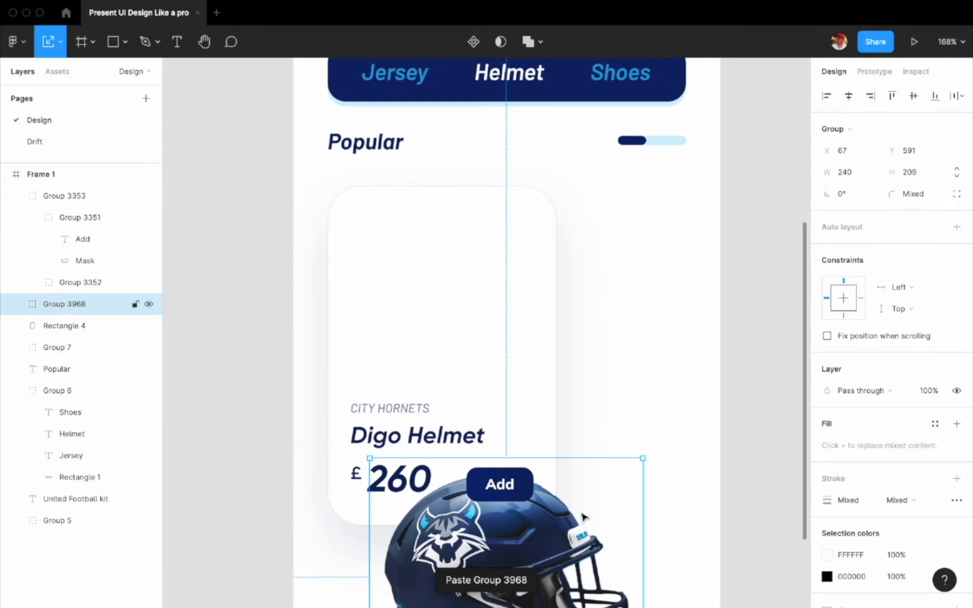
drag(580, 516, 516, 228)
drag(575, 407, 531, 365)
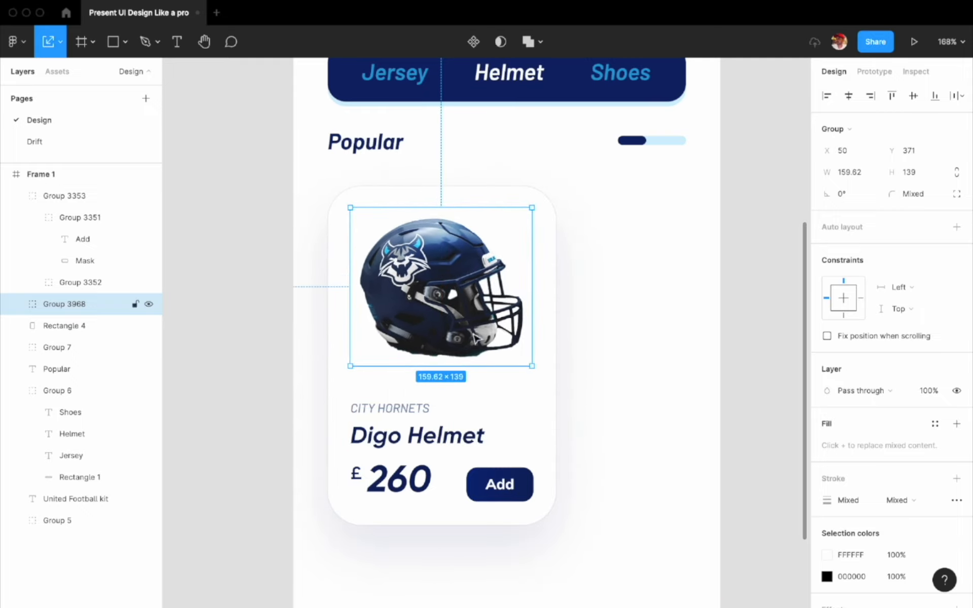
Step: Enlarge the helmet image to 162.38 × 141.41 and centre it horizontally in the card at Y 368
click(582, 329)
scroll(582, 328, down, 2)
click(511, 325)
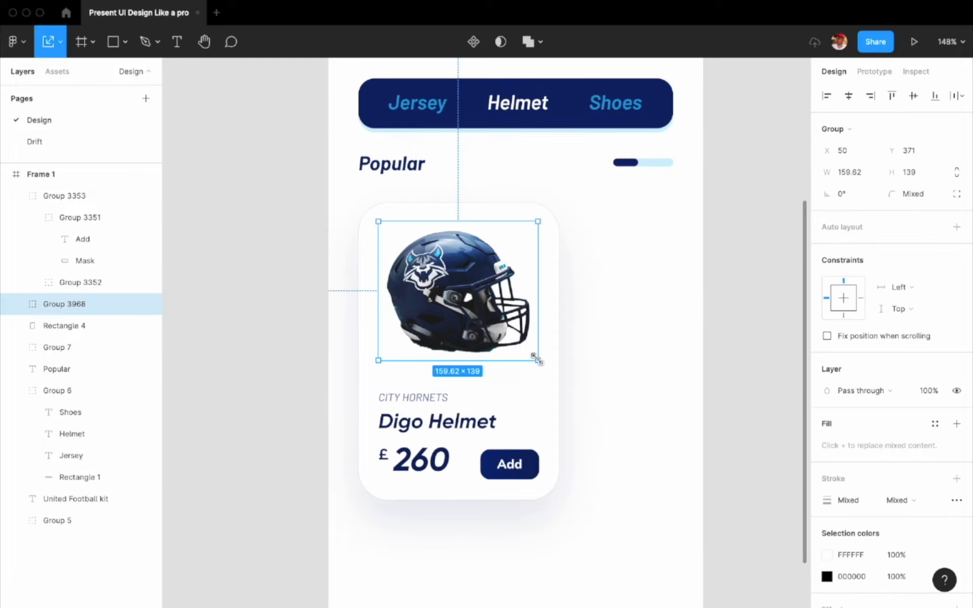
drag(537, 359, 539, 362)
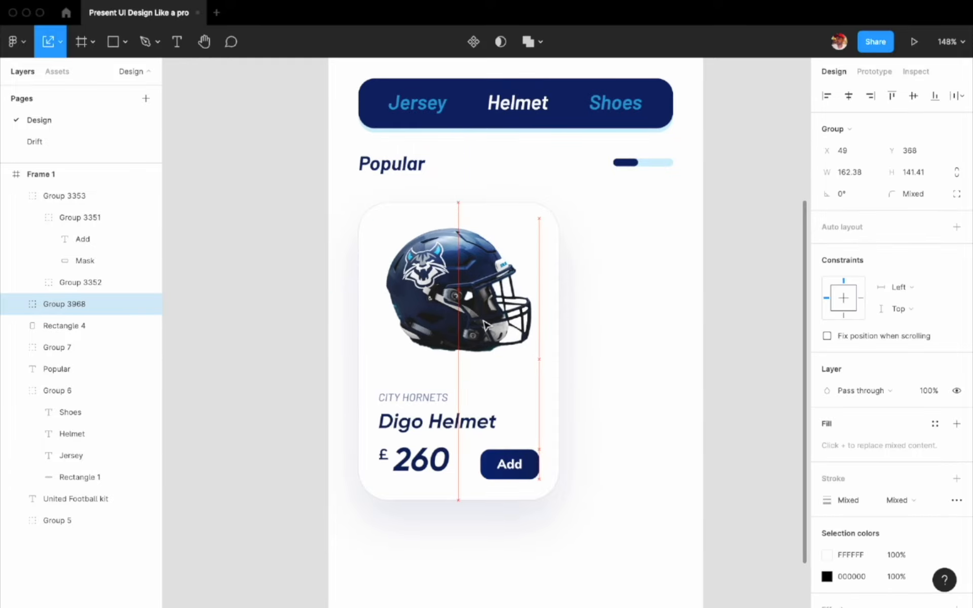
Step: Group all elements of the helmet card and place a duplicate beside it at X 250
drag(624, 495, 407, 242)
key(super+g)
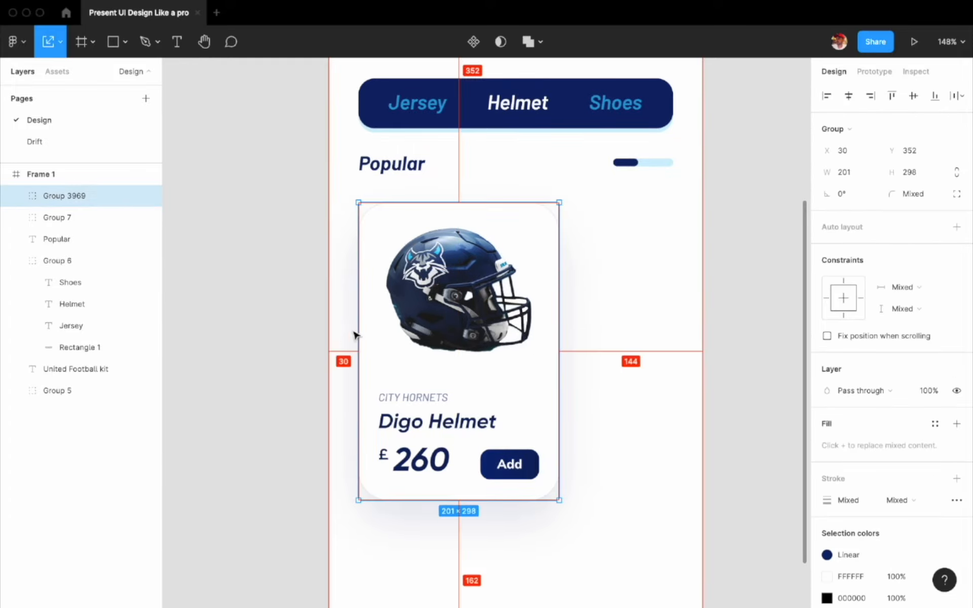
drag(398, 332, 465, 330)
key(shift+Right)
key(shift+Right)
key(shift+Right)
key(shift+Right)
key(shift+Right)
key(shift+Right)
key(shift+Right)
key(shift+Right)
key(shift+Right)
key(shift+Right)
key(shift+Right)
key(shift+Right)
key(shift+Right)
key(shift+Right)
key(shift+Right)
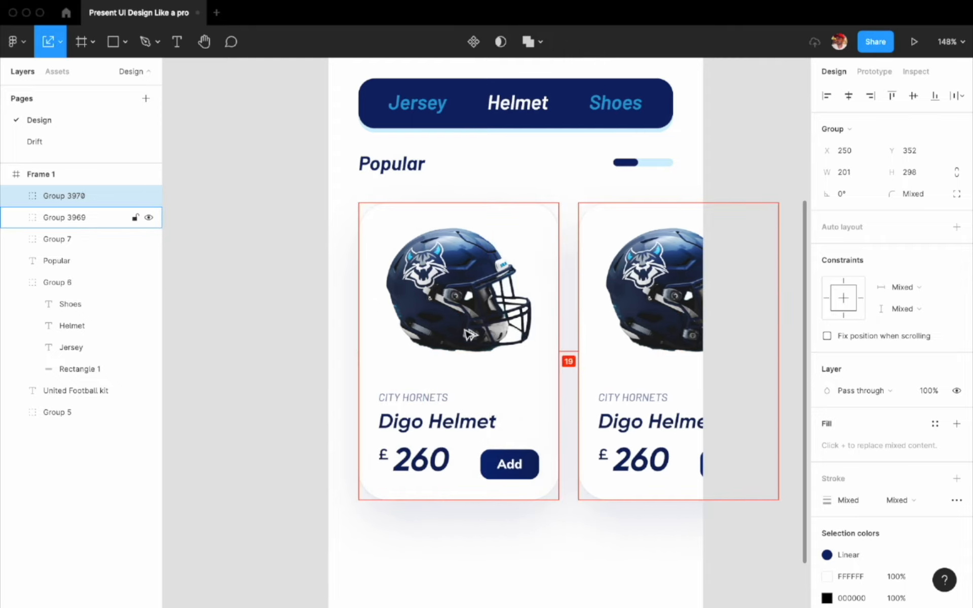
Step: Shift the duplicate card slightly left to narrow the gap between the two cards
key(Left)
key(Left)
key(Left)
key(Left)
key(Left)
key(Left)
key(Left)
key(Left)
key(Right)
key(Left)
key(Left)
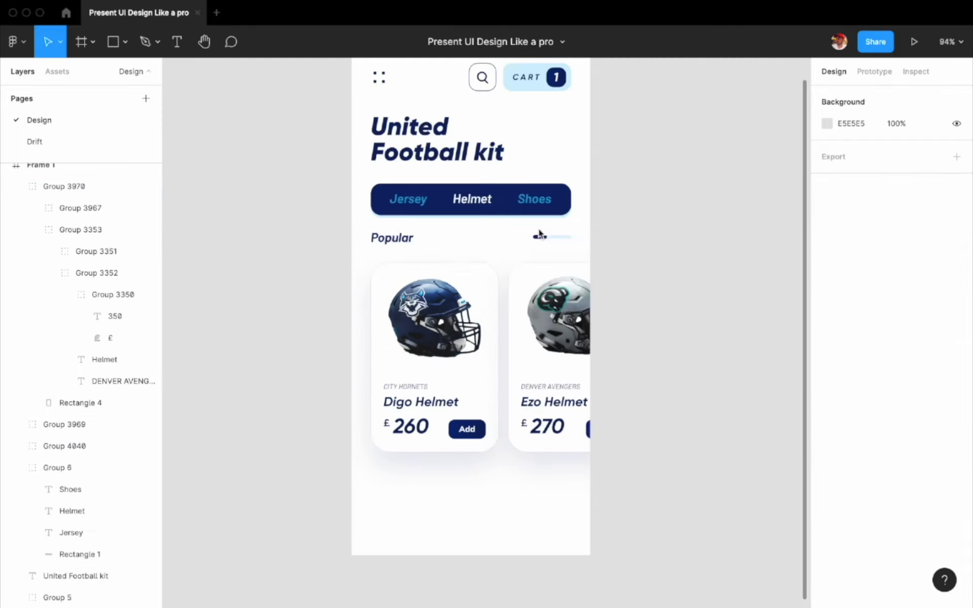
Step: Duplicate the Popular heading with its progress indicator and place the copy below the helmet cards at Y 682
click(538, 237)
drag(538, 238, 539, 481)
scroll(539, 481, up, 2)
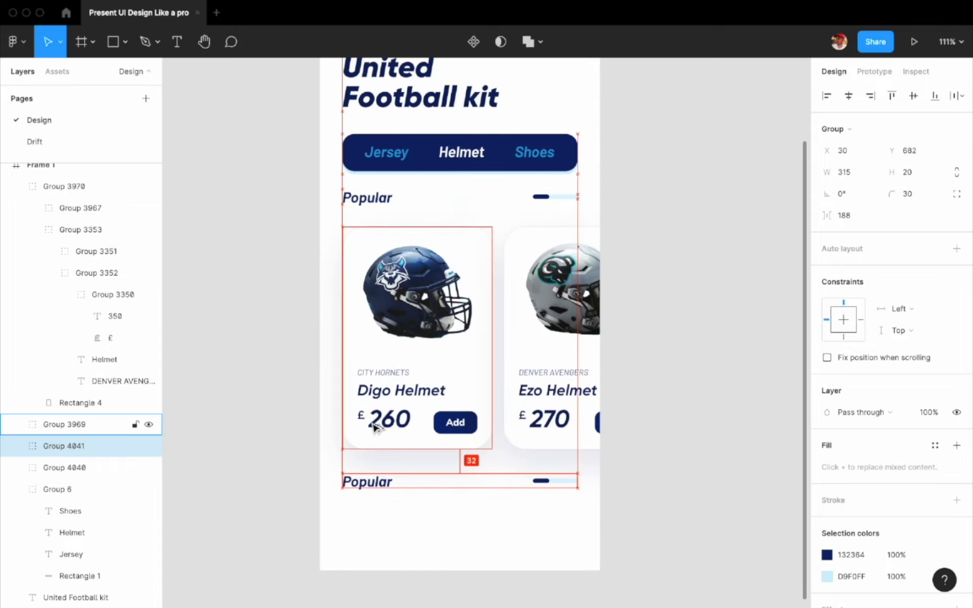
click(426, 561)
scroll(393, 471, up, 3)
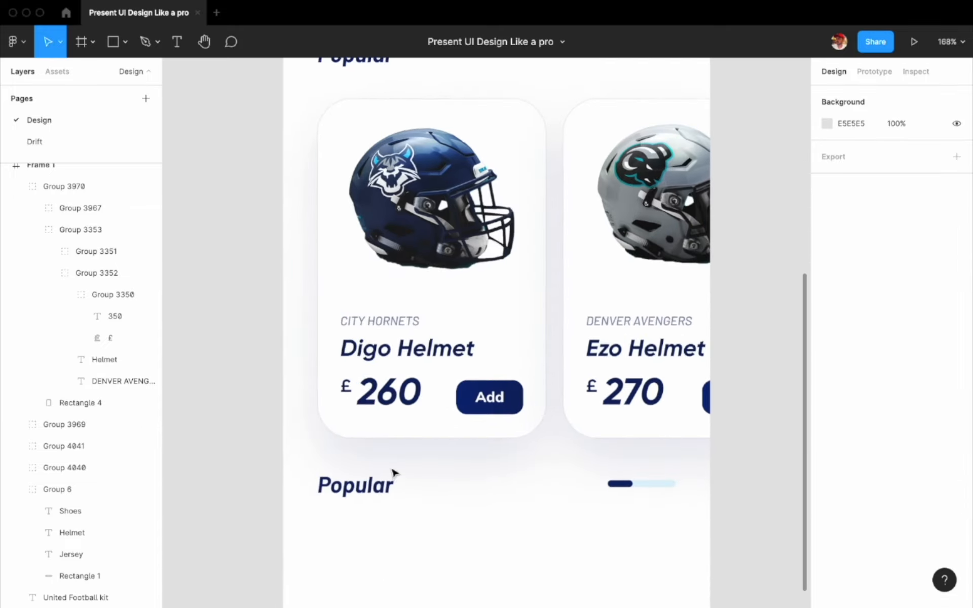
Step: Draw a 115 × 115 square under the second Popular heading at X 30, Y 724 with corner radius 20
scroll(393, 471, down, 5)
key(r)
click(291, 304)
mouse_move(294, 311)
mouse_down()
mouse_move(299, 303)
mouse_move(310, 316)
mouse_up()
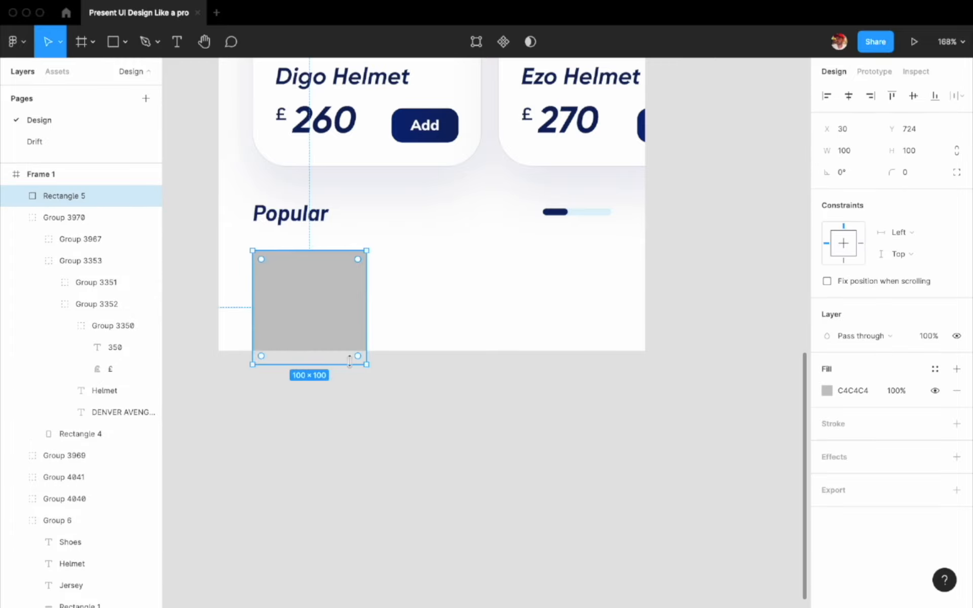
drag(357, 363, 366, 382)
drag(322, 332, 332, 333)
key(alt)
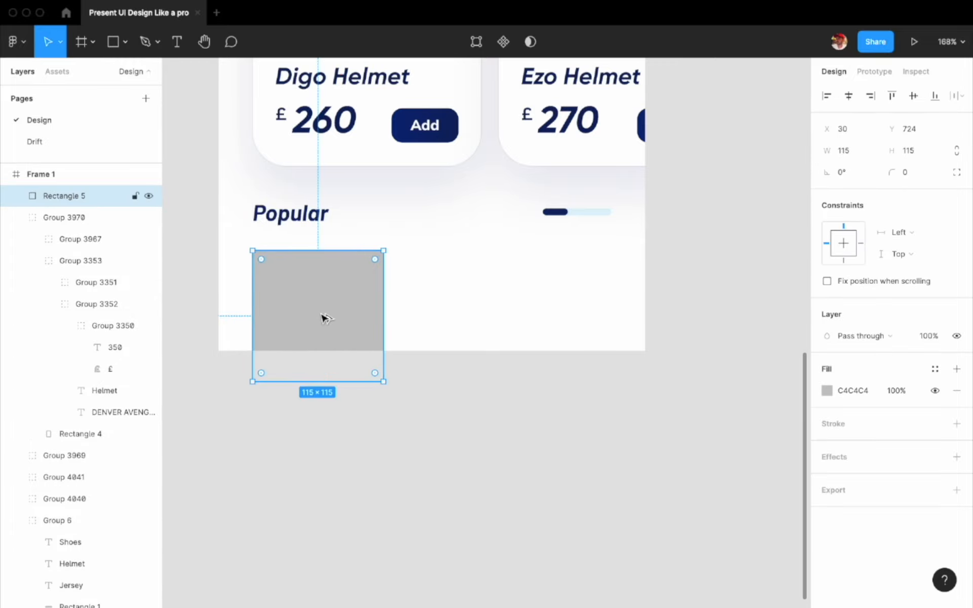
click(919, 175)
text(10)
key(Return)
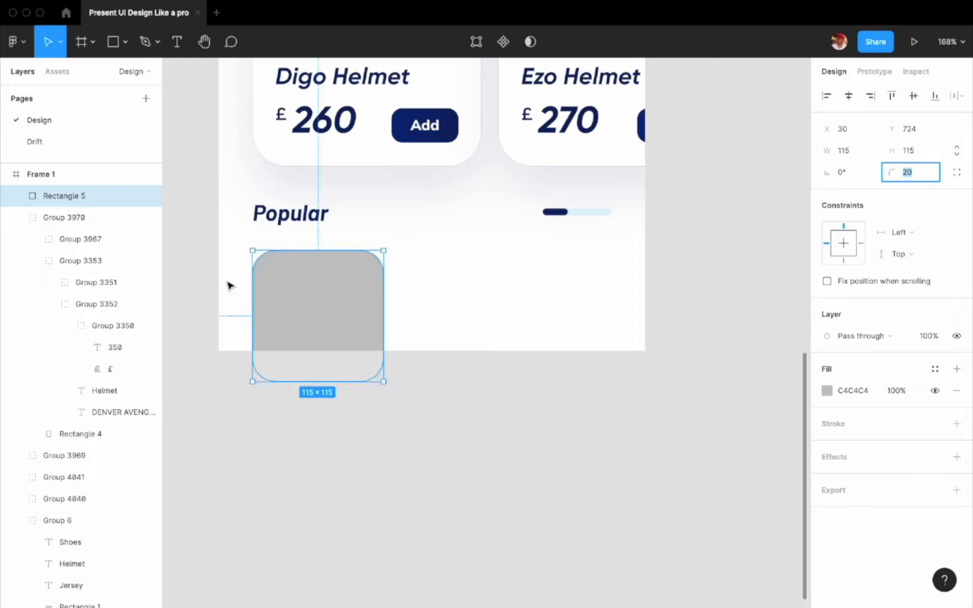
Step: Duplicate the rounded square twice along the row and set the spacing between the three squares to 14
drag(347, 288, 490, 288)
key(ctrl+d)
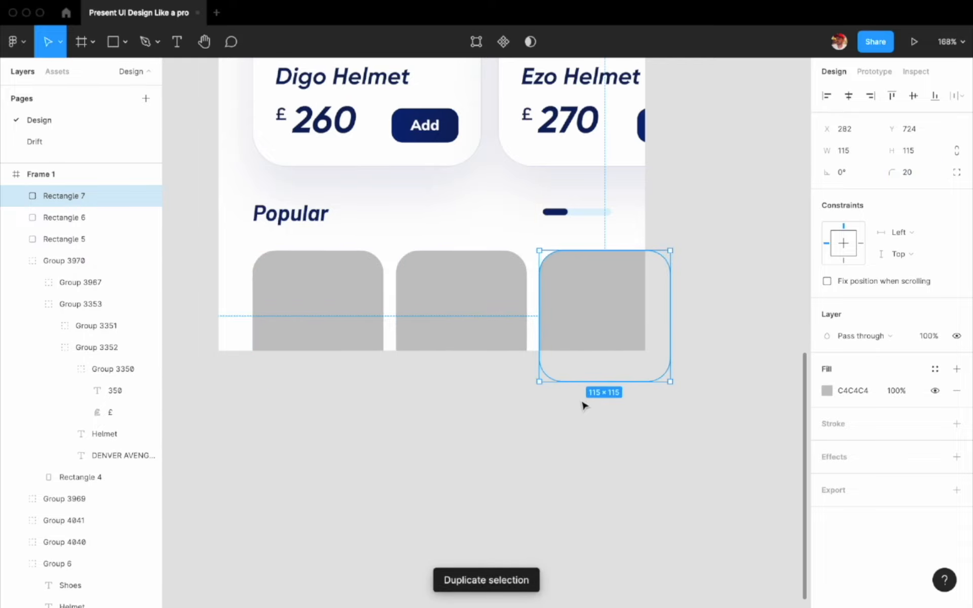
shift+click(485, 319)
shift+click(355, 316)
click(855, 195)
key(Up)
key(Up)
key(Up)
key(Up)
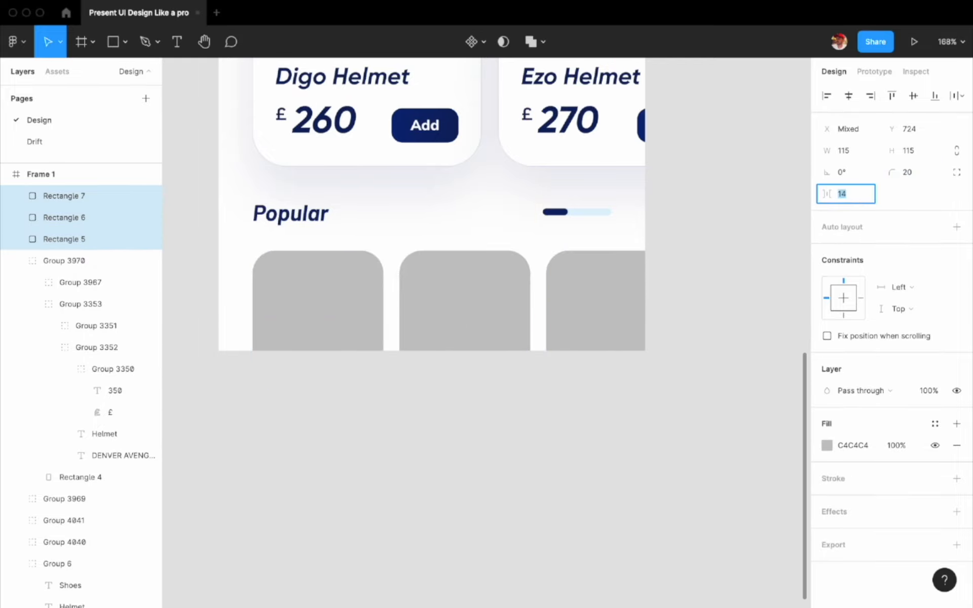
click(726, 209)
Step: Duplicate Frame 1 beside itself and delete everything in the copy except the menu dots and cart button
scroll(721, 208, up, 5)
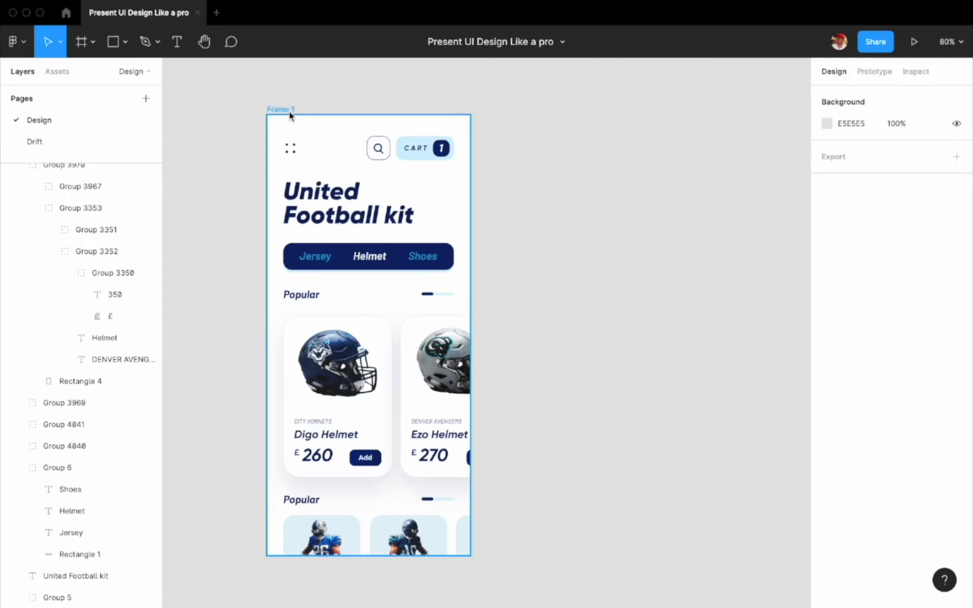
drag(337, 163, 568, 159)
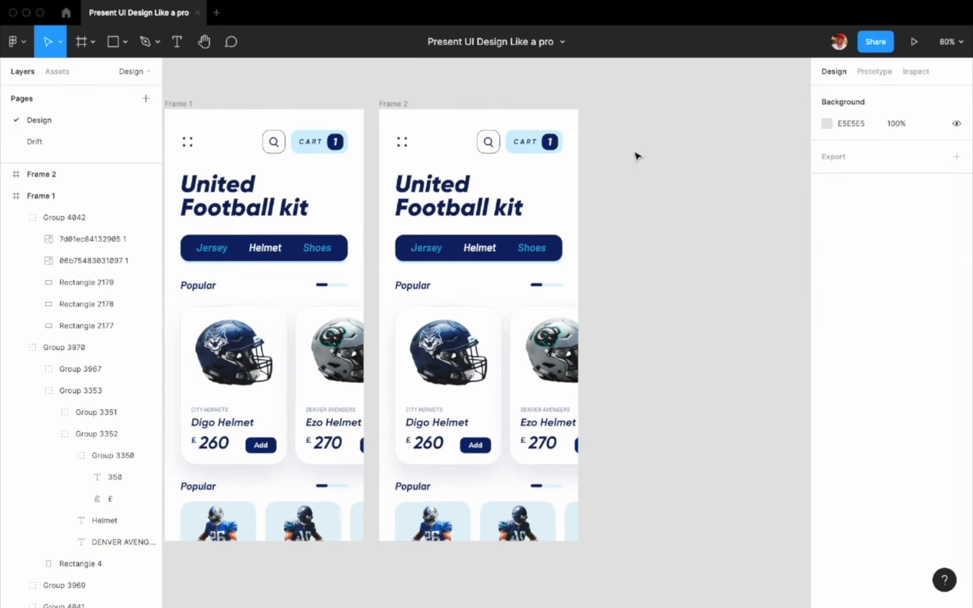
drag(641, 489, 436, 166)
key(BackSpace)
double_click(518, 149)
key(BackSpace)
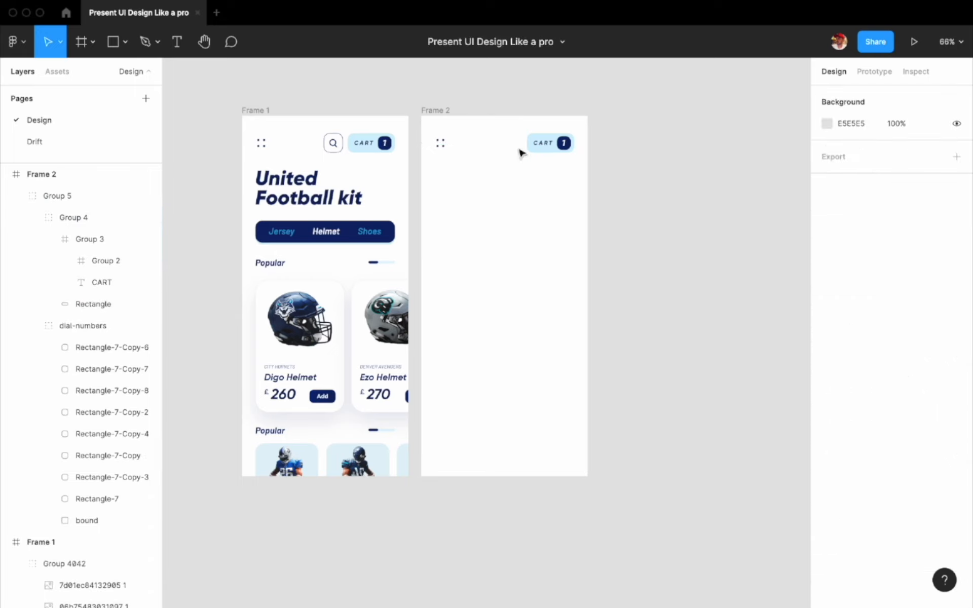
Step: Change Frame 2's fill to a linear gradient running diagonally from its upper-left to its lower-right corner
click(432, 111)
click(826, 412)
click(668, 255)
click(685, 269)
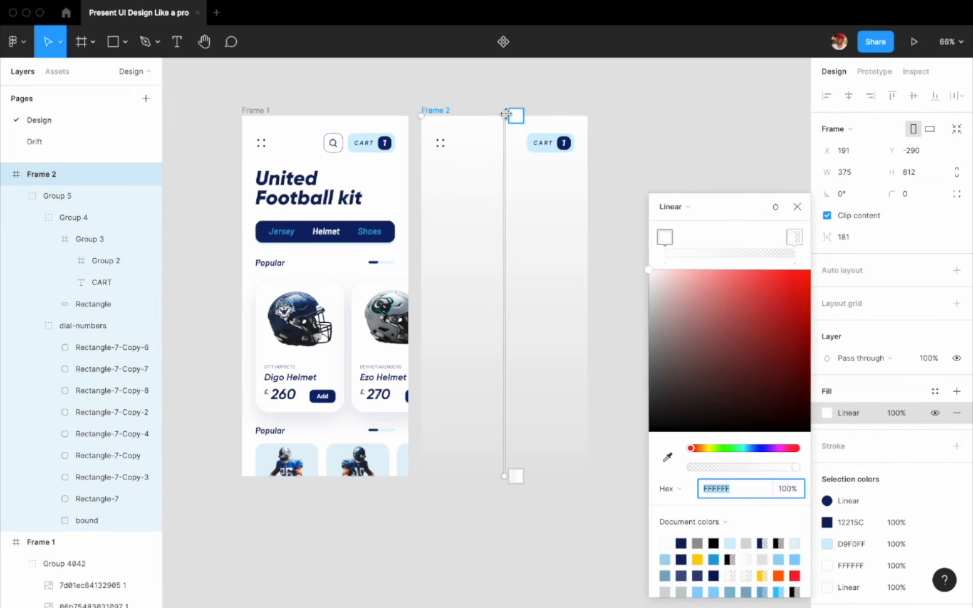
drag(504, 116, 428, 119)
drag(504, 476, 583, 476)
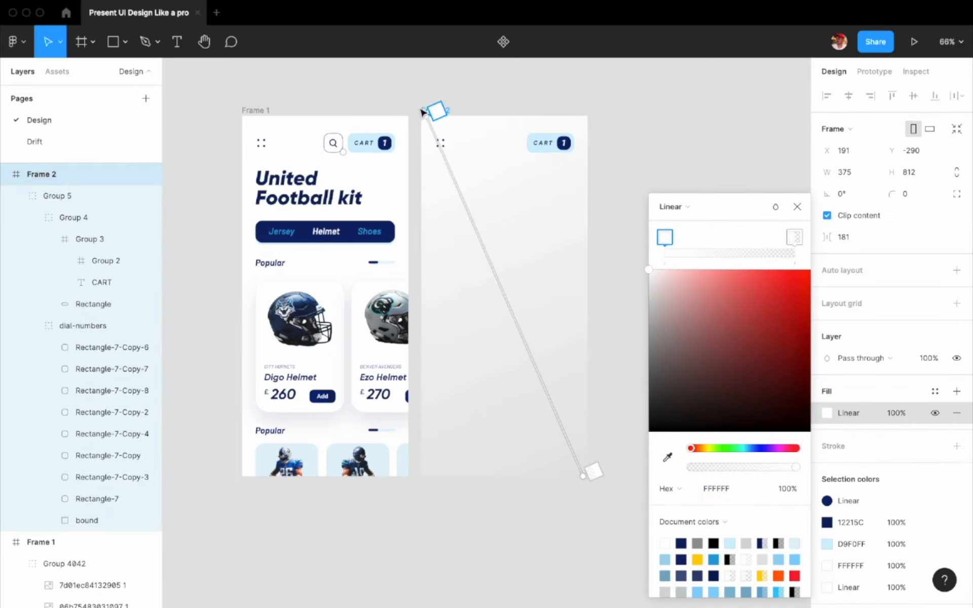
Step: Set the gradient's first stop to 465382 and its end stop to 0A1A56 at 100% opacity
click(716, 490)
text(465)
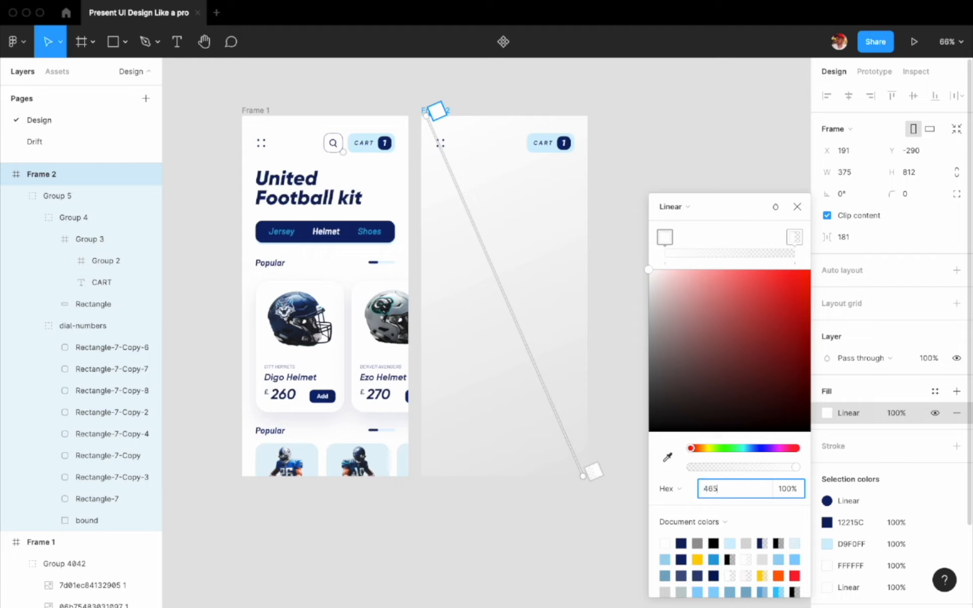
text(382)
key(Return)
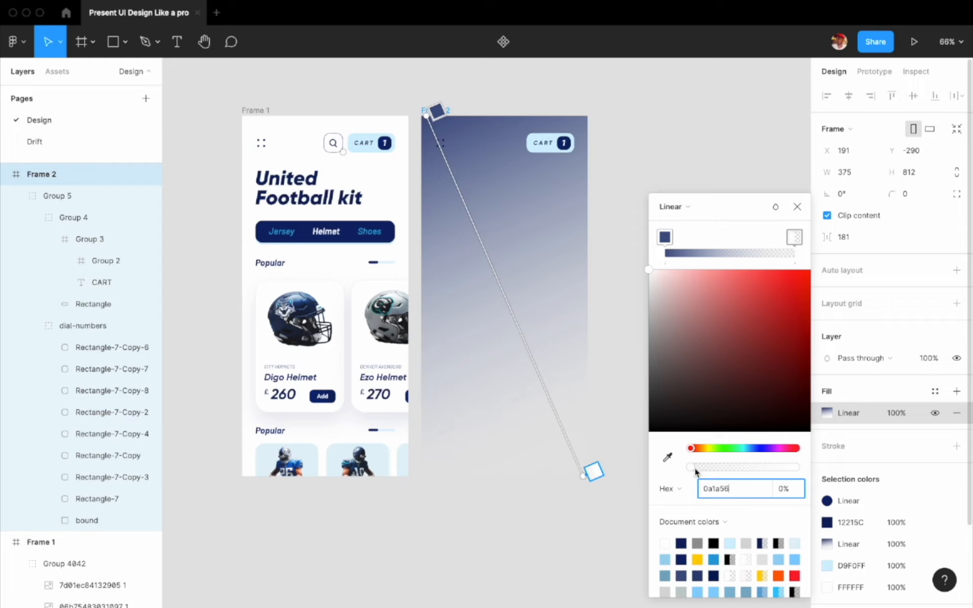
drag(695, 469, 796, 466)
Step: Reposition both gradient handles beyond Frame 2 so the blend runs at a steep, nearly vertical angle
drag(430, 116, 385, 181)
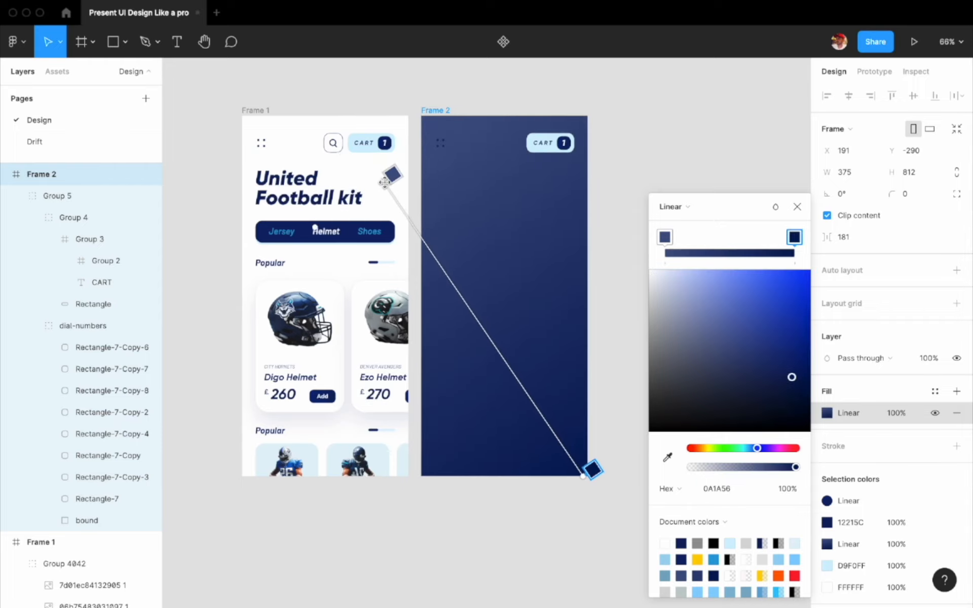
drag(581, 474, 451, 523)
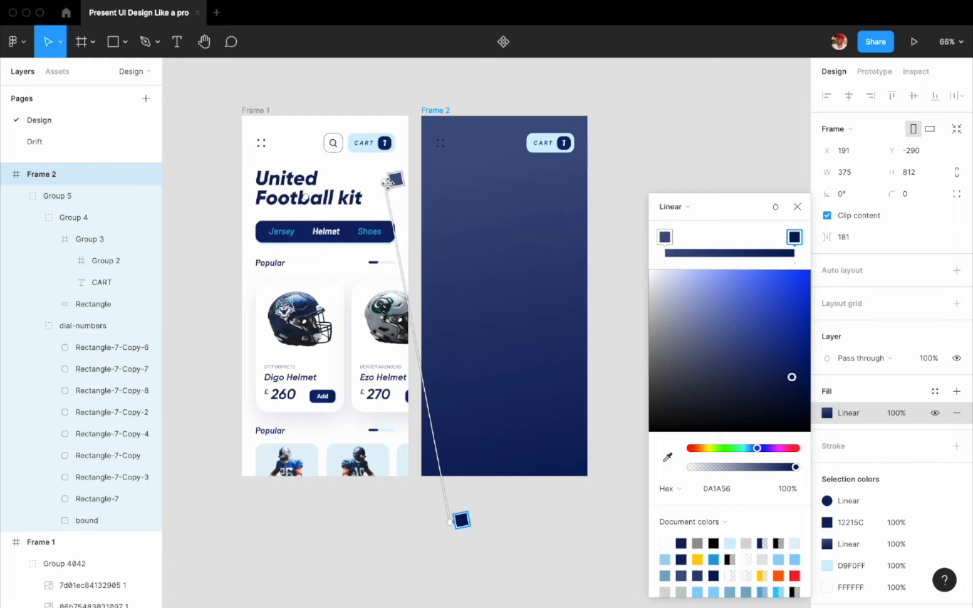
drag(388, 182, 383, 203)
drag(451, 525, 439, 525)
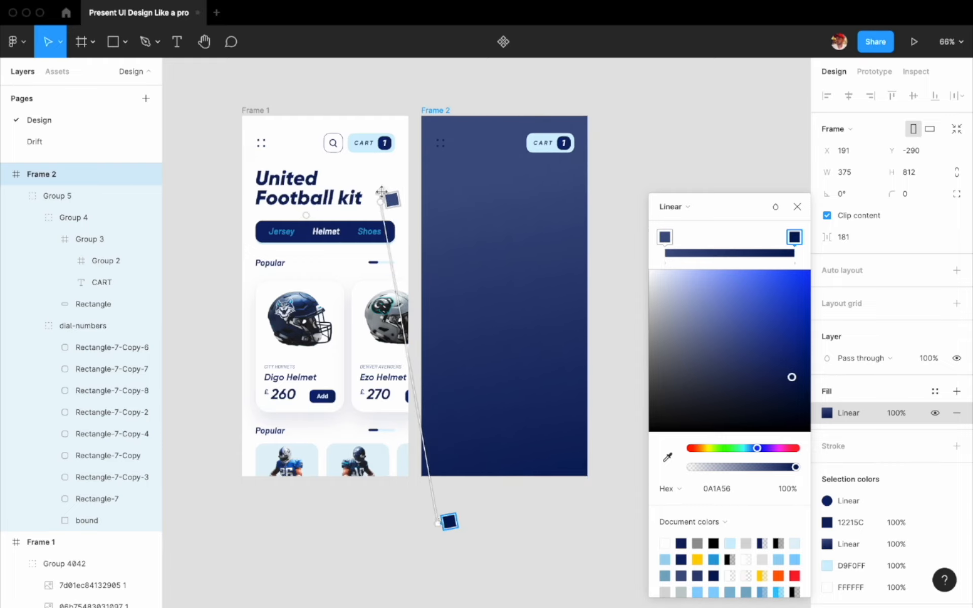
drag(382, 191, 375, 192)
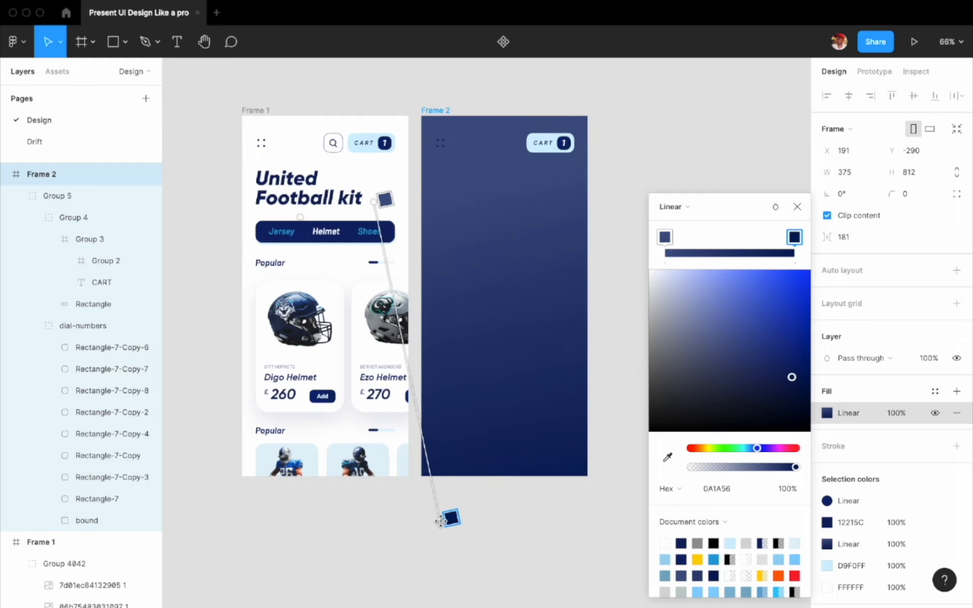
click(797, 206)
Step: Ungroup the header in Frame 2 and remove the menu dots
right_click(443, 146)
click(494, 346)
click(701, 259)
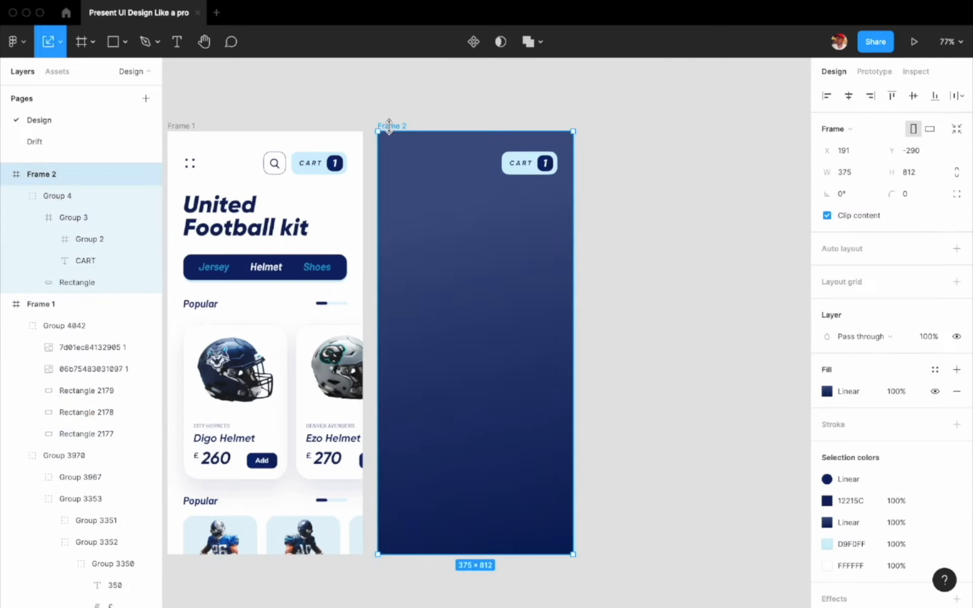
Step: Paste the back arrow and the Digo Helmet logo-title group into Frame 2, scaling the title group to 266 × 87
key(super+v)
shift+click(538, 179)
key(super+v)
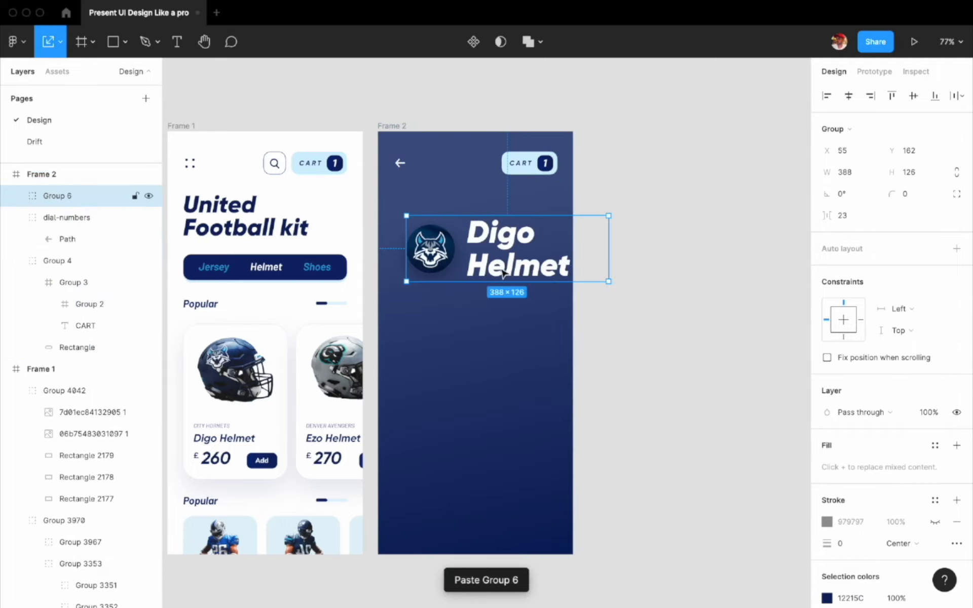
drag(611, 276, 547, 259)
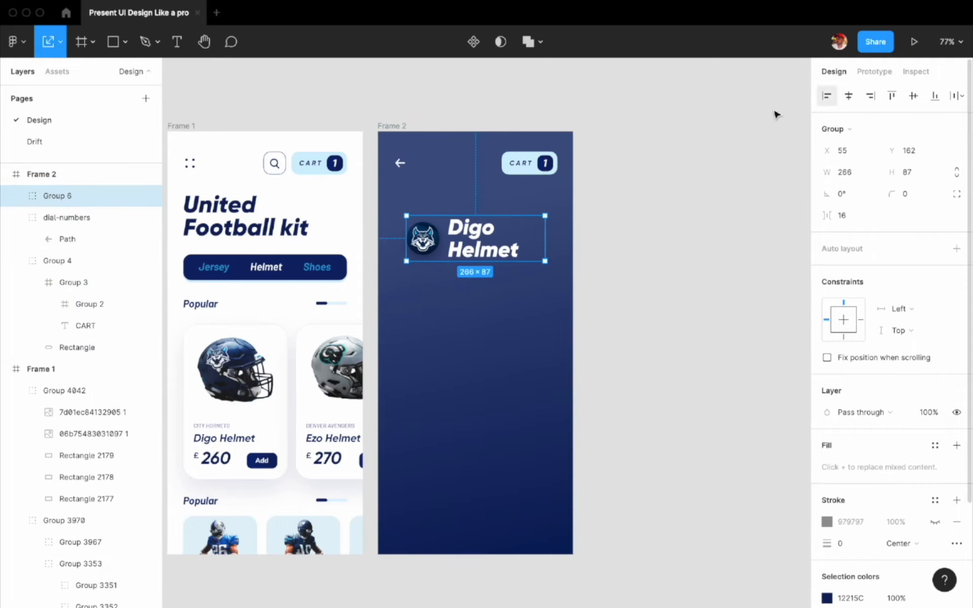
Step: Paste the running player image into Frame 2 and scale it down to 698.6 × 668.34
key(super+v)
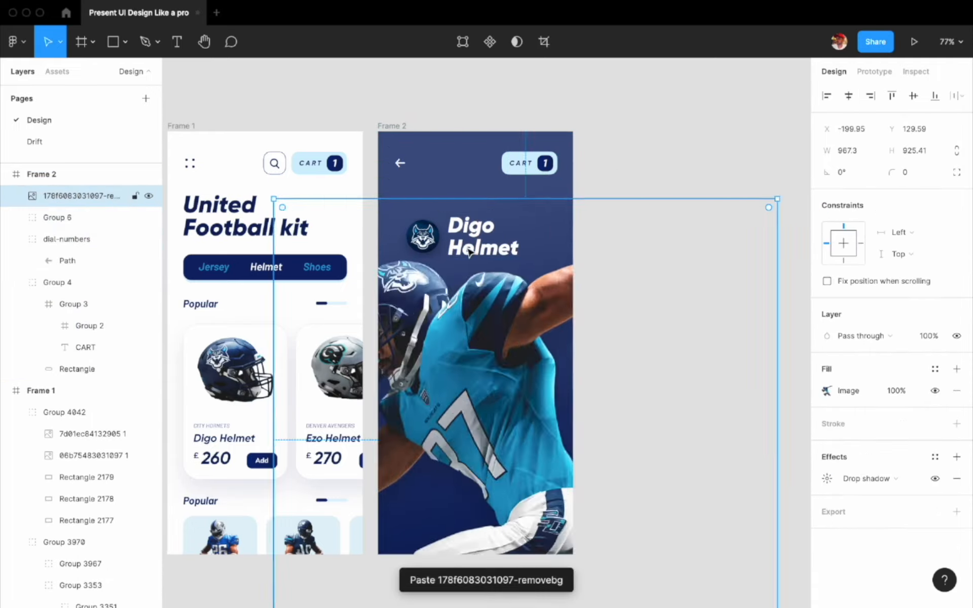
scroll(630, 482, down, 3)
key(k)
drag(633, 482, 593, 443)
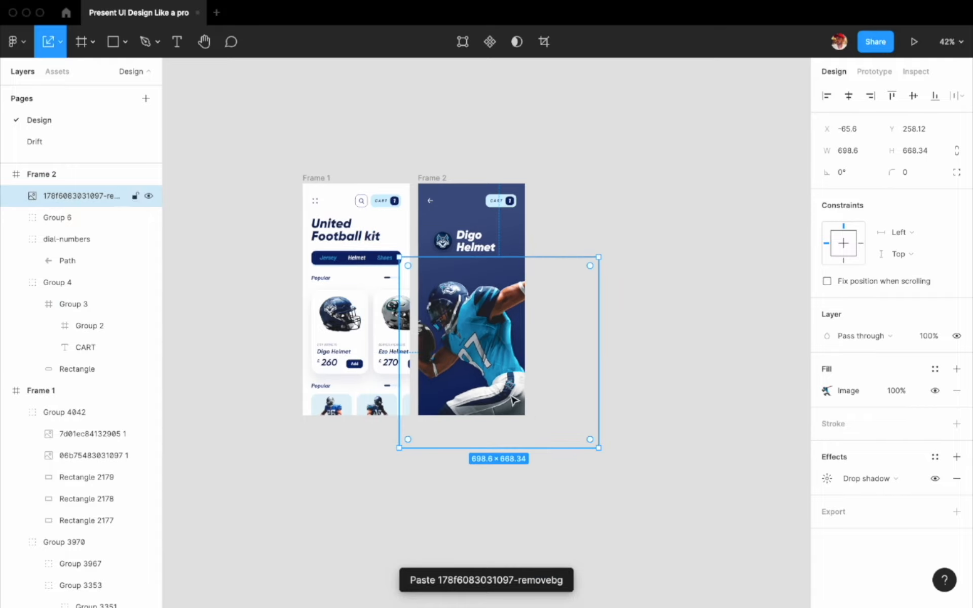
Step: Enlarge the player image to 754.6 × 721.92 and move it over the title to X -124, Y 99
scroll(504, 289, up, 3)
scroll(502, 285, down, 1)
drag(644, 376, 677, 408)
drag(461, 225, 480, 244)
drag(681, 421, 660, 426)
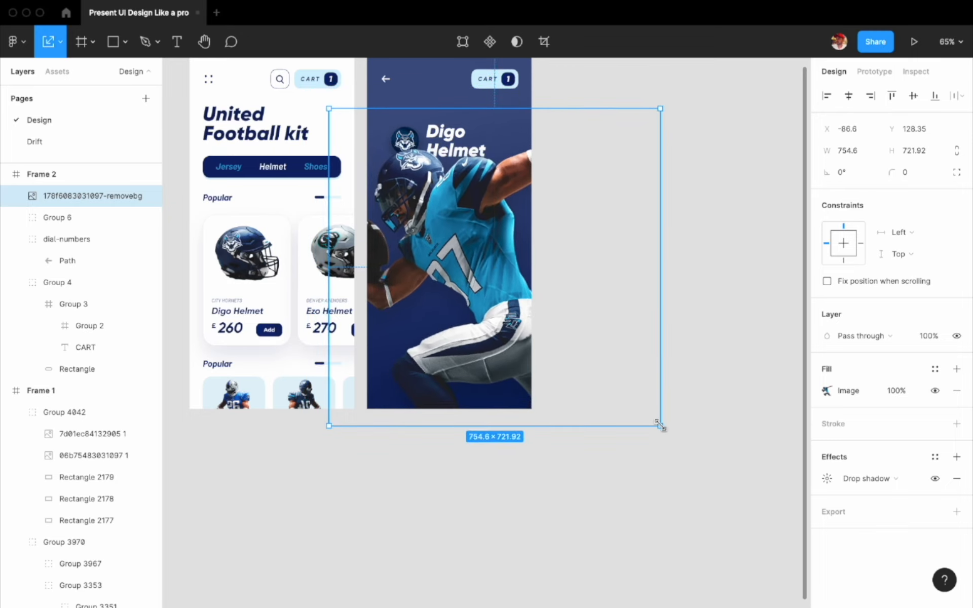
drag(543, 333, 518, 326)
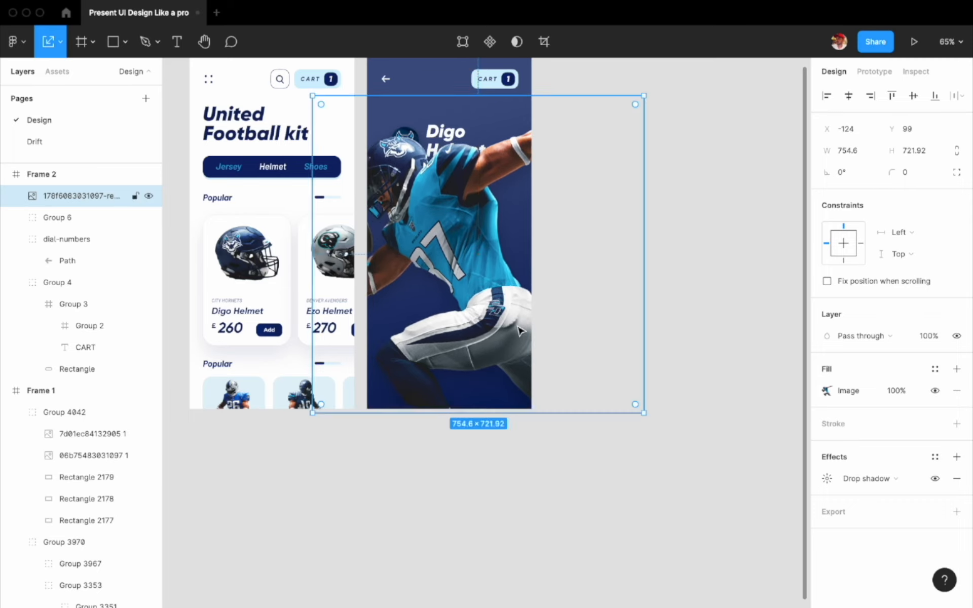
Step: Nudge the Digo Helmet title group and the player image slightly upward
click(109, 216)
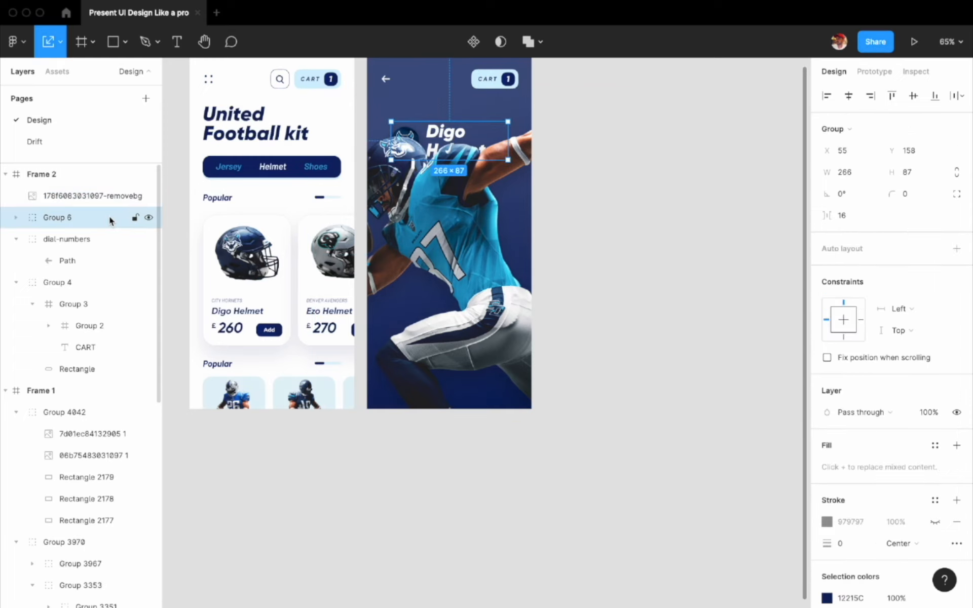
click(521, 182)
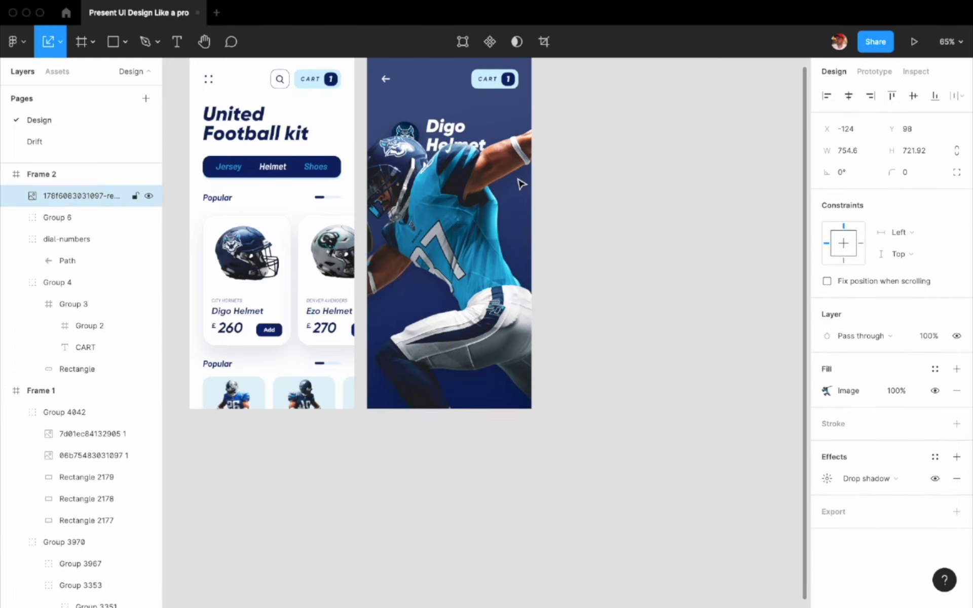
key(Up)
key(Up)
key(Up)
key(Up)
key(Up)
click(567, 430)
scroll(567, 434, up, 3)
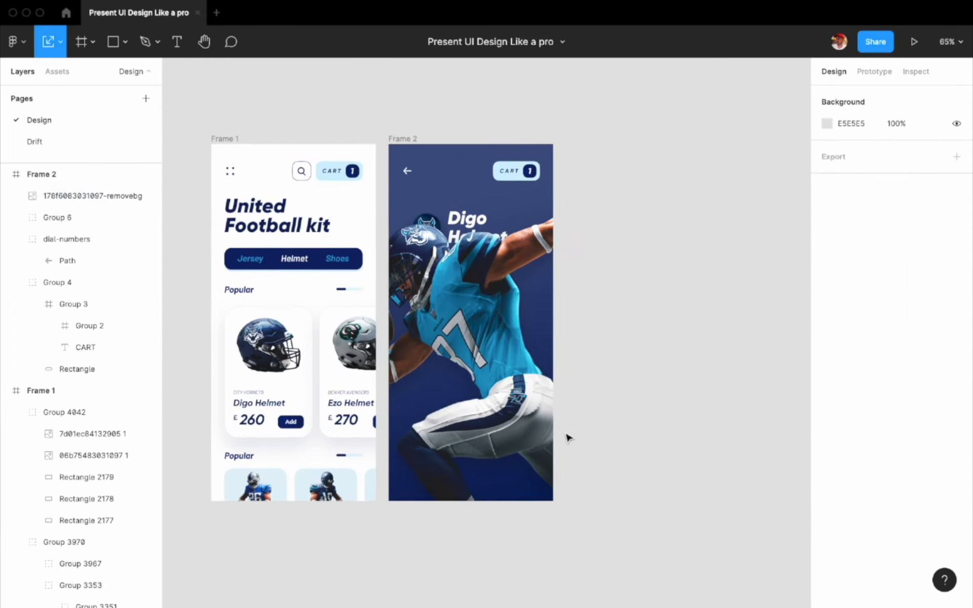
Step: Draw a 315 × 239 rectangle over the player's legs, centred horizontally in Frame 2 at X 30, Y 543
key(v)
scroll(500, 429, up, 3)
key(r)
click(465, 424)
drag(492, 432, 547, 433)
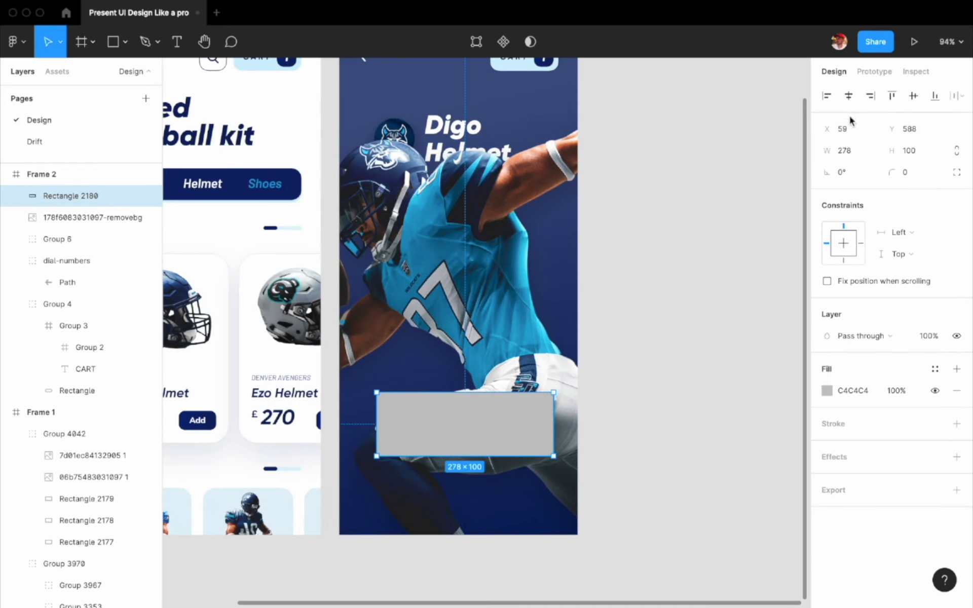
text(315)
key(Return)
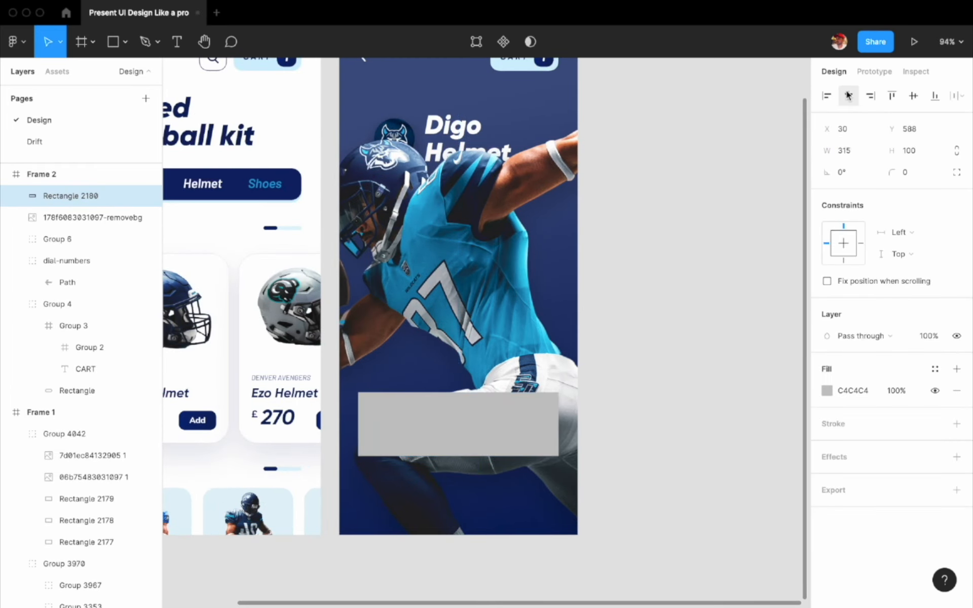
drag(459, 456, 484, 539)
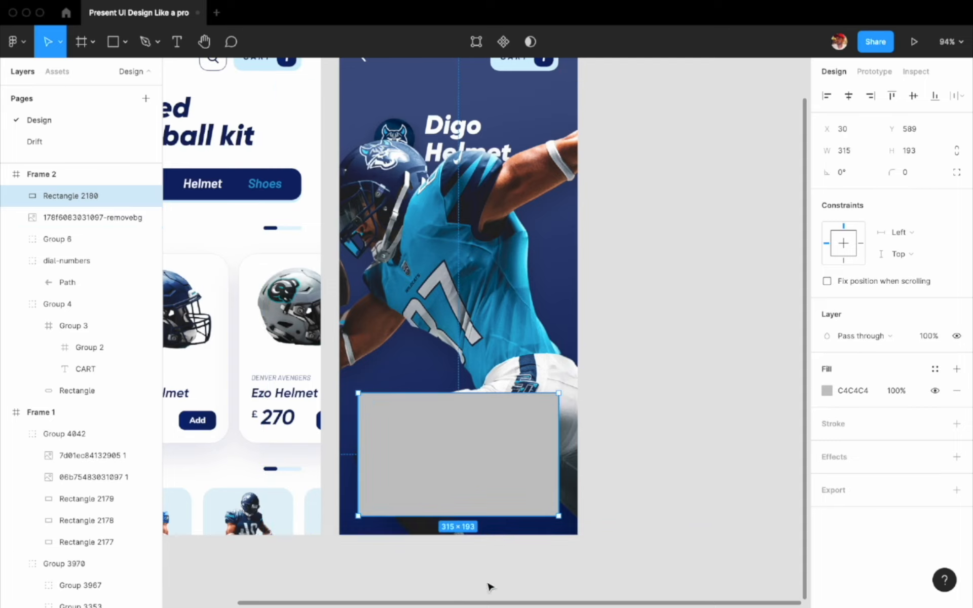
drag(463, 395, 463, 364)
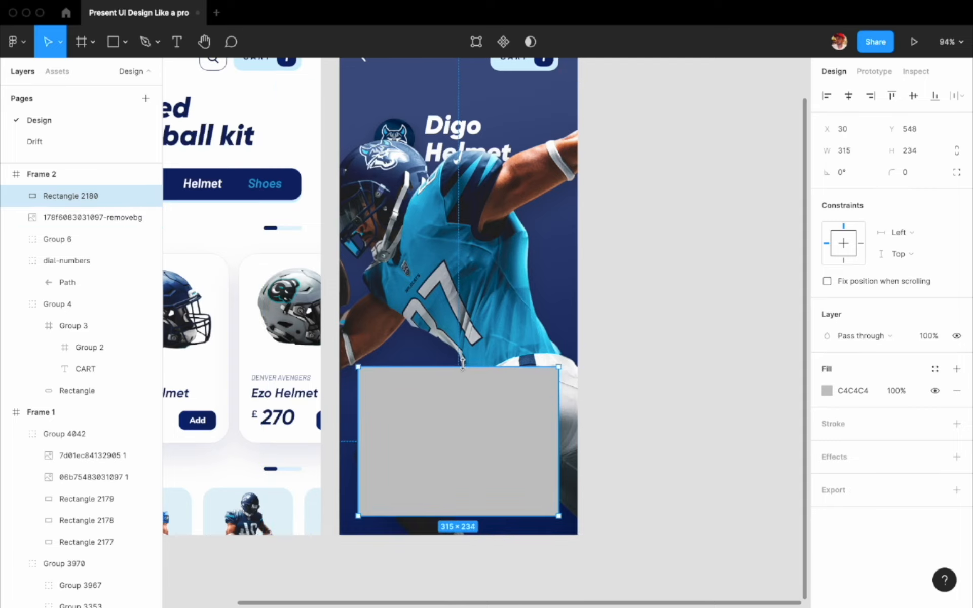
Step: Give the rectangle a corner radius of 30 and a white FFFFFF fill
click(928, 174)
text(30)
key(Return)
click(853, 390)
text(f)
click(715, 373)
scroll(715, 374, down, 1)
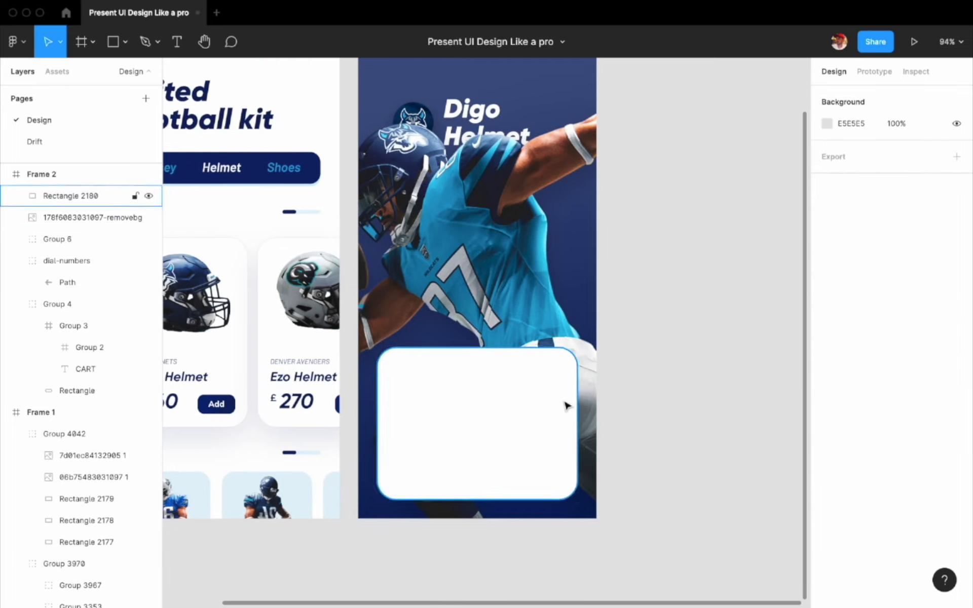
click(565, 406)
click(640, 309)
click(550, 370)
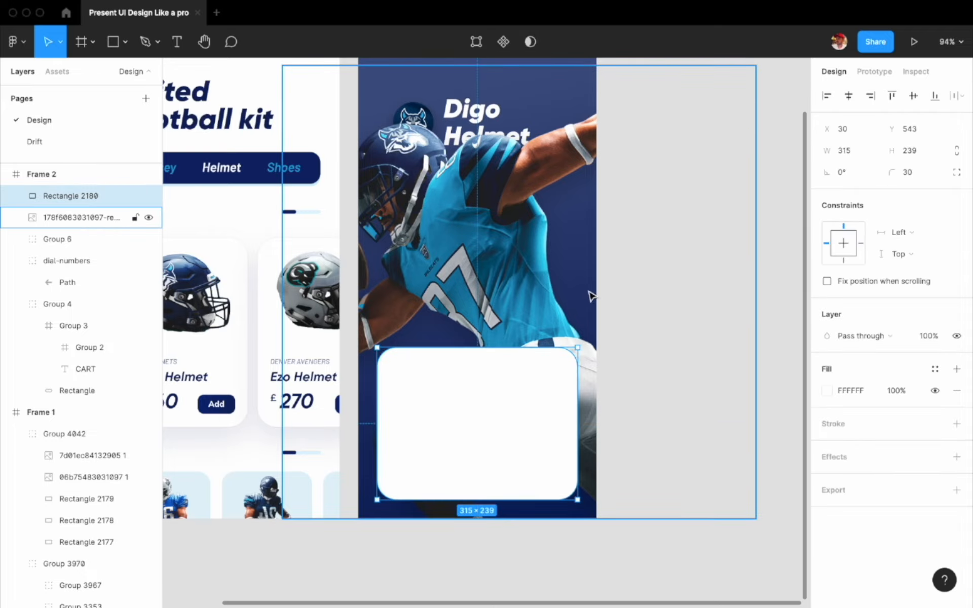
click(630, 286)
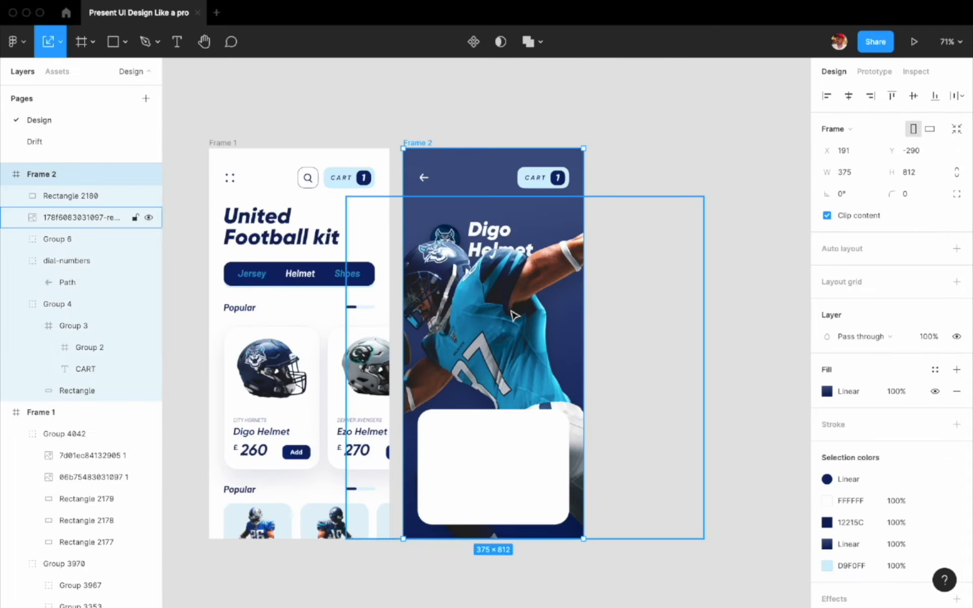
Step: Paste the Digo Helmet details group, with thumbnail, description and red heart, onto the white card in Frame 2
scroll(512, 314, up, 5)
scroll(515, 306, down, 5)
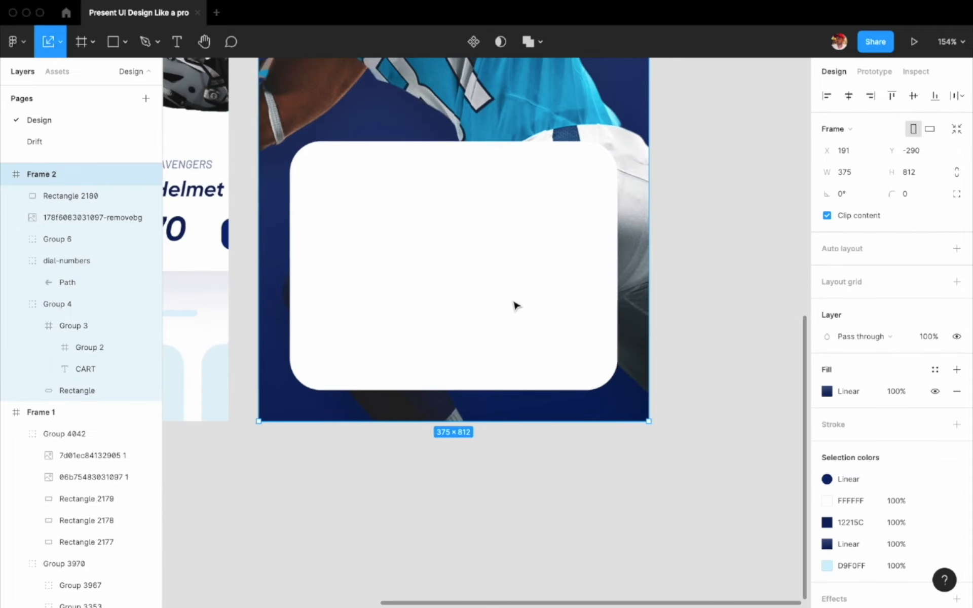
scroll(515, 307, up, 2)
key(super+v)
click(721, 245)
scroll(721, 245, down, 2)
scroll(718, 243, up, 1)
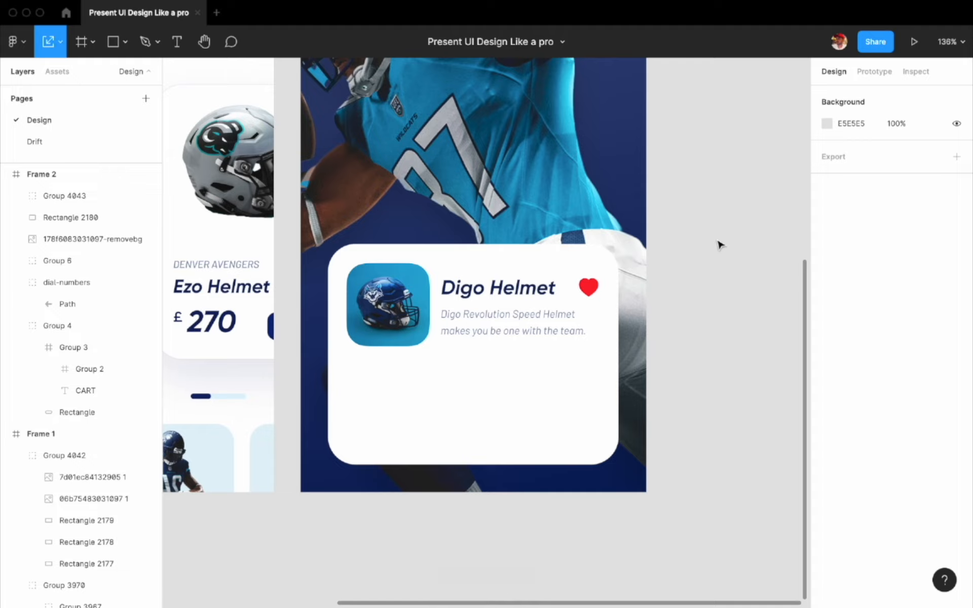
Step: Paste the £260 USD price and star rating group, plus the bag and BUY NOW buttons group, onto the white card
scroll(719, 244, down, 2)
click(64, 178)
key(ctrl+v)
click(403, 527)
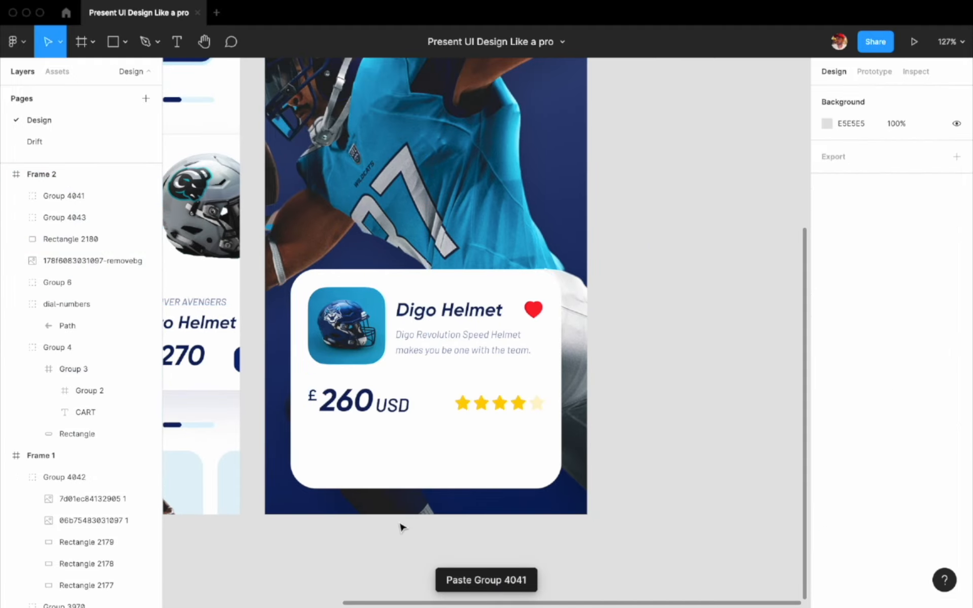
scroll(403, 527, down, 3)
key(ctrl+v)
click(650, 369)
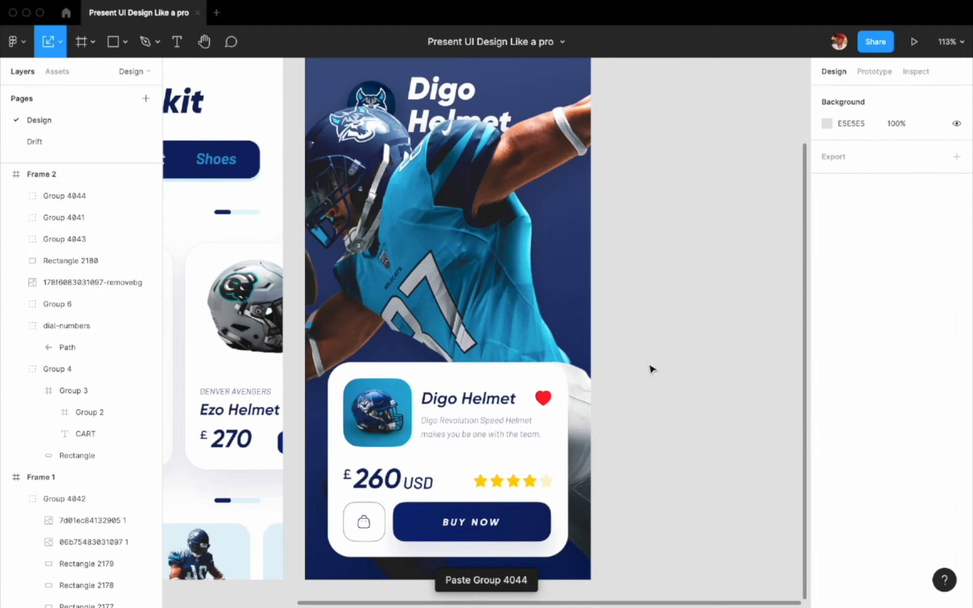
key(shift+1)
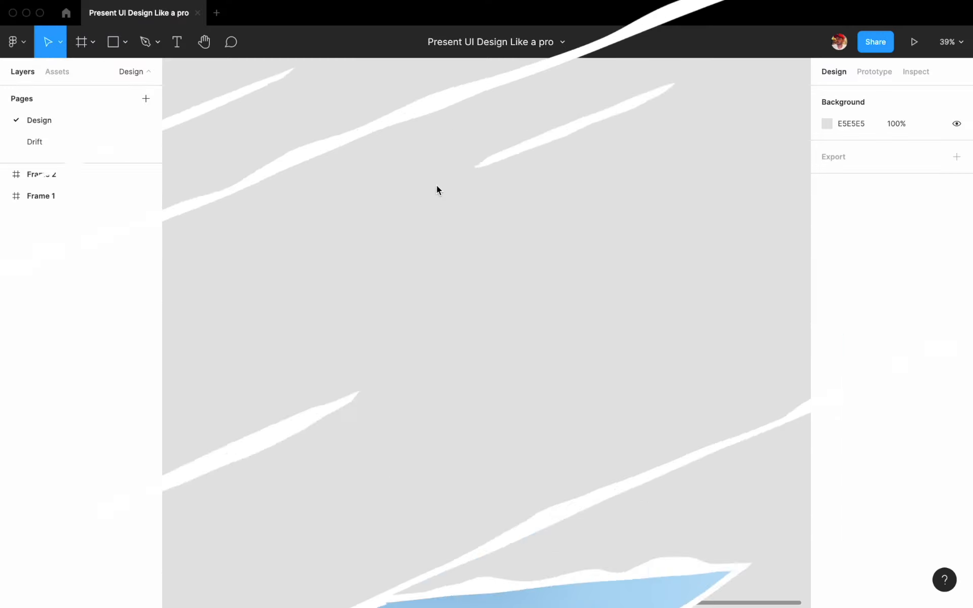
Step: Create a 1600 × 1200 presentation frame on the empty canvas beside the two app screens
key(f)
click(381, 247)
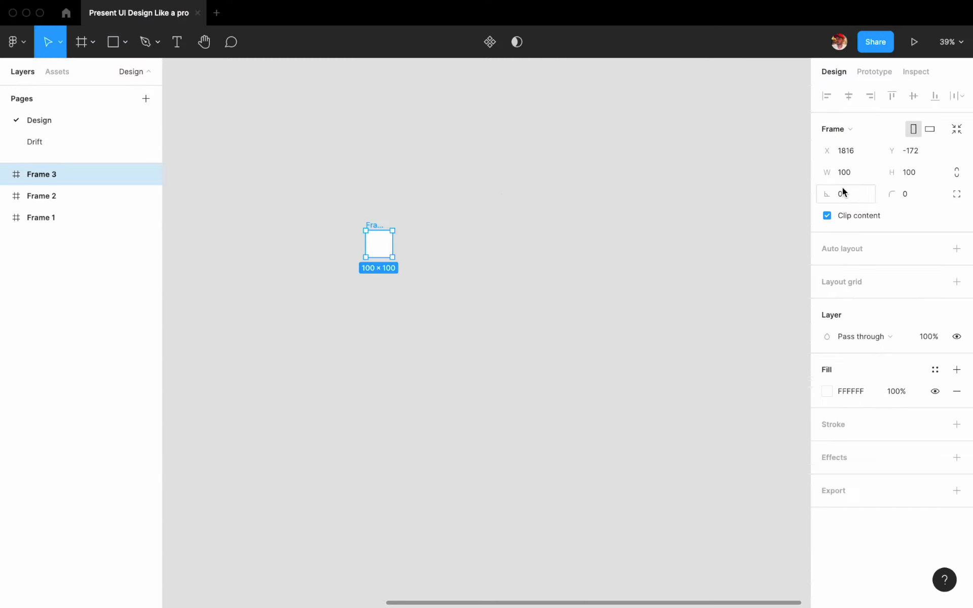
click(848, 181)
text(16)
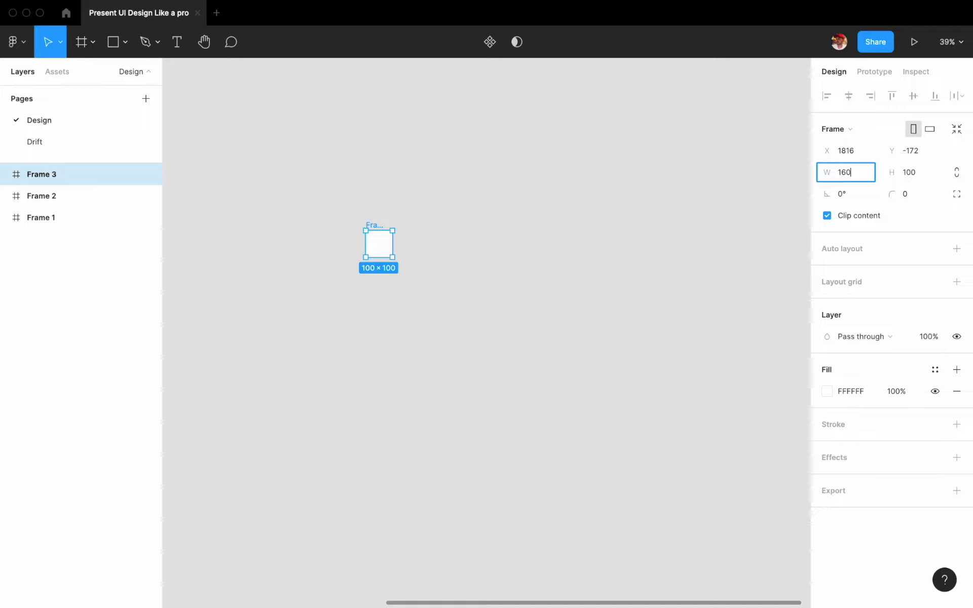
click(915, 175)
text(1200)
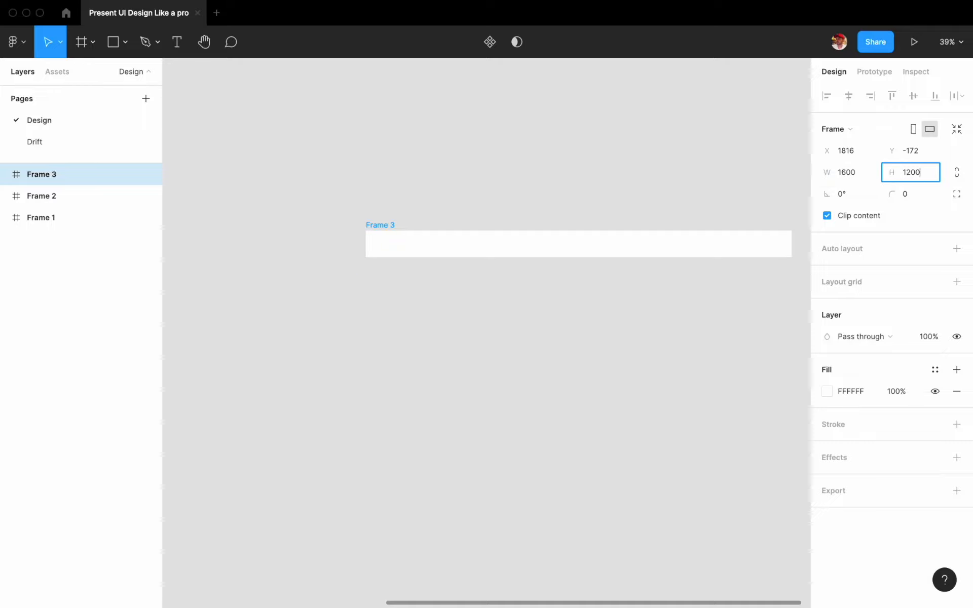
click(681, 201)
drag(617, 326, 538, 294)
click(565, 172)
key(Escape)
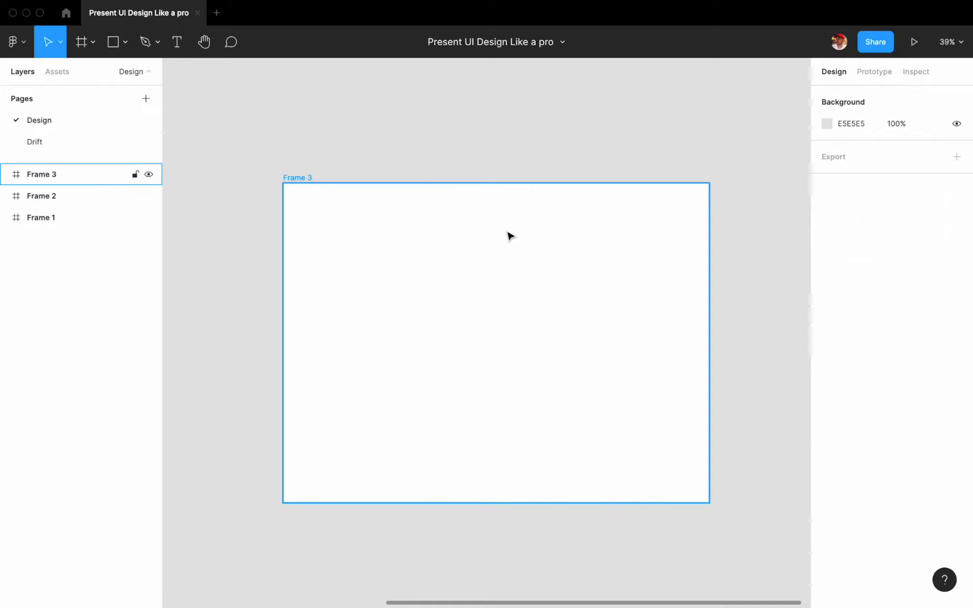
Step: Give the empty presentation frame a solid light blue fill
click(507, 232)
click(863, 393)
text(A4CEF6)
click(767, 274)
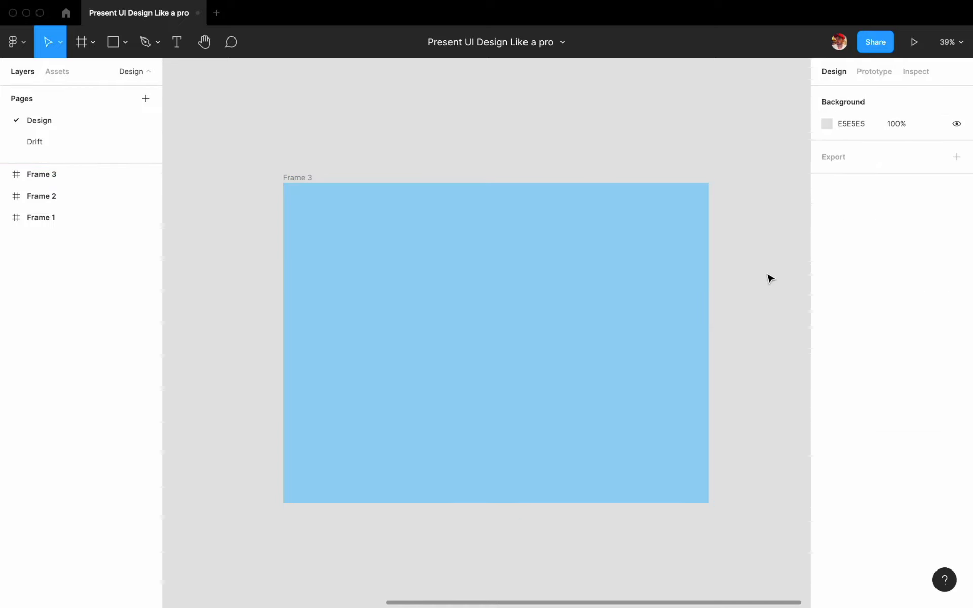
Step: Place copies of Frame 1 and Frame 2 side by side inside the blue presentation frame at Y 194
scroll(581, 140, down, 3)
scroll(578, 137, left, 5)
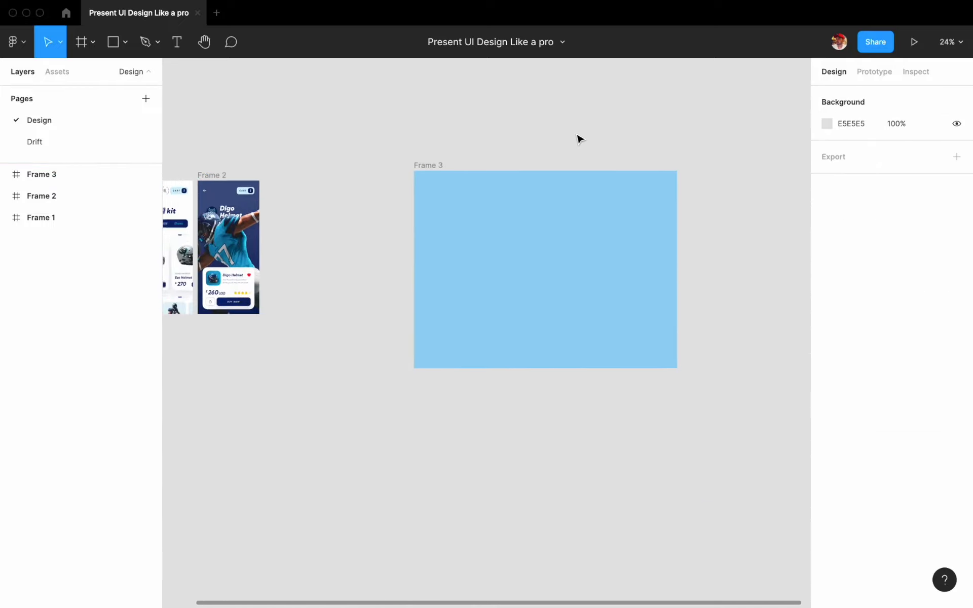
click(293, 192)
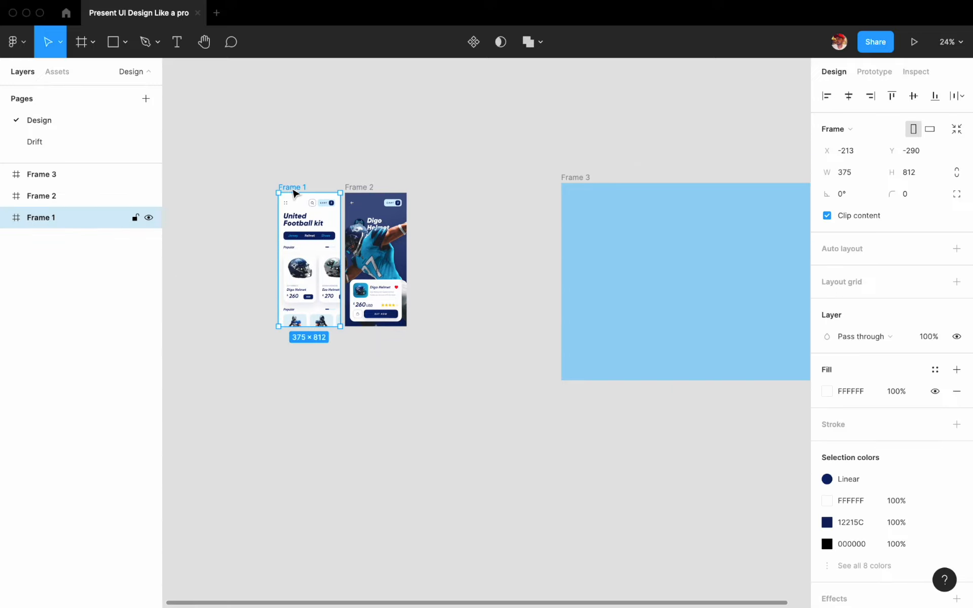
click(369, 191)
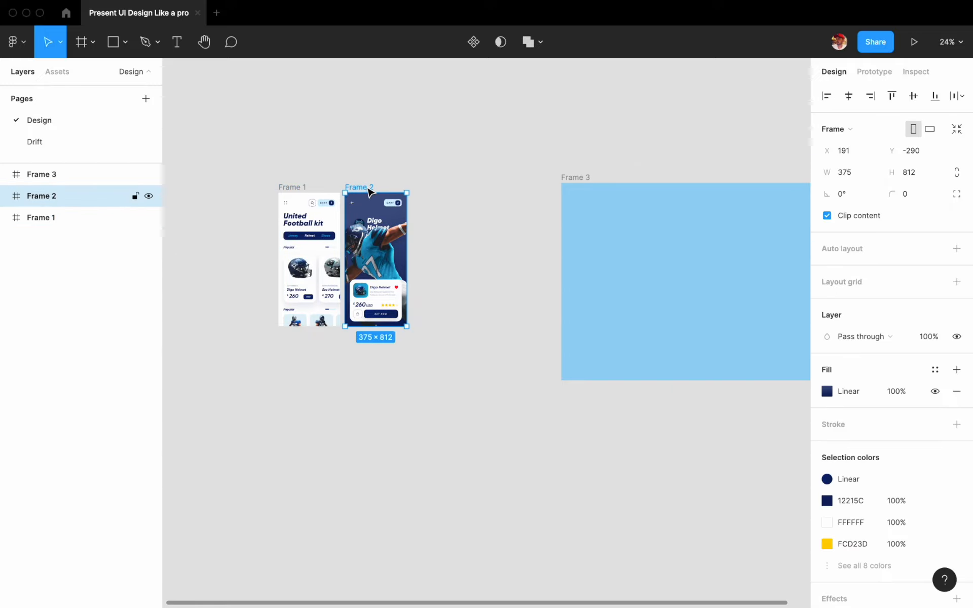
click(329, 181)
scroll(329, 181, right, 5)
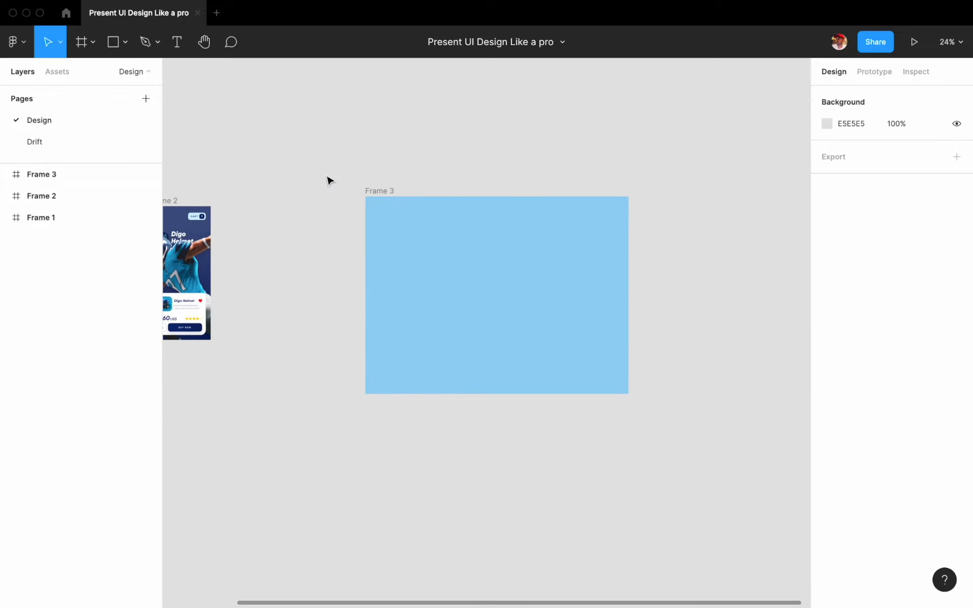
scroll(329, 181, left, 5)
click(319, 195)
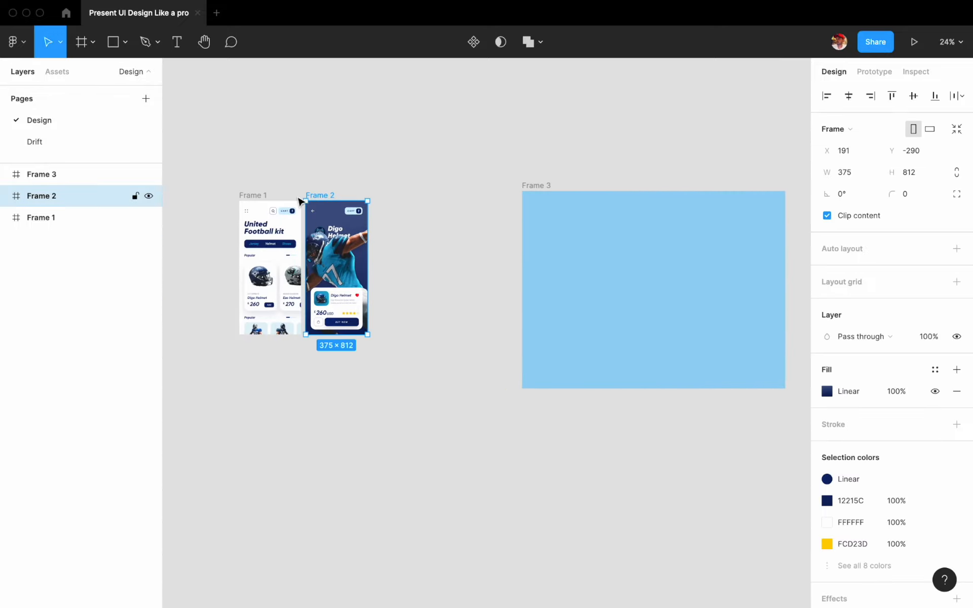
shift+click(253, 196)
drag(276, 239, 653, 261)
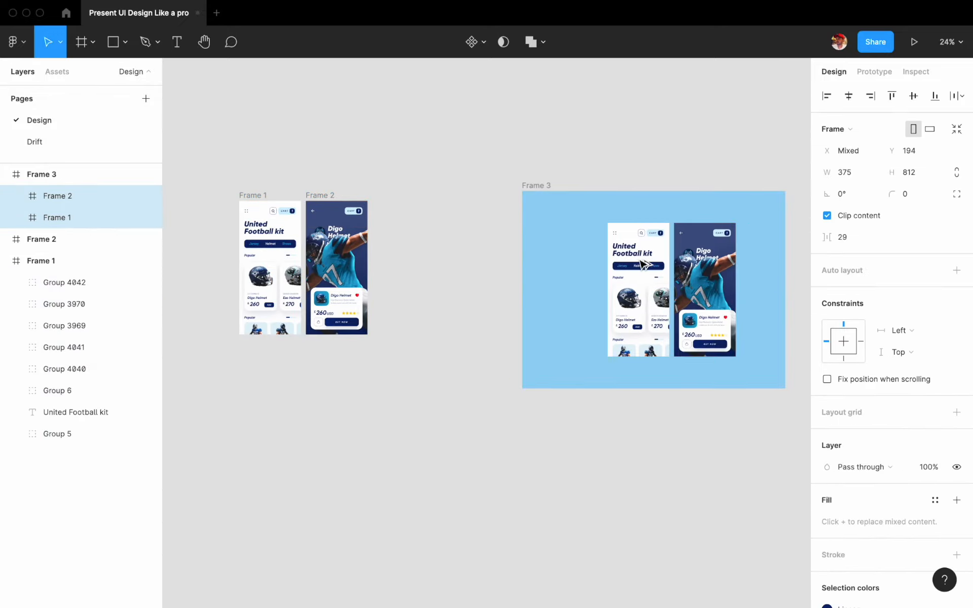
Step: Group the two copied screens and centre the group horizontally in the presentation frame
scroll(642, 263, right, 3)
scroll(643, 264, right, 2)
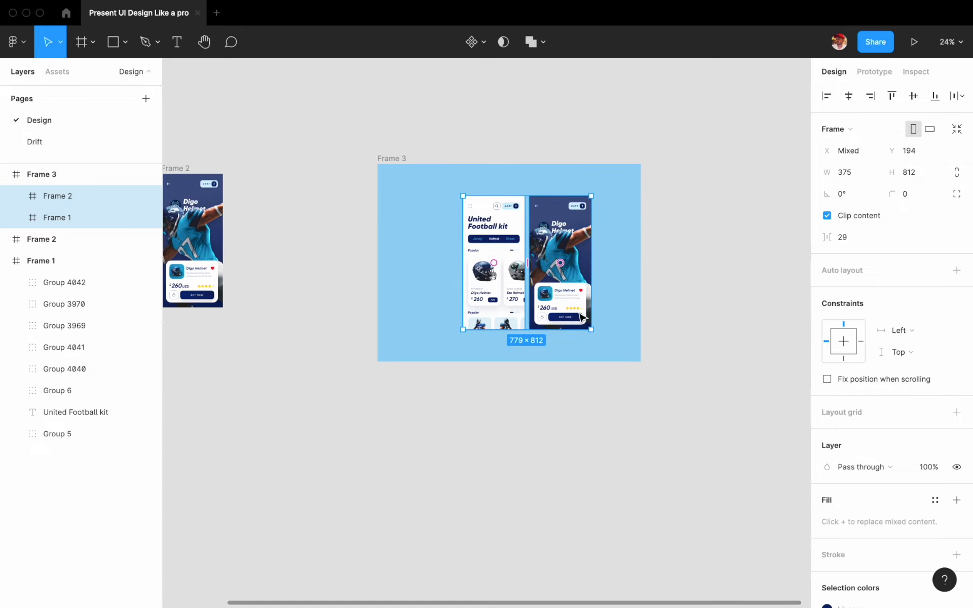
key(super+g)
click(848, 95)
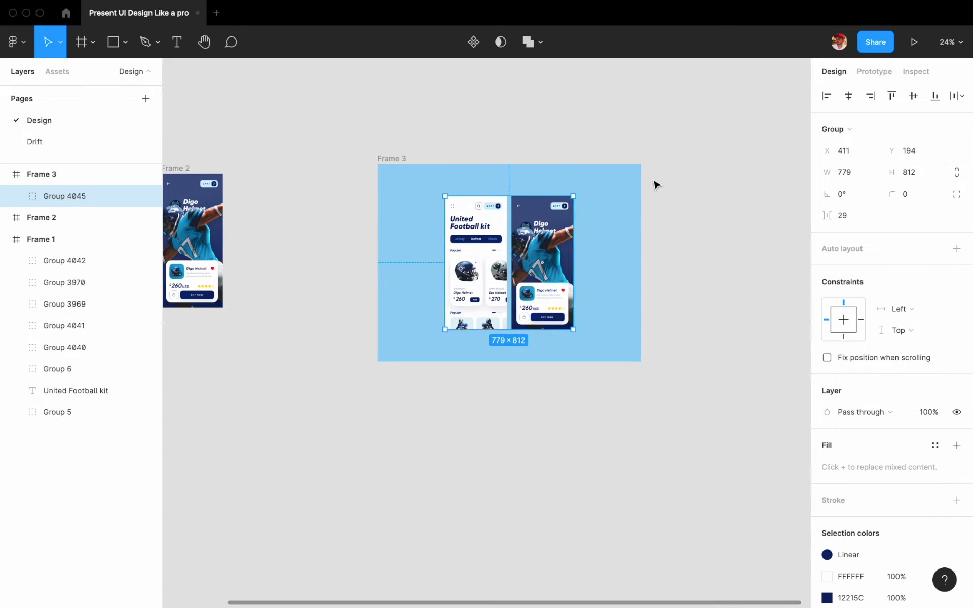
Step: Scale the grouped screens up proportionally from their centre to about 953.6 × 994
scroll(571, 193, up, 5)
scroll(571, 193, down, 2)
scroll(571, 193, left, 2)
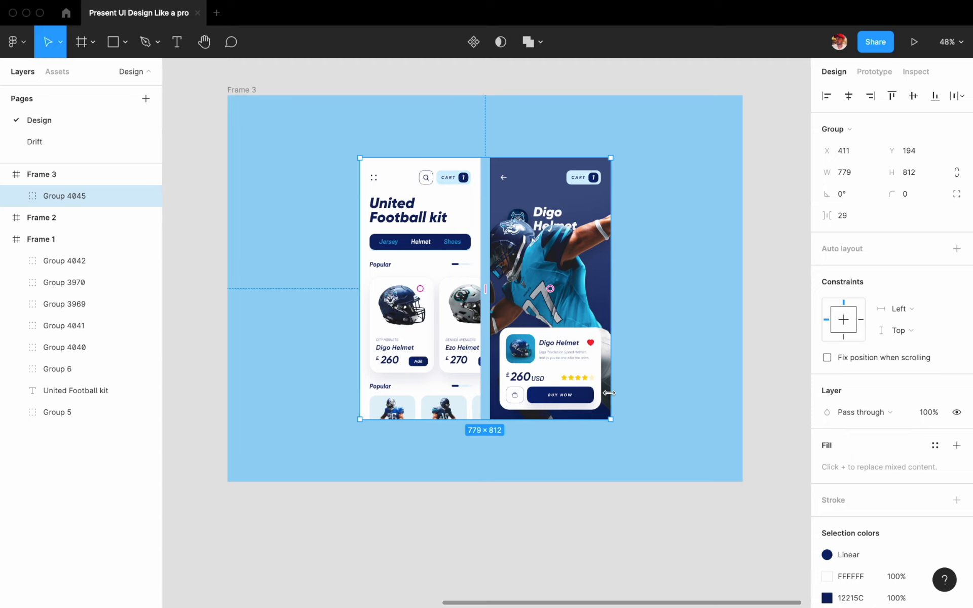
key(k)
drag(611, 420, 630, 450)
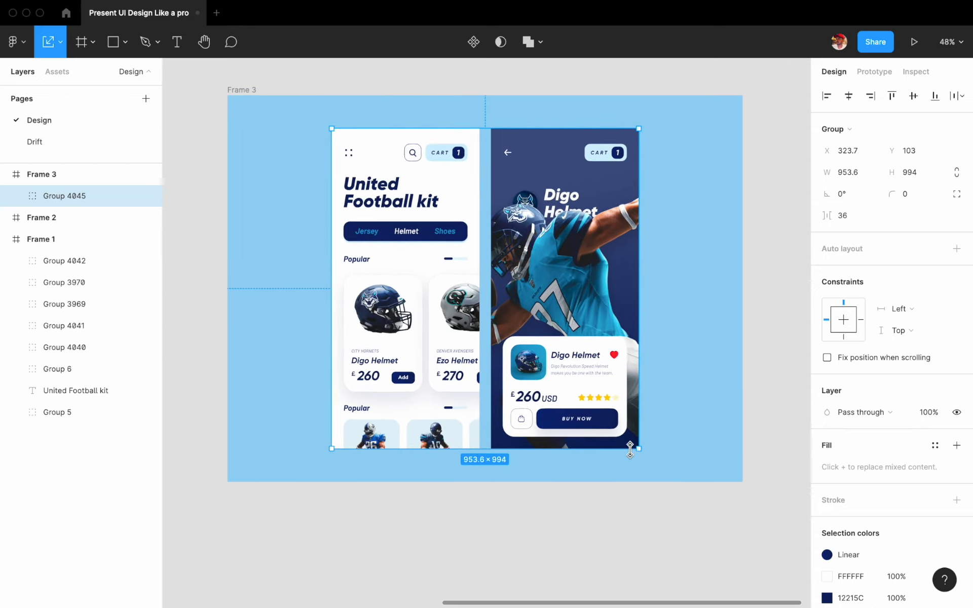
scroll(567, 293, up, 1)
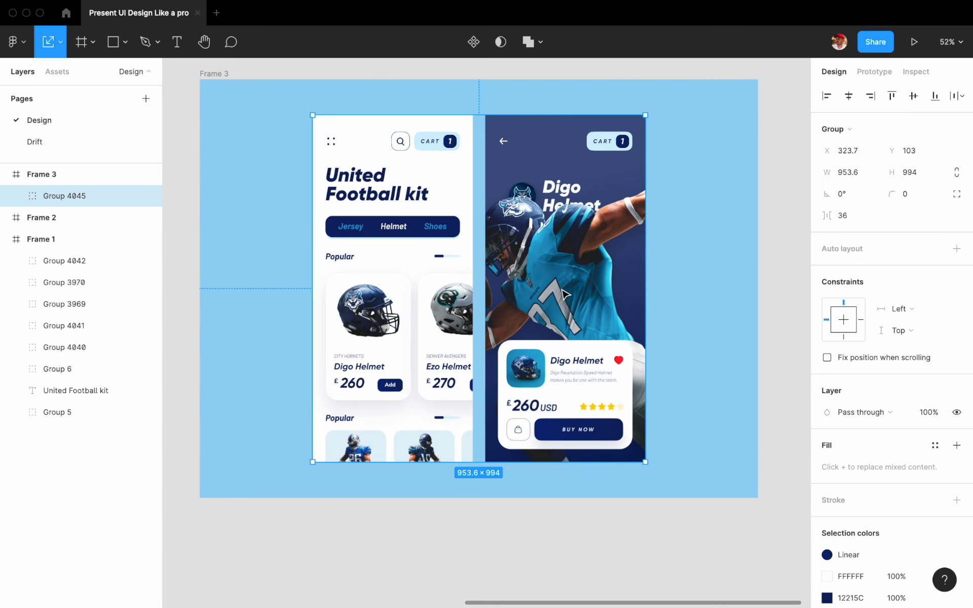
Step: Ungroup the two screens and swap their positions so the Digo Helmet detail screen comes first
right_click(521, 304)
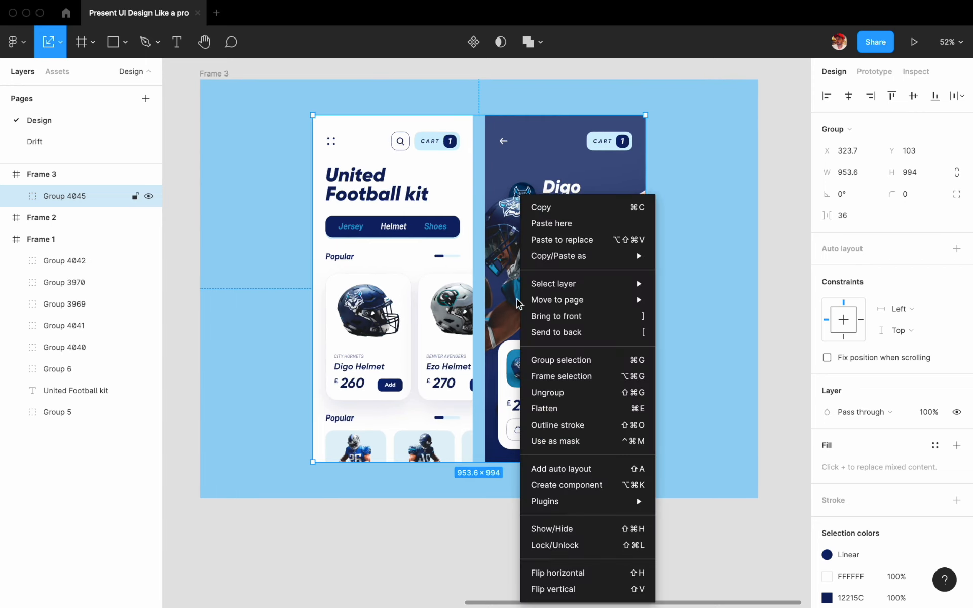
click(549, 394)
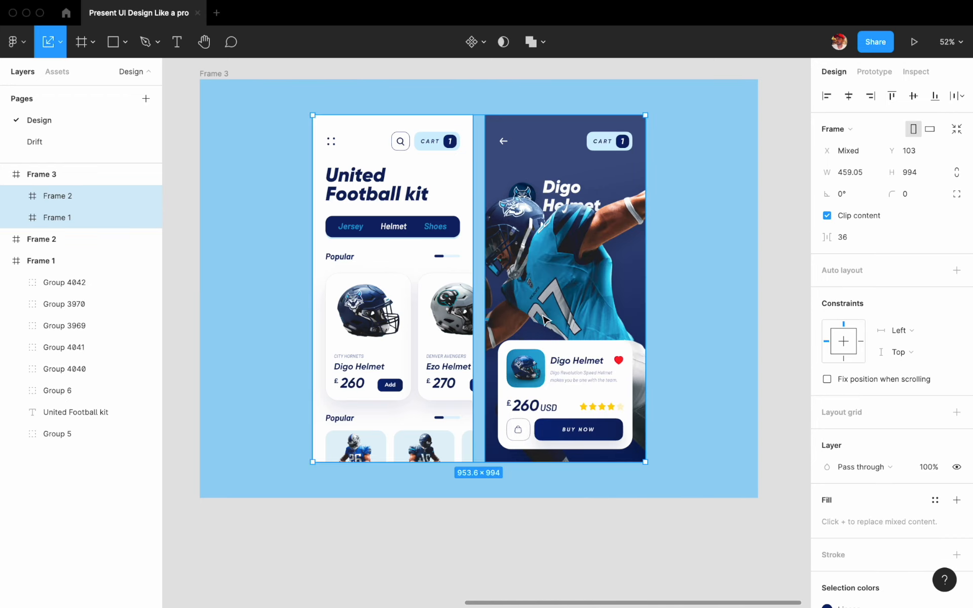
drag(565, 290, 394, 289)
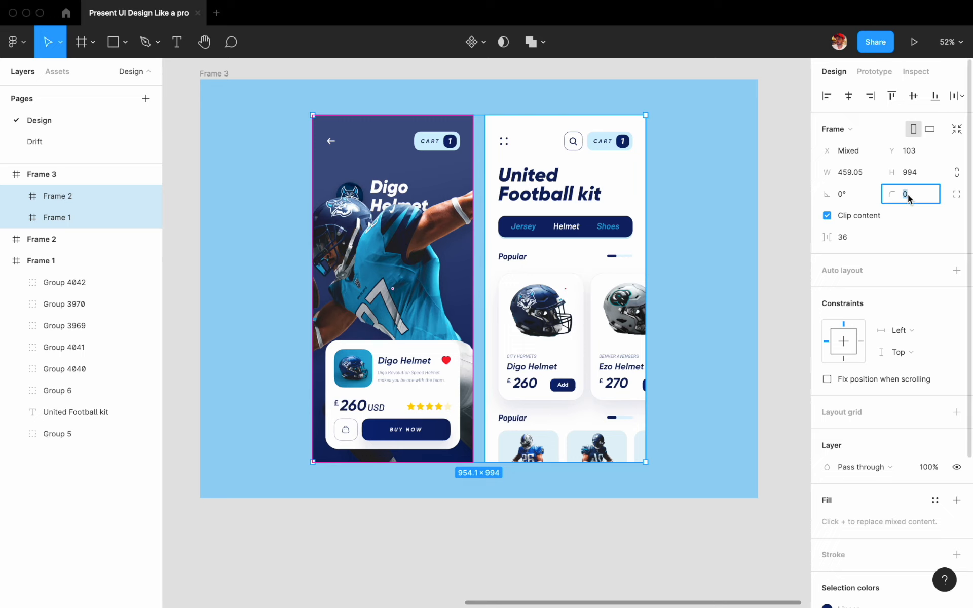
Step: Set the corner radius of both copied screens to 50
text(20)
key(Return)
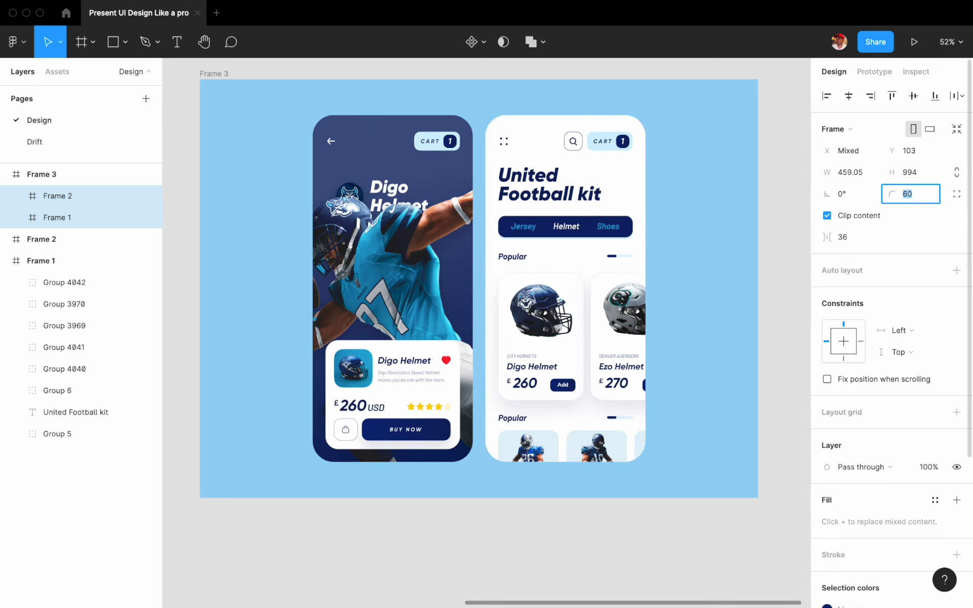
click(779, 234)
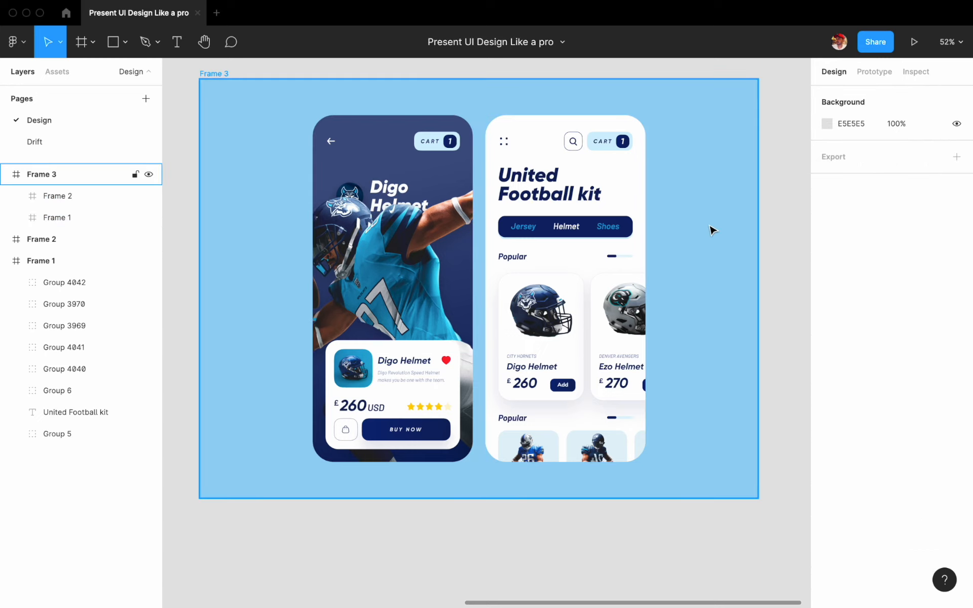
key(super+z)
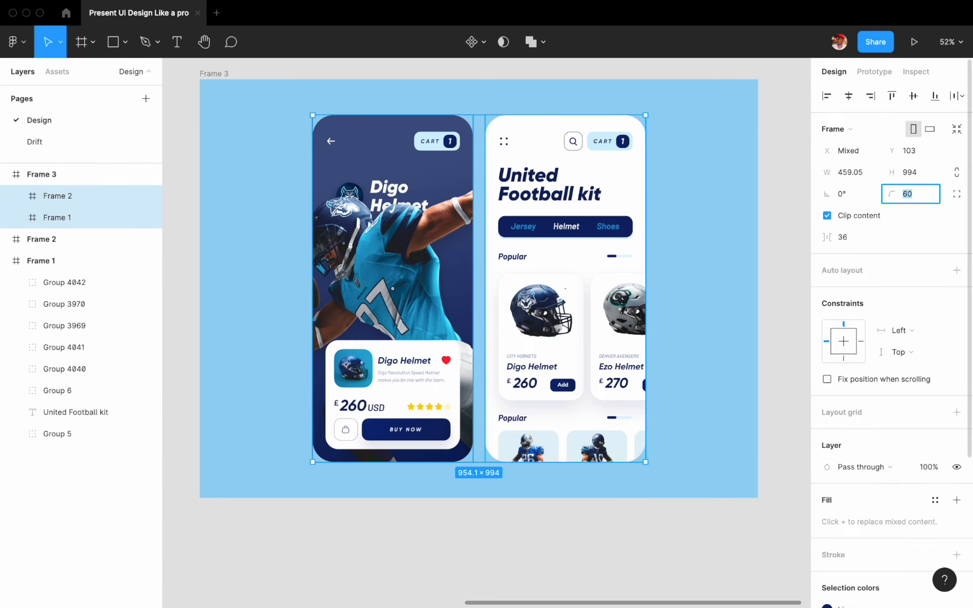
key(shift+Down)
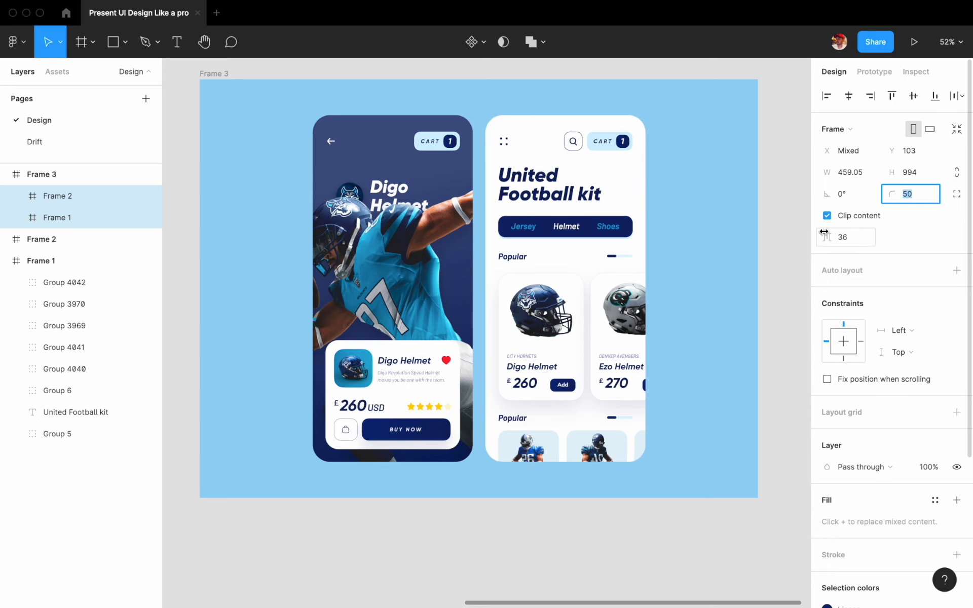
click(785, 235)
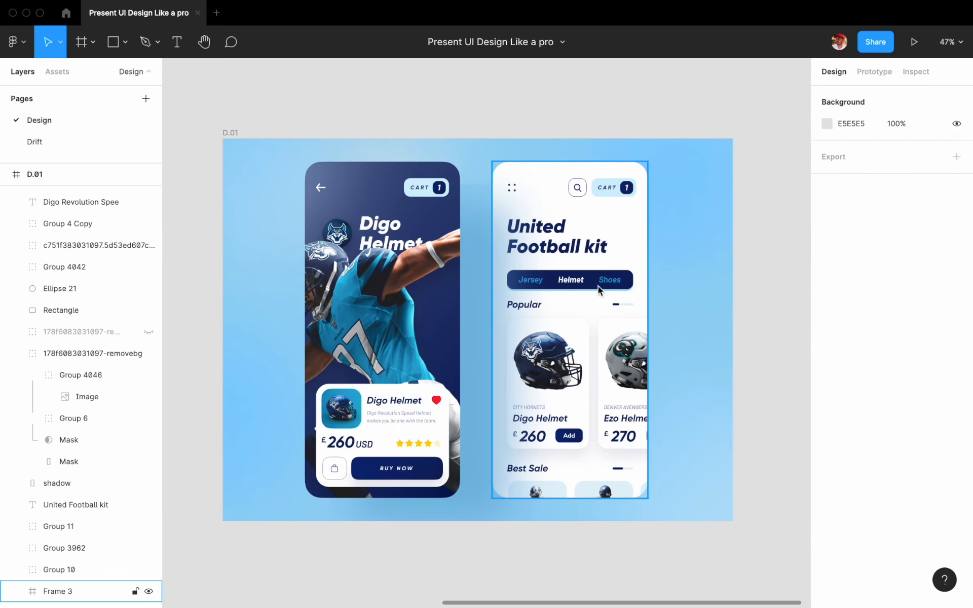
Step: Turn off content clipping for the United Football kit screen in D.01 so its helmet cards extend past the edge
click(555, 191)
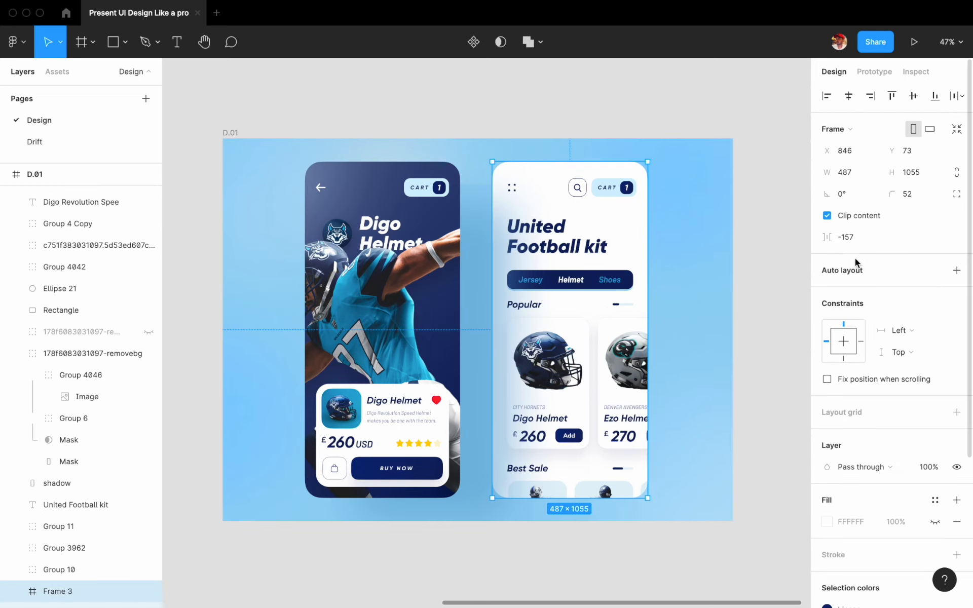
click(827, 215)
click(789, 265)
scroll(787, 266, down, 1)
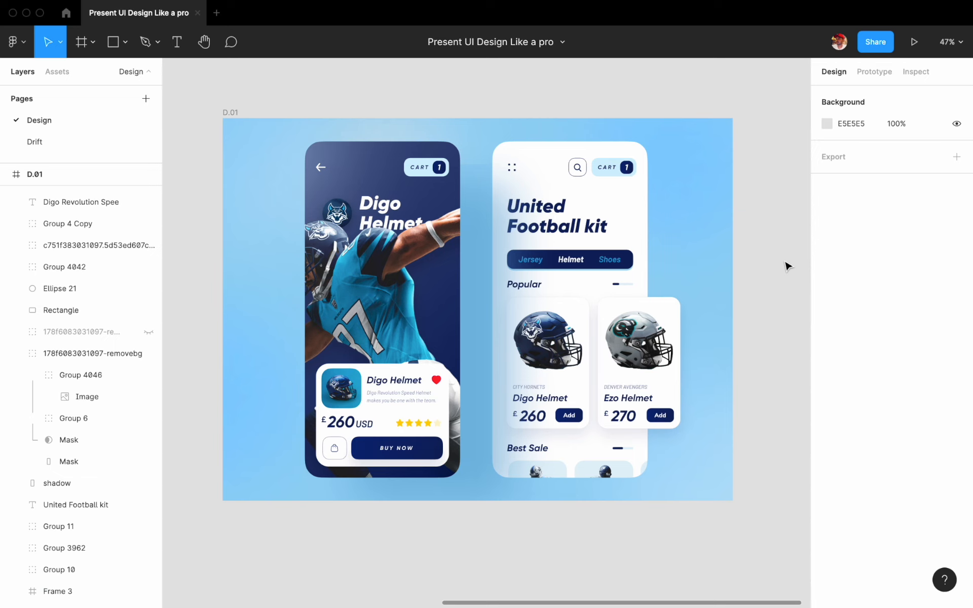
Step: Paste an unmasked copy of the player image directly above the masked player group in D.01
super+click(384, 269)
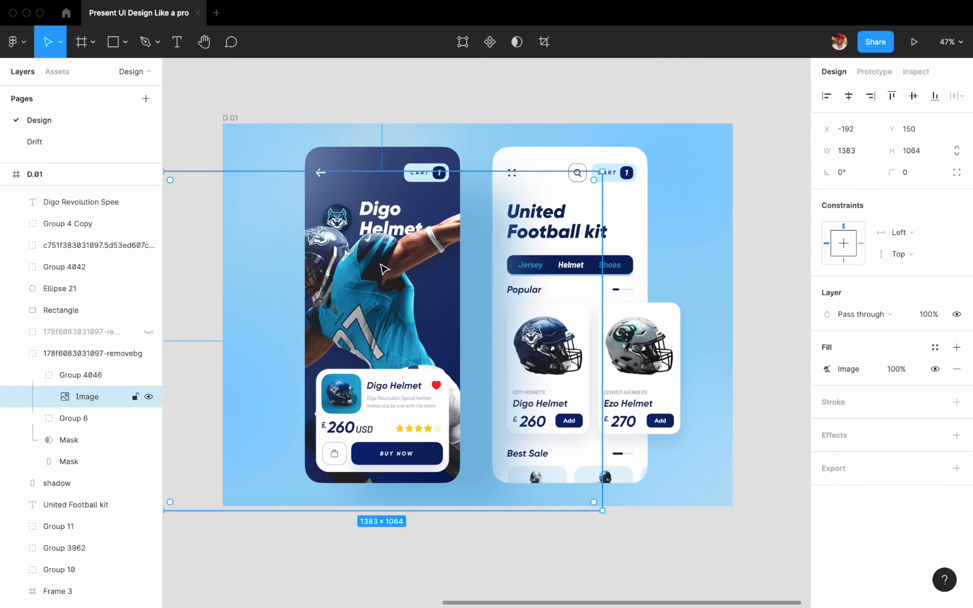
click(390, 93)
key(super+v)
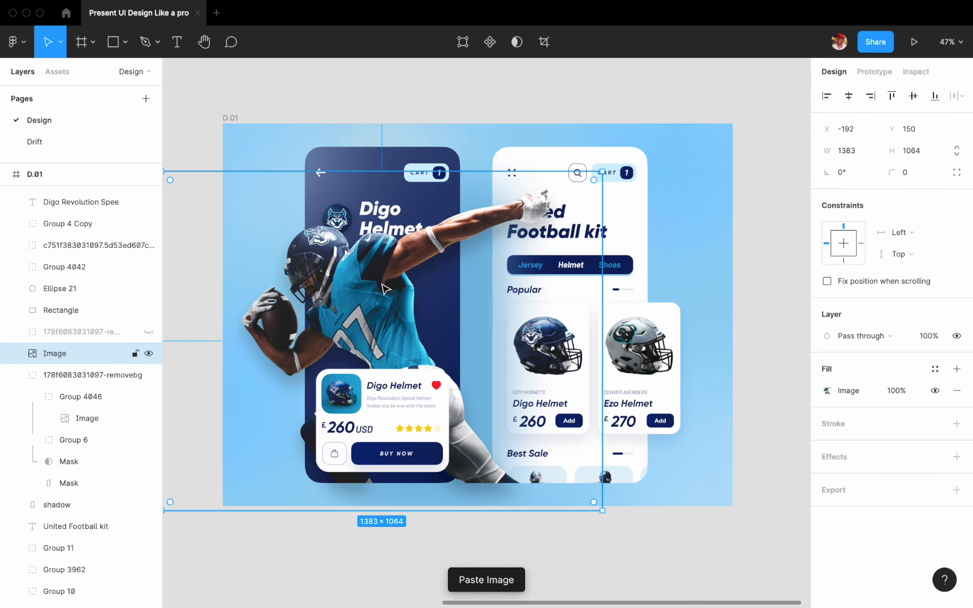
click(434, 110)
scroll(434, 111, left, 3)
scroll(434, 110, down, 1)
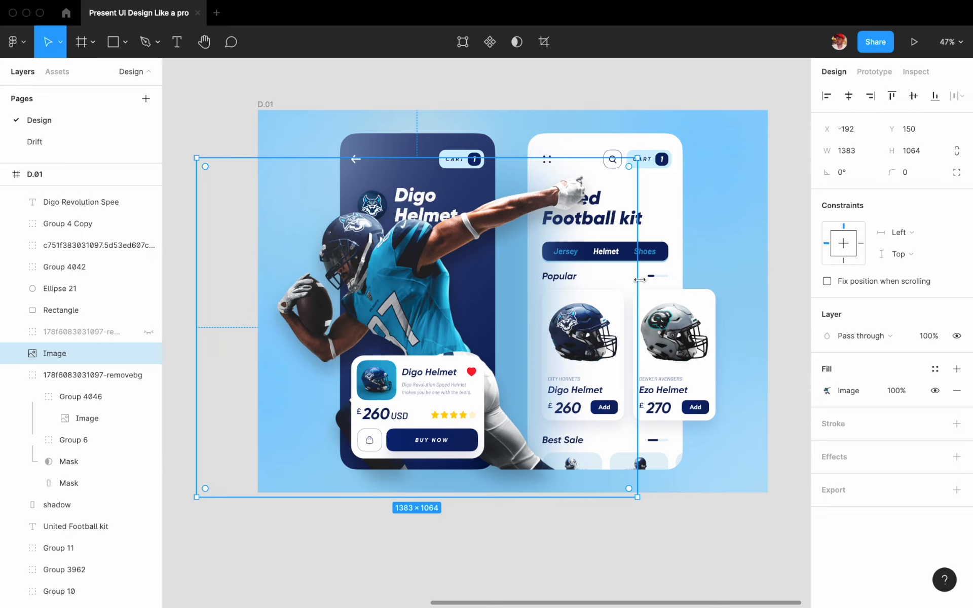
Step: Crop the pasted player image to 699 × 921, cutting its extended arm off at the detail screen's edge
drag(639, 280, 496, 283)
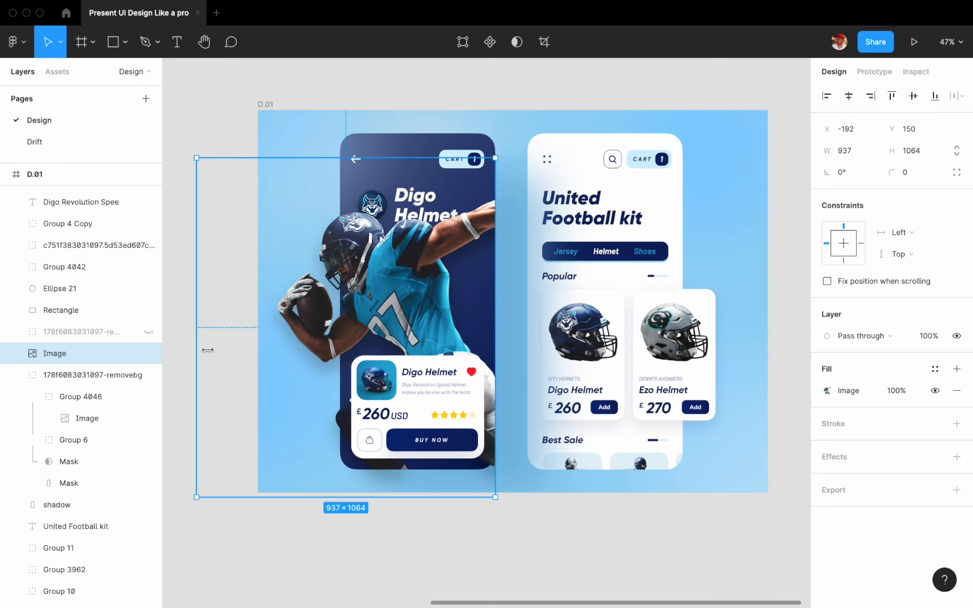
drag(208, 350, 272, 345)
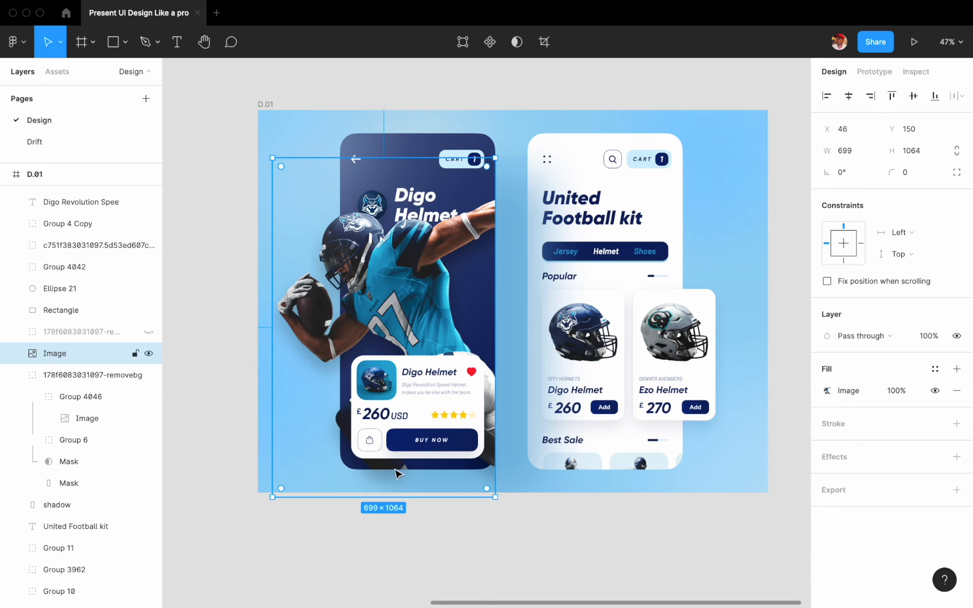
drag(409, 494, 408, 452)
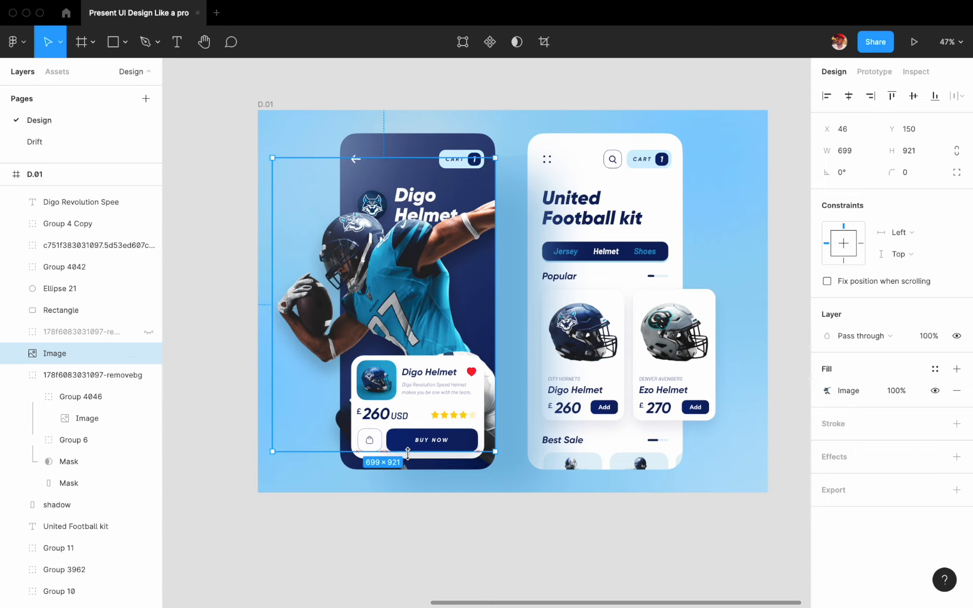
click(412, 576)
scroll(517, 369, up, 1)
scroll(517, 369, right, 1)
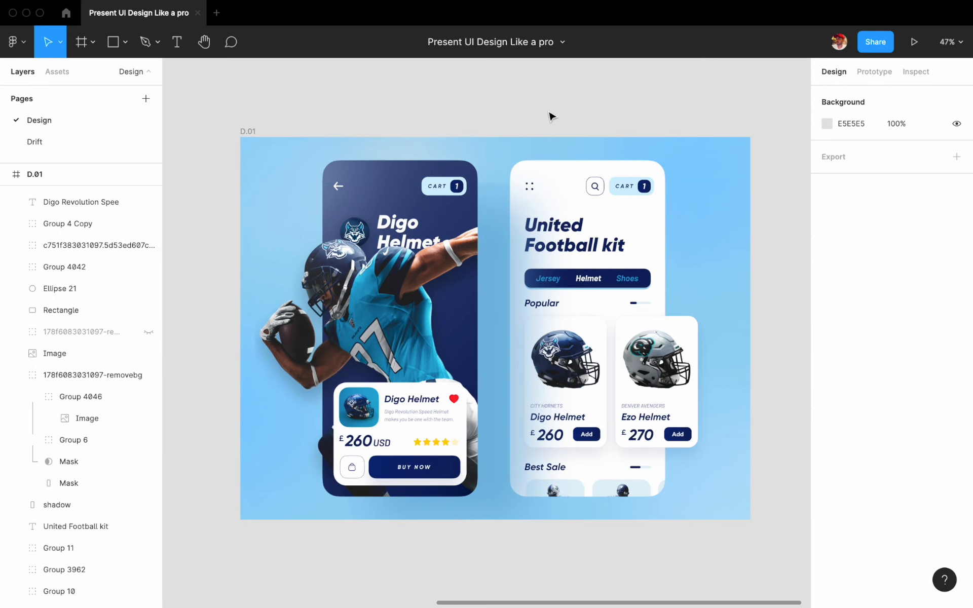
ctrl+scroll(551, 115, up, 1)
scroll(551, 115, down, 2)
scroll(551, 115, down, 1)
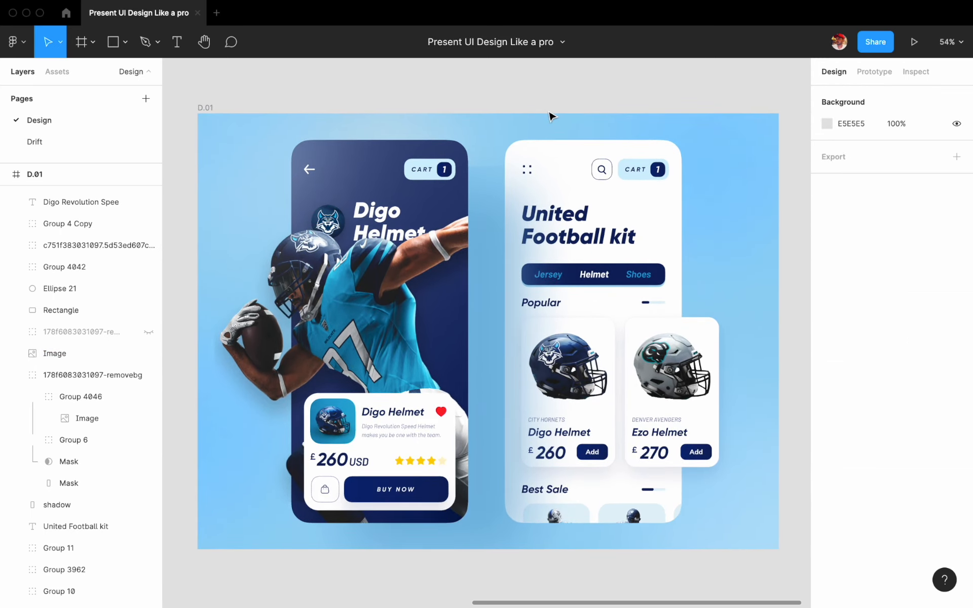
ctrl+scroll(551, 115, down, 1)
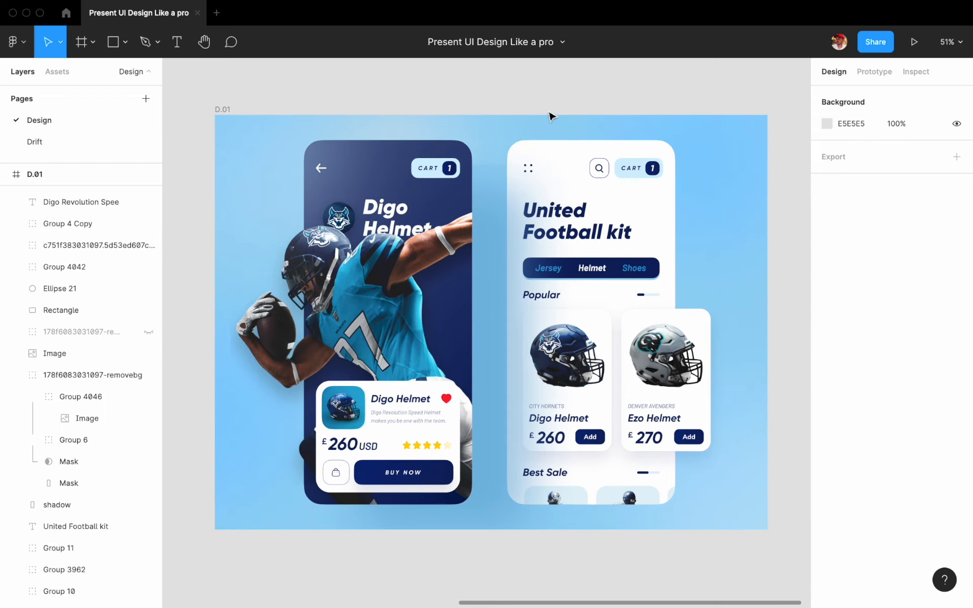